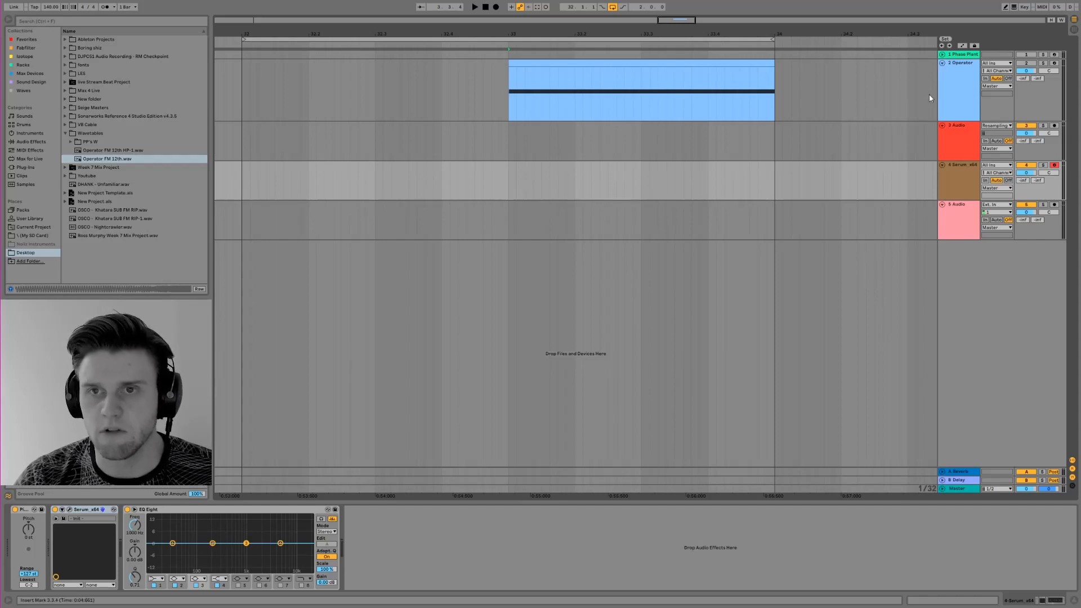
# Solo the Operator track and play its clip.
pyautogui.click(951, 74)
pyautogui.click(965, 179)
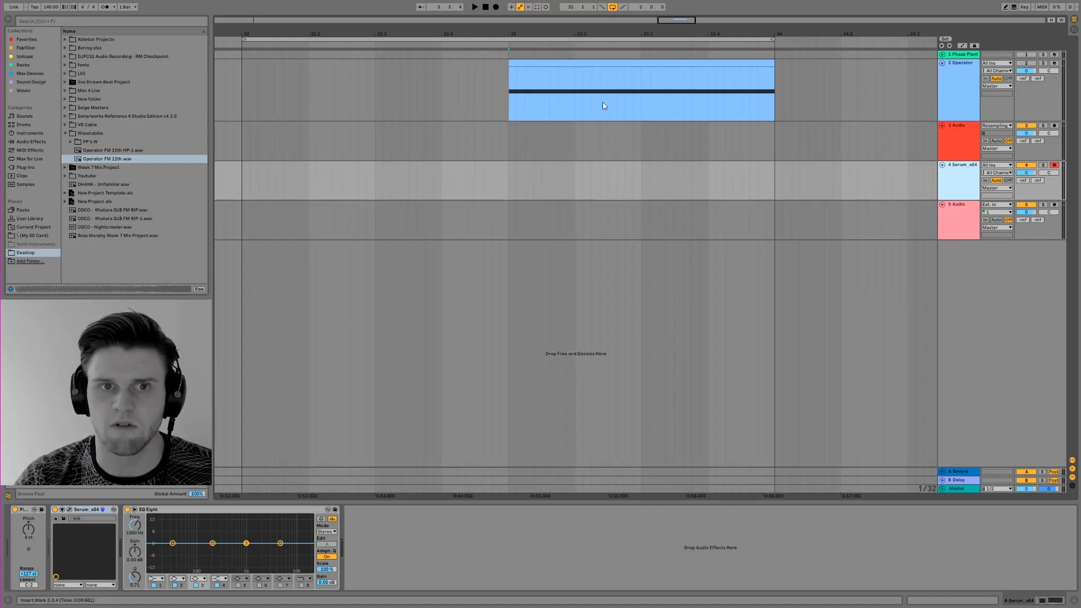
pyautogui.click(672, 65)
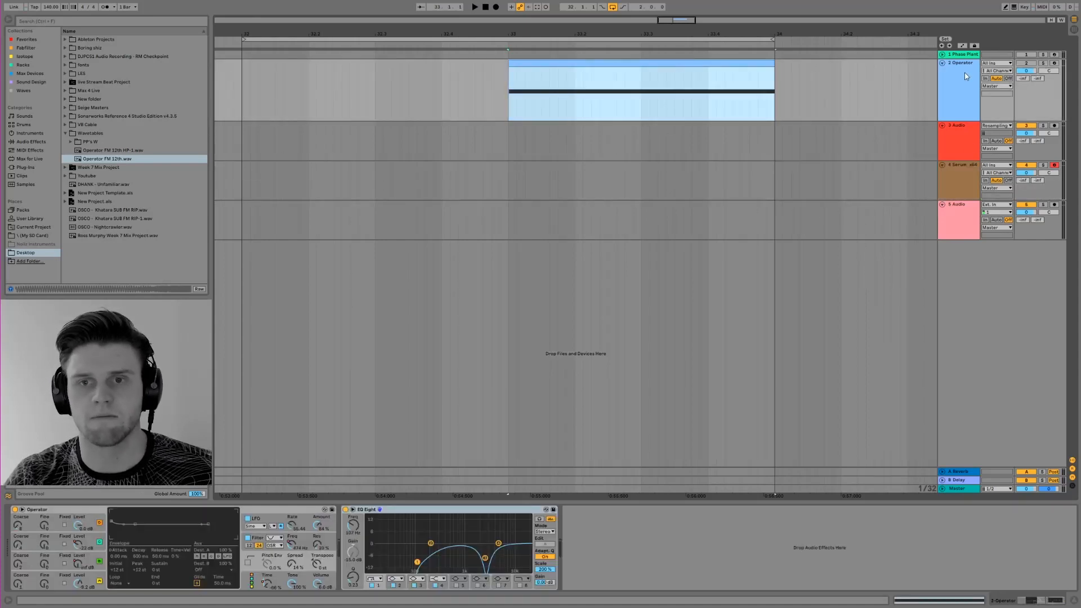
pyautogui.click(1043, 63)
pyautogui.press('space')
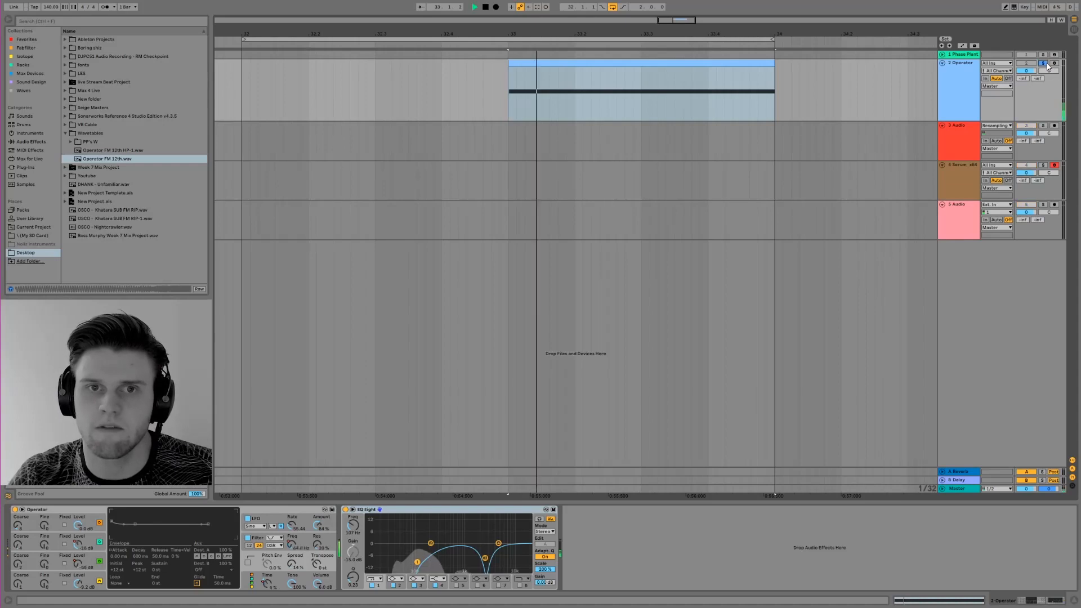
pyautogui.press('space')
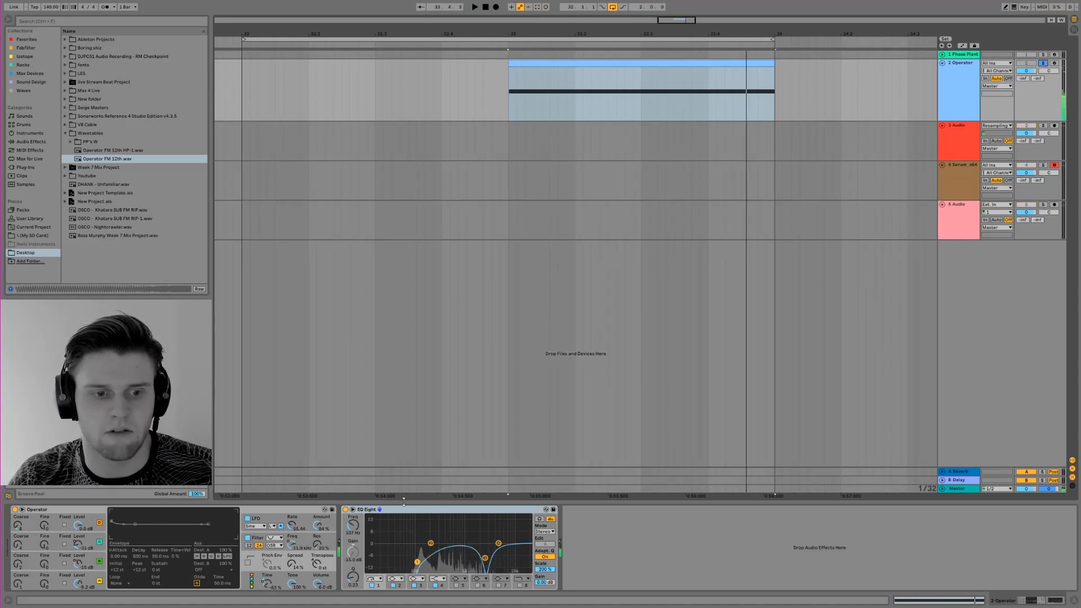
# Delete EQ Eight from the Operator track and play the clip without it.
pyautogui.click(402, 511)
pyautogui.press('Delete')
pyautogui.press('space')
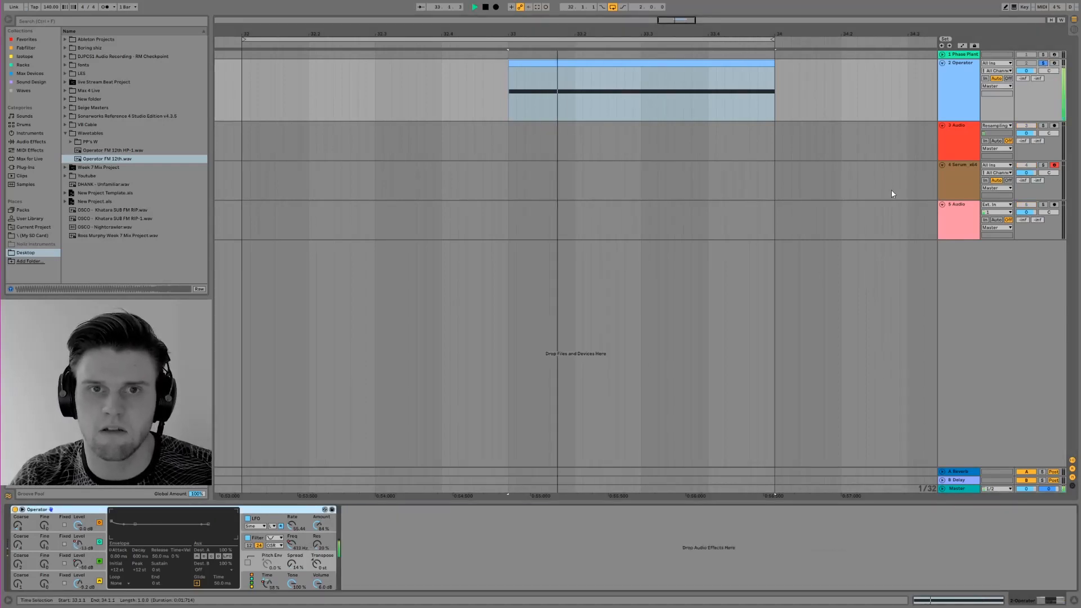
pyautogui.press('space')
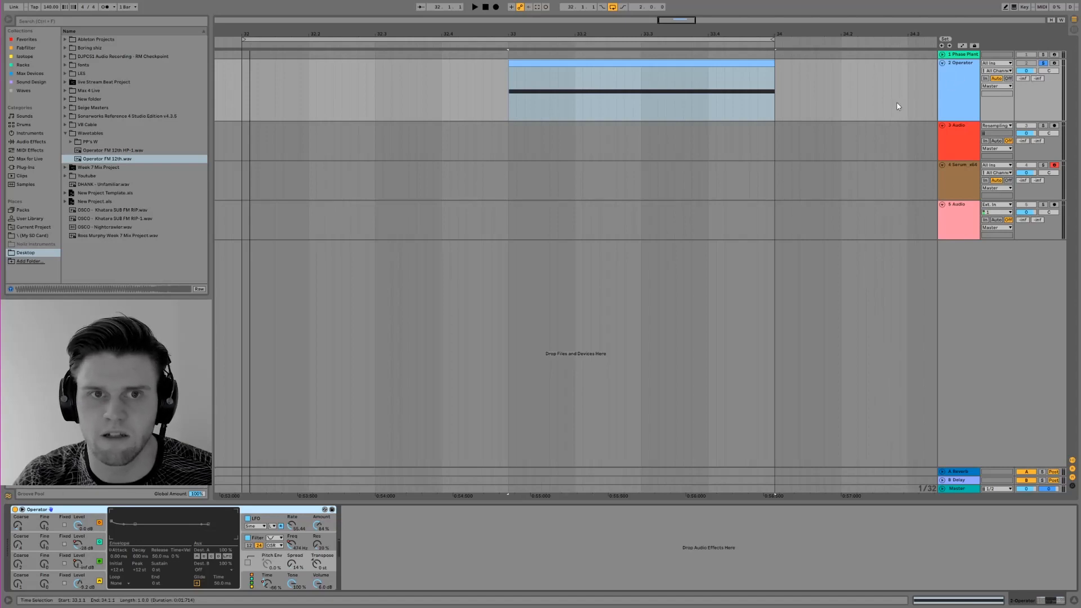
# Inspect the note in the Operator clip's MIDI editor and close the detail view.
pyautogui.moveTo(680, 18); pyautogui.dragTo(679, 12)
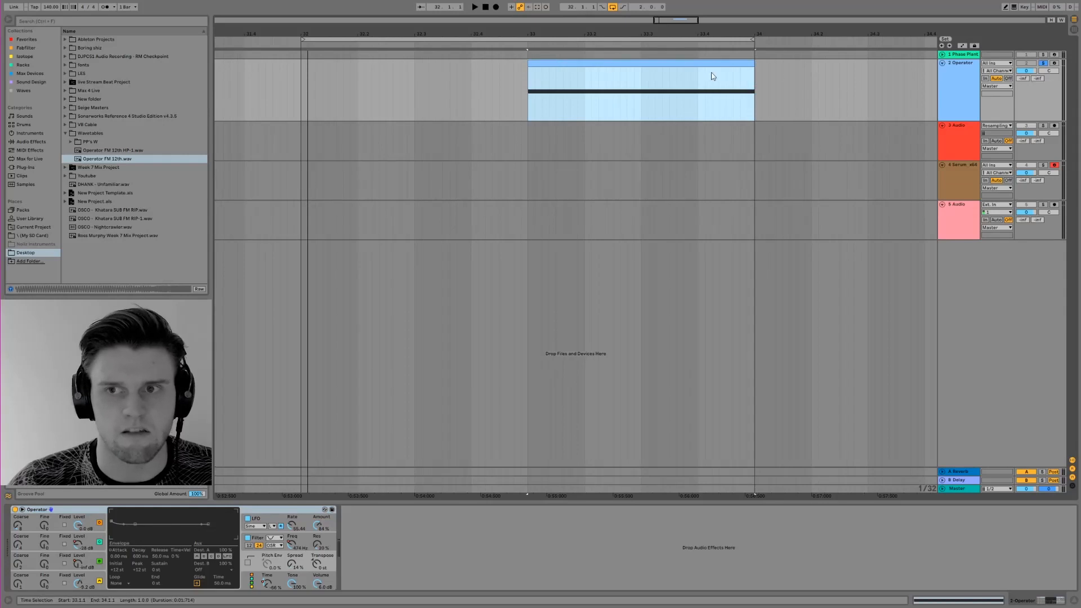
pyautogui.click(960, 90)
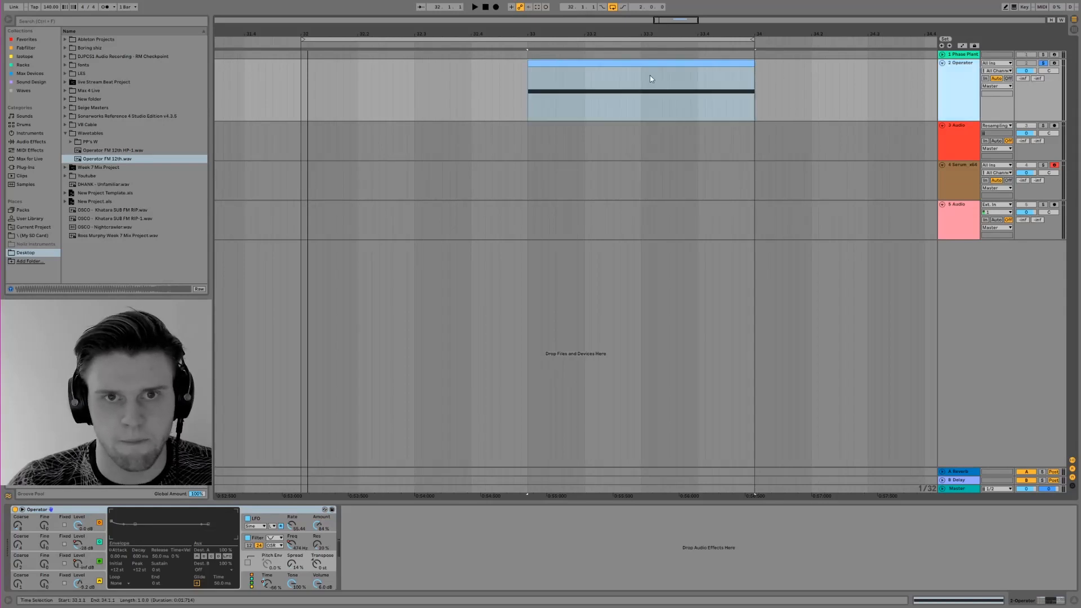
pyautogui.click(628, 65)
pyautogui.doubleClick(575, 65)
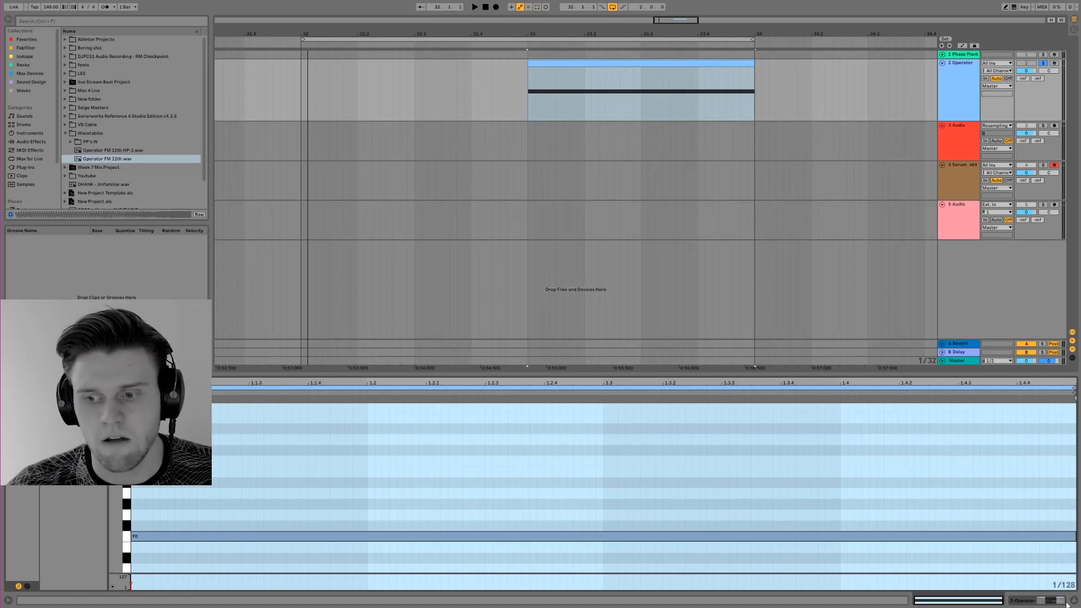
pyautogui.moveTo(872, 499); pyautogui.dragTo(850, 587)
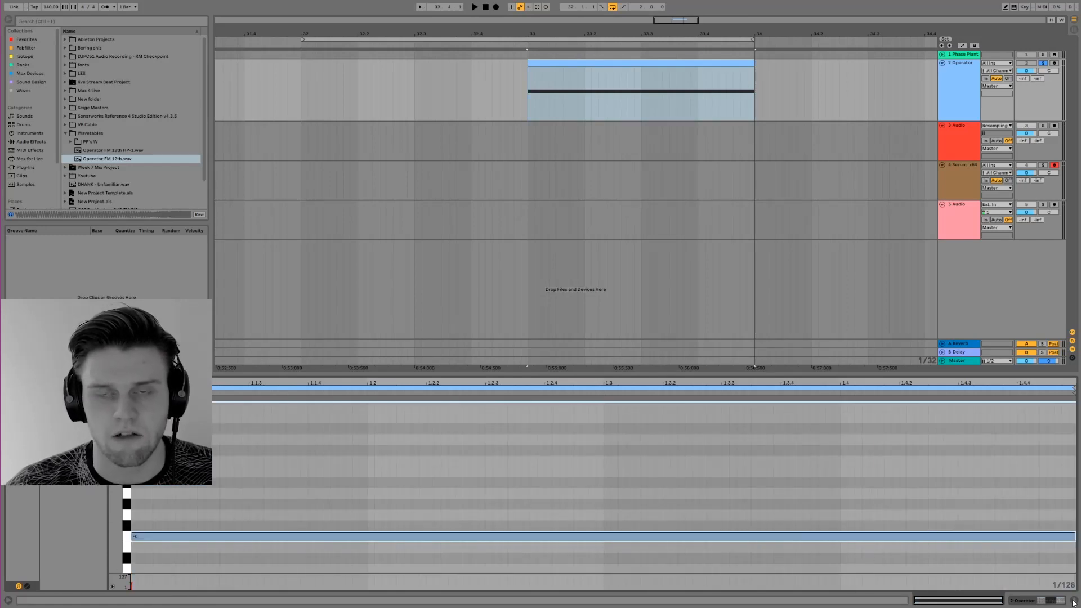
pyautogui.click(1073, 603)
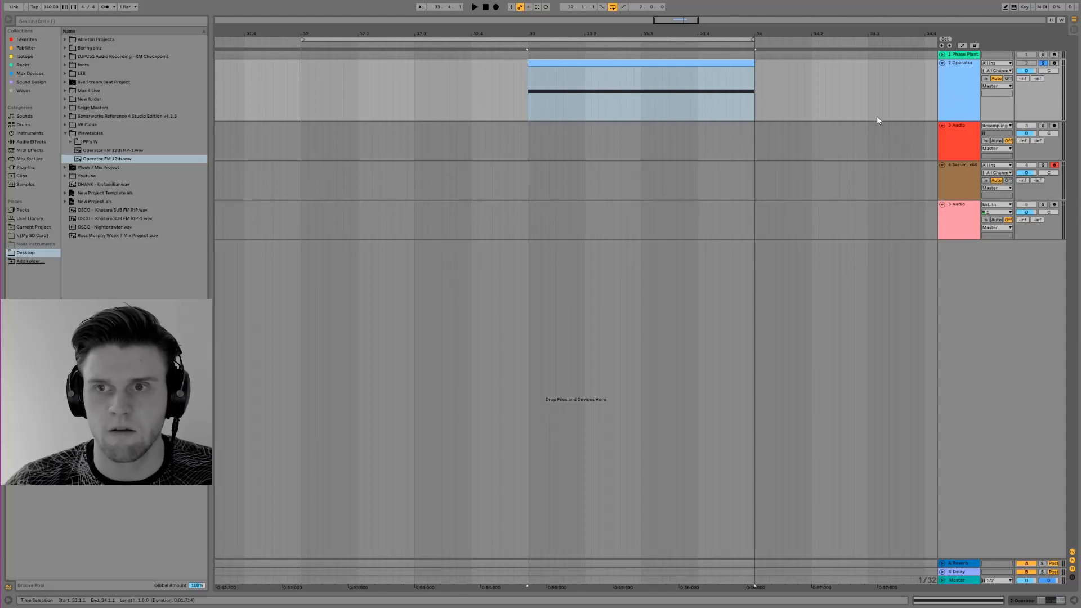
# Show the Operator device on its track and examine the waveforms of oscillators C, D, B and A, plus oscillator A's envelope.
pyautogui.click(941, 139)
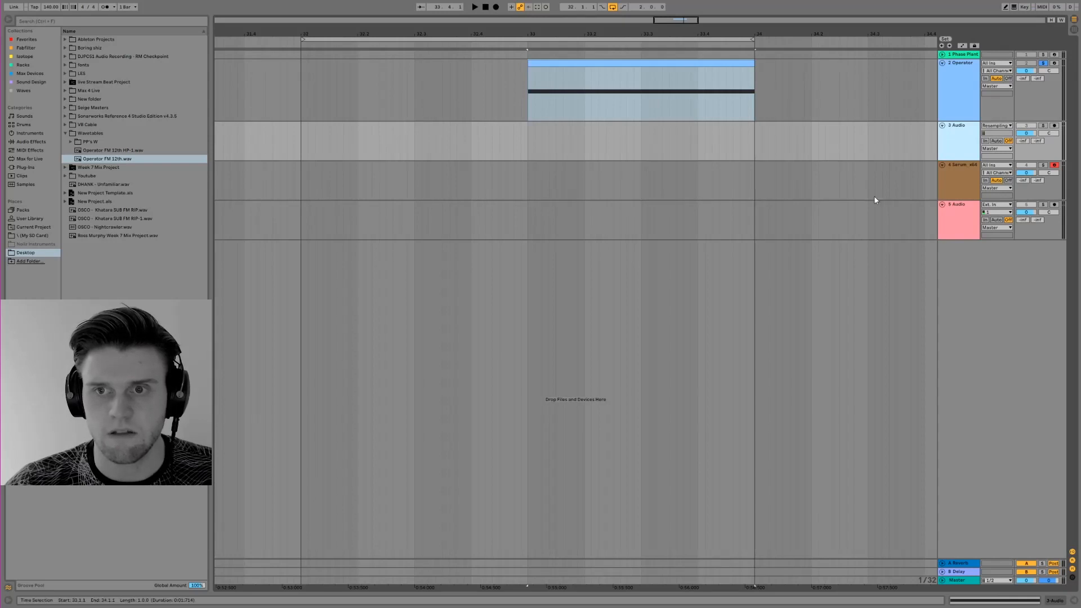
pyautogui.click(961, 185)
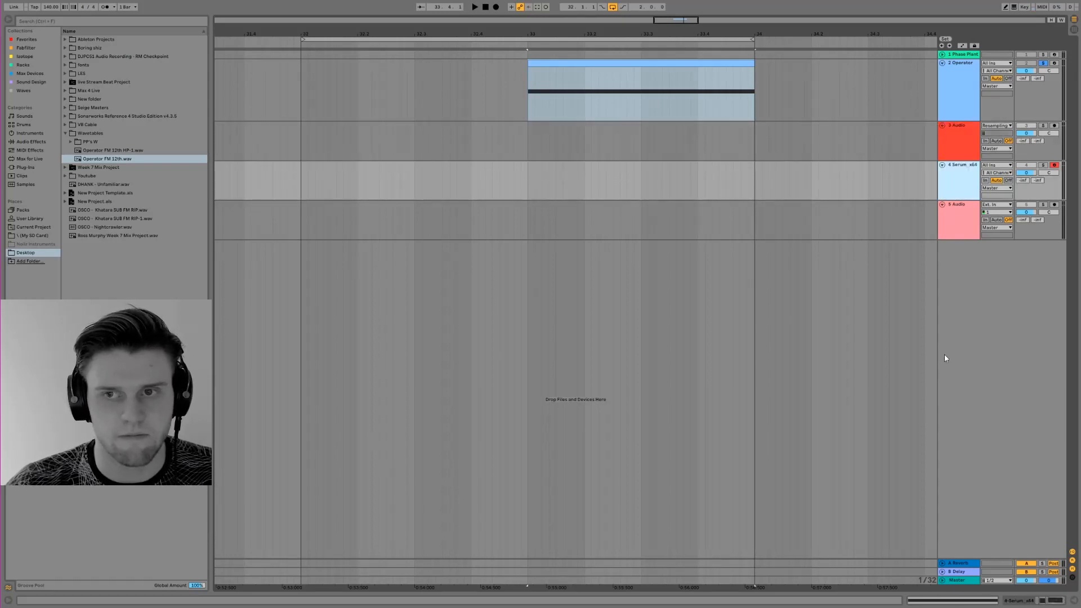
pyautogui.click(950, 113)
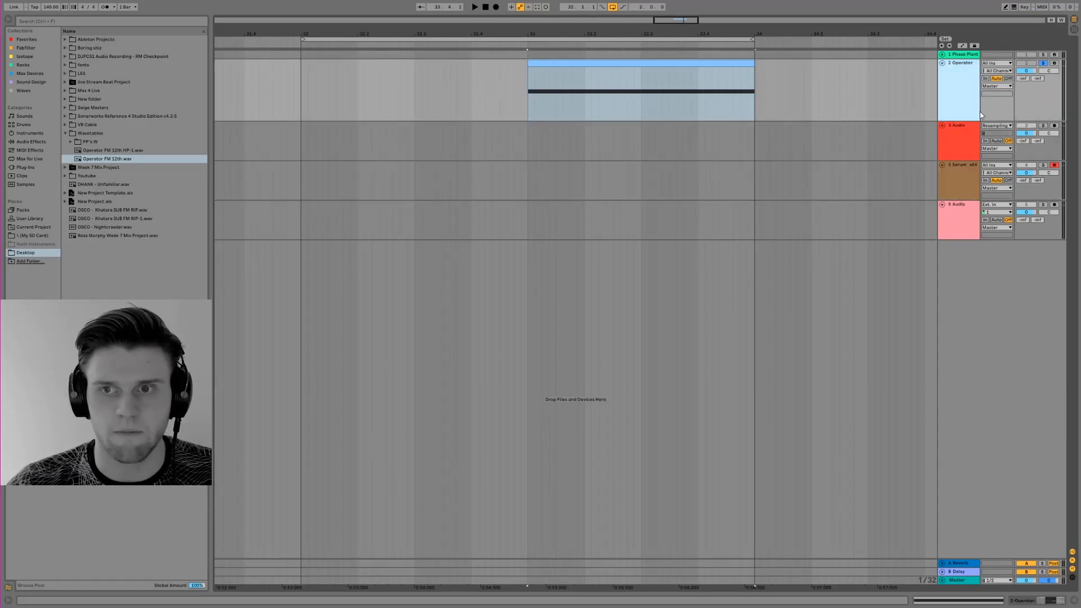
pyautogui.click(1029, 600)
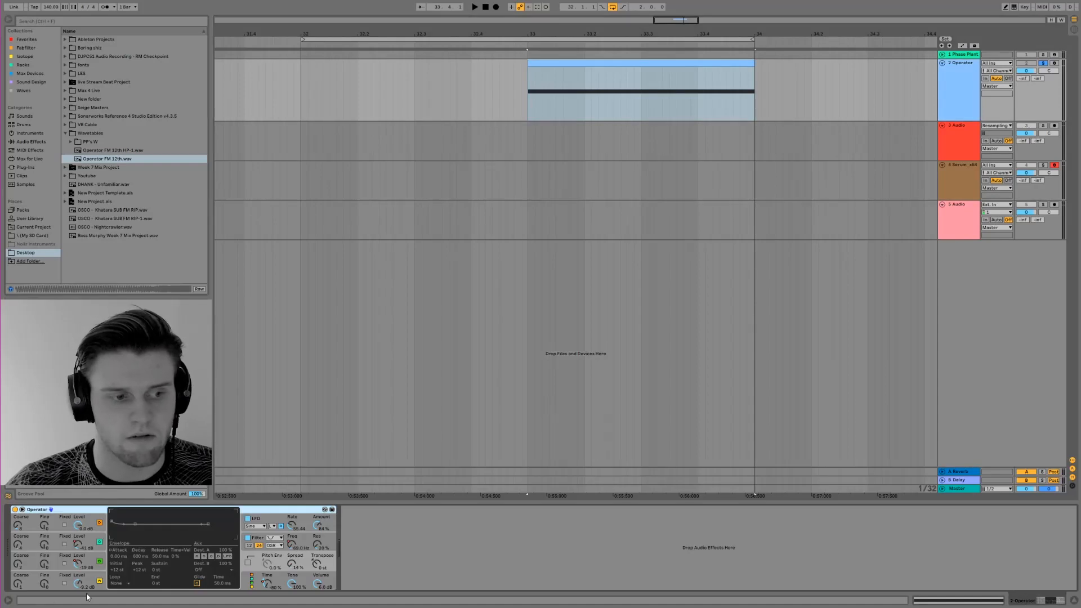
pyautogui.click(55, 566)
pyautogui.click(53, 556)
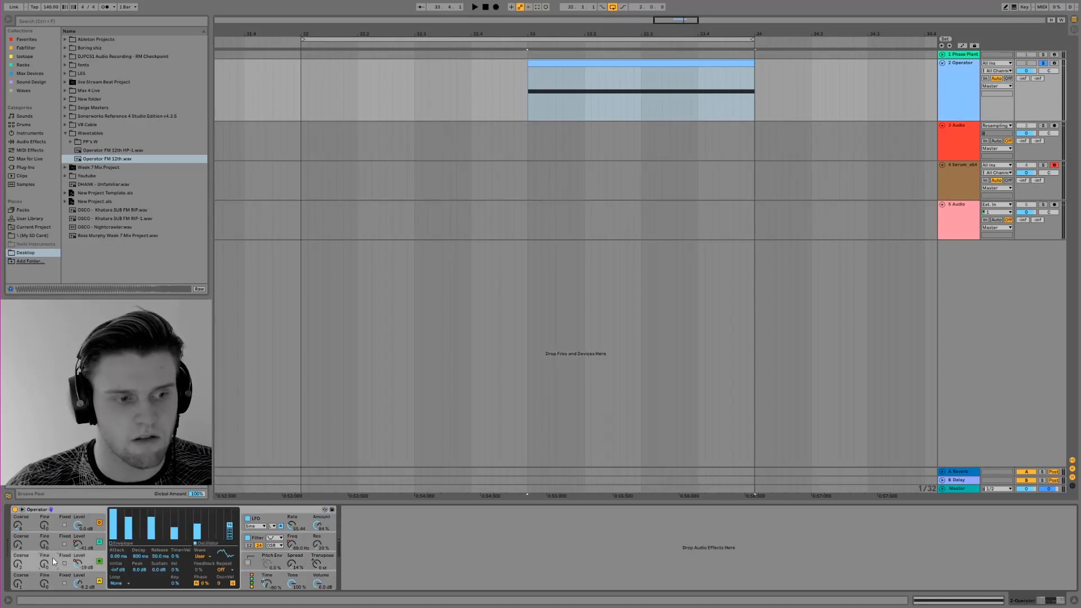
pyautogui.click(54, 585)
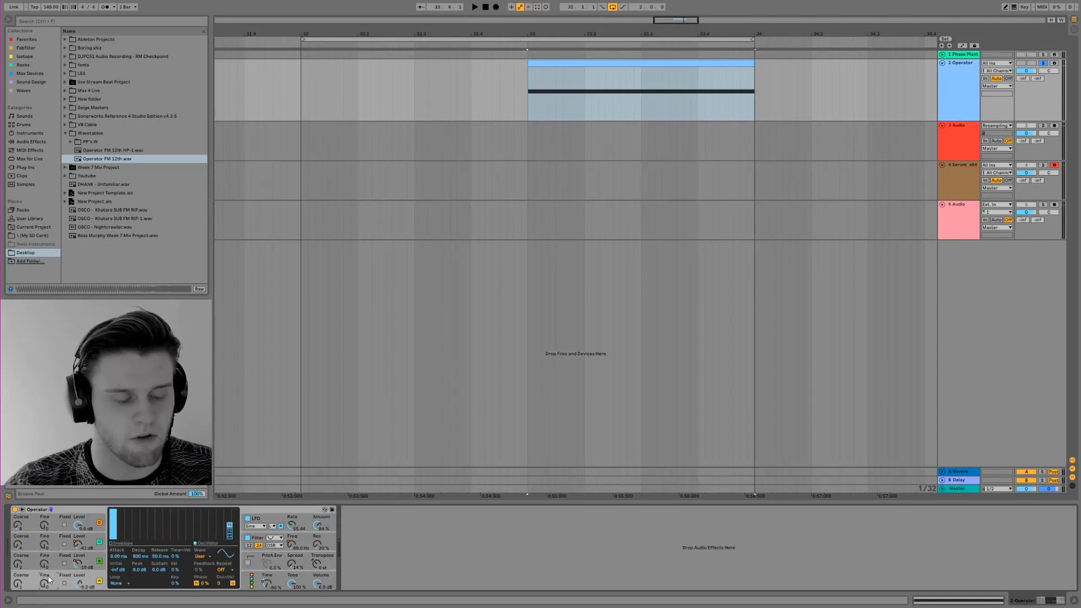
pyautogui.click(53, 567)
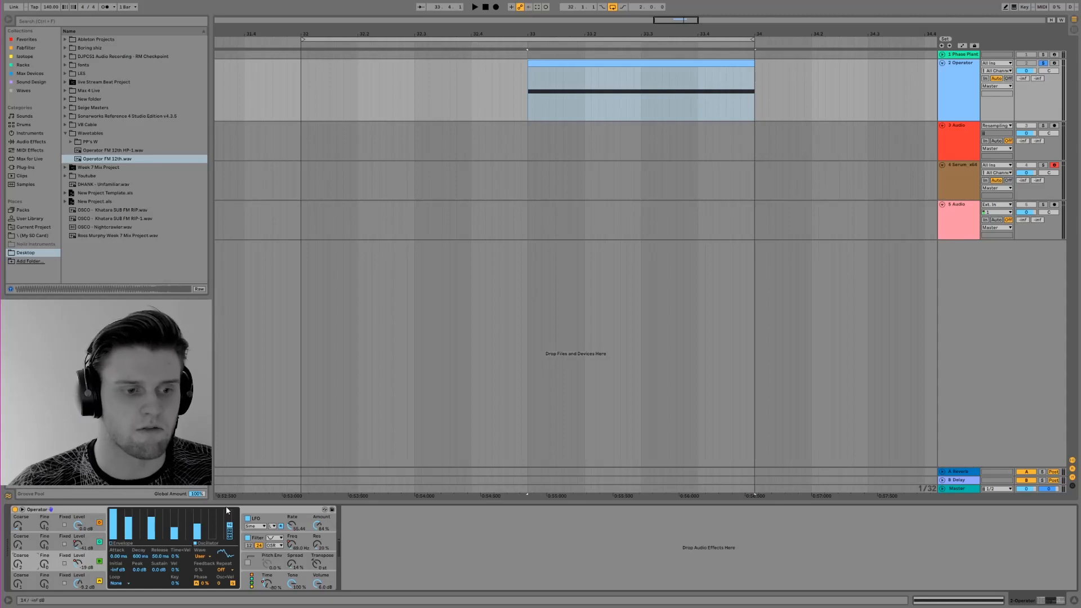
pyautogui.click(56, 538)
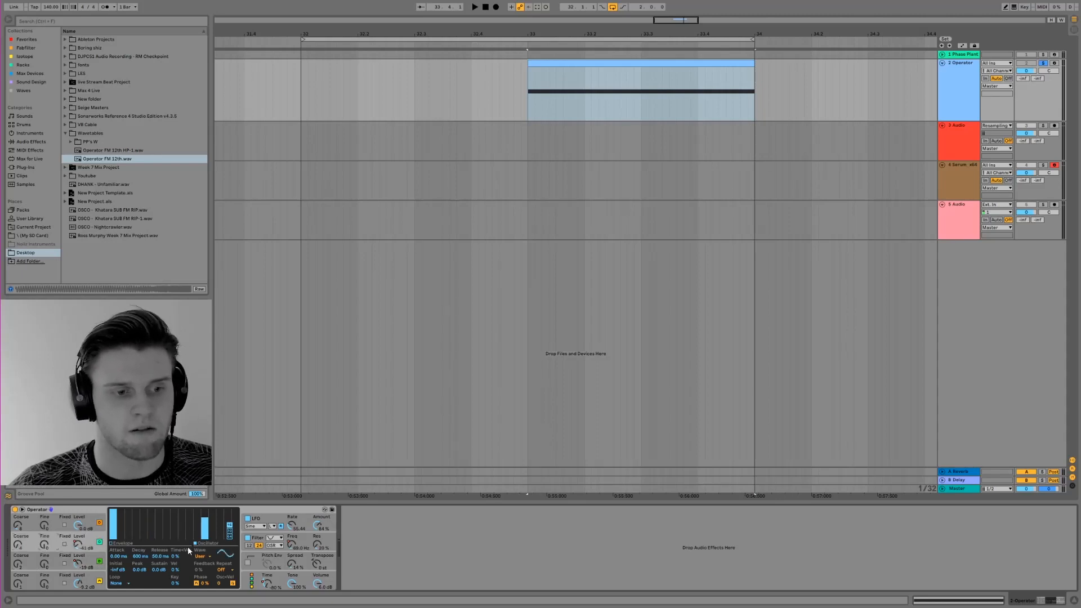
pyautogui.click(67, 528)
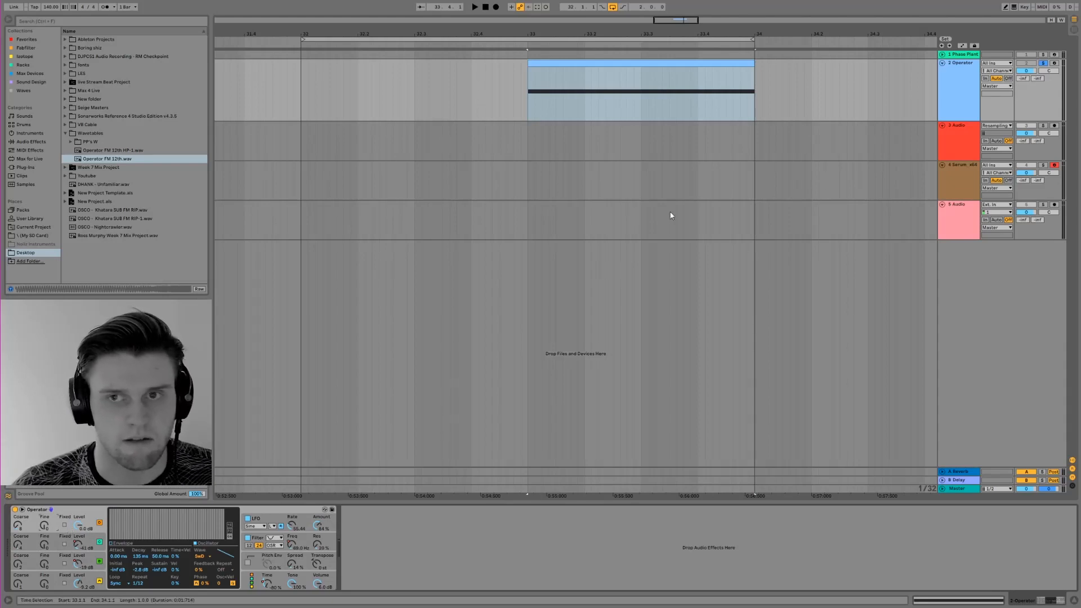
pyautogui.click(118, 583)
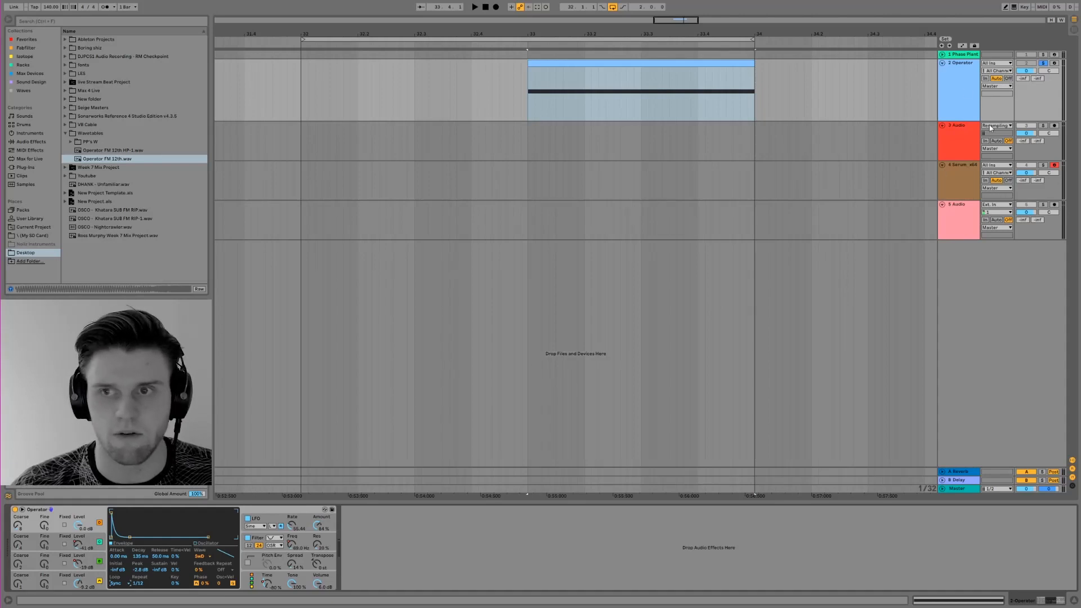
# Arm the Operator track for recording and keep that track selected.
pyautogui.click(1054, 63)
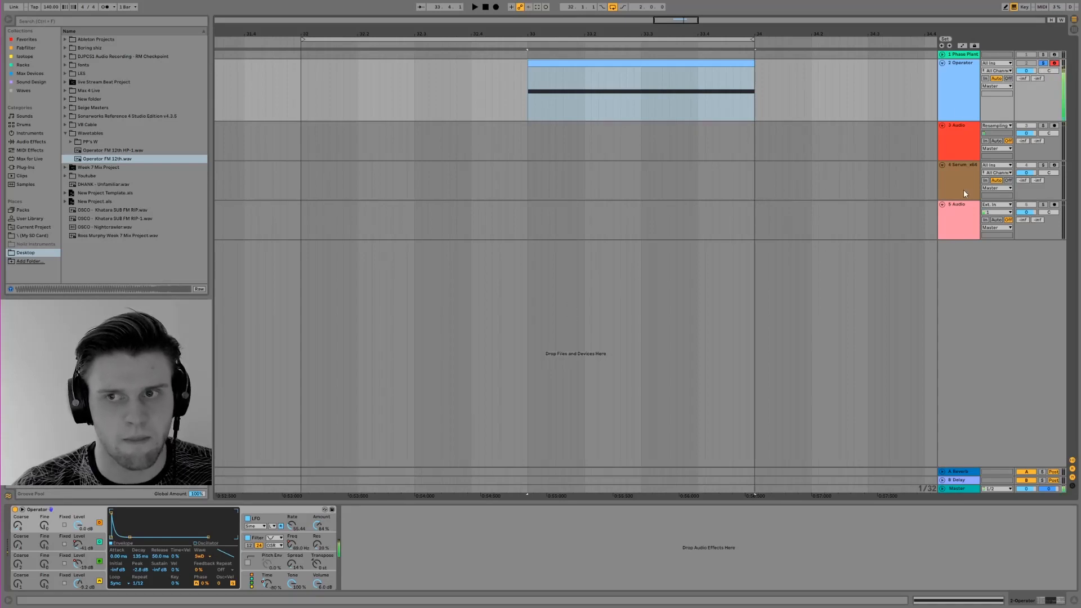
pyautogui.click(955, 125)
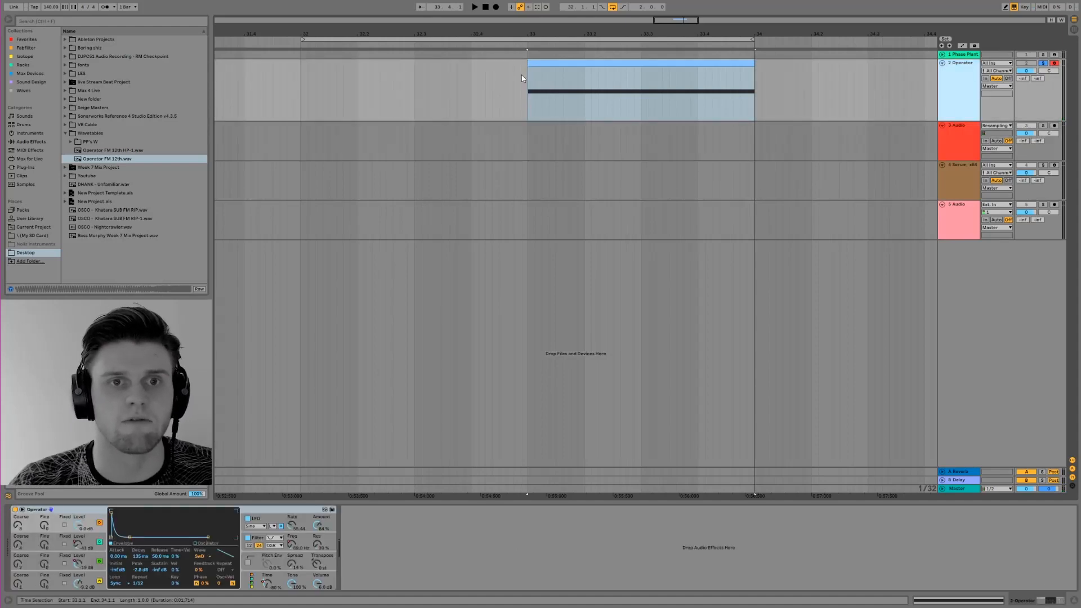
pyautogui.click(986, 100)
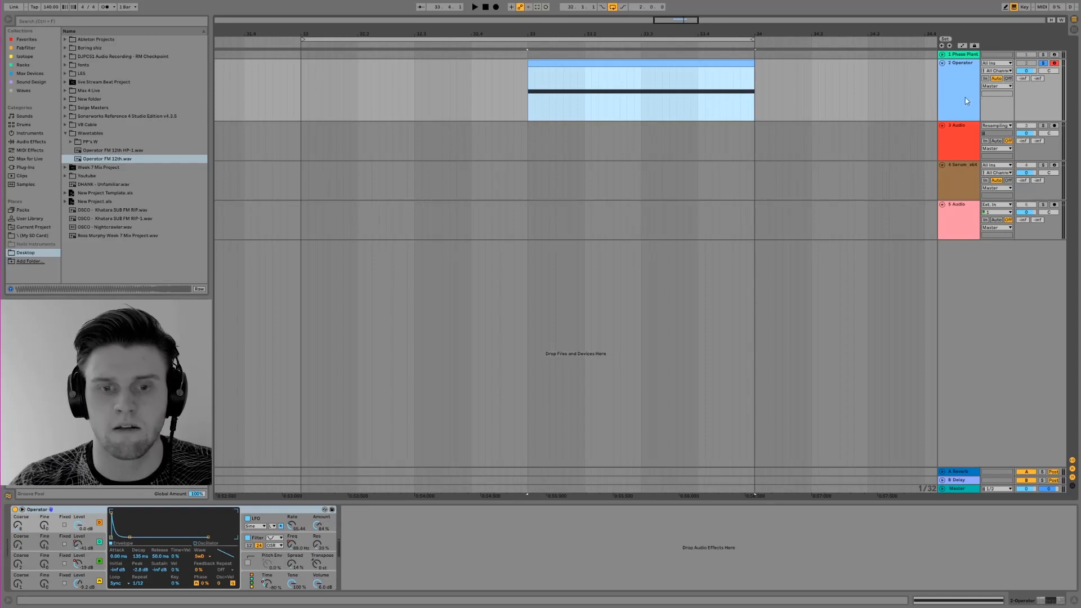
# Expand the Operator track's automation lanes and play the clip to examine the filter frequency, oscillator C and B level, and time curves.
pyautogui.press('a')
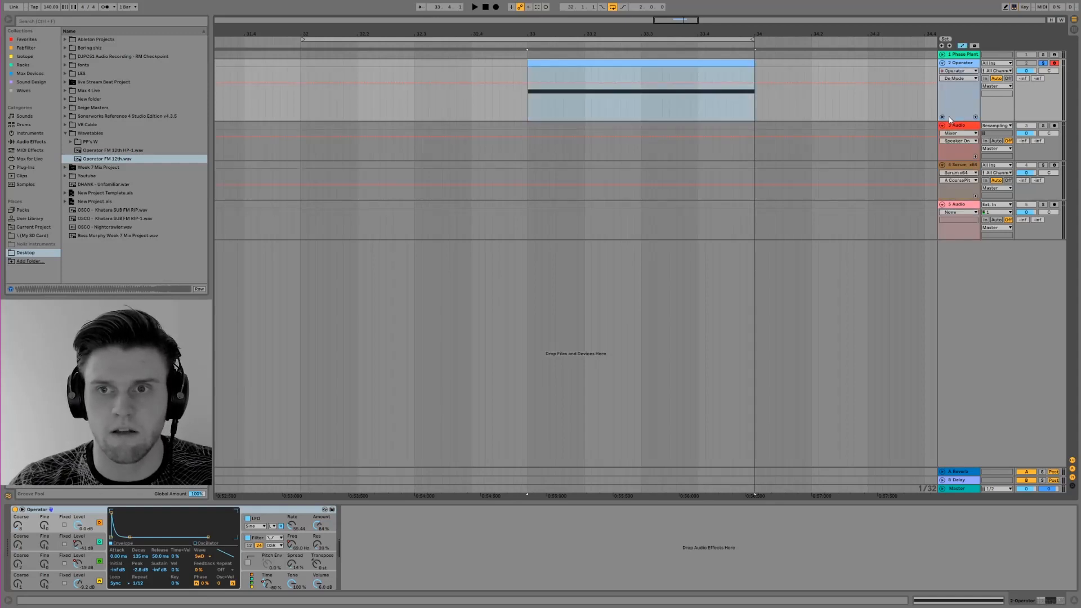
pyautogui.click(942, 117)
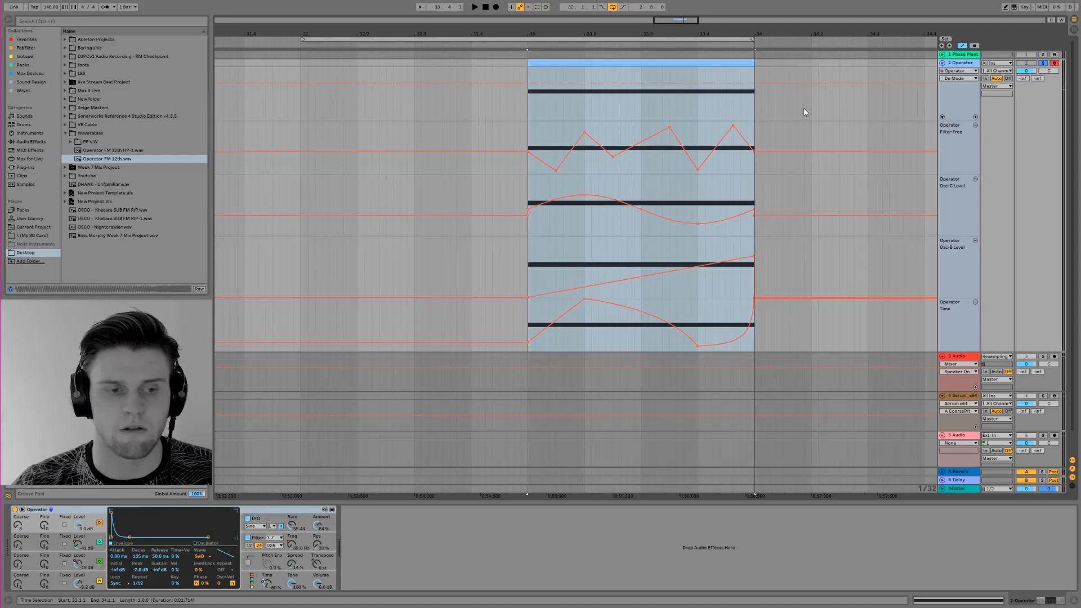
pyautogui.press('space')
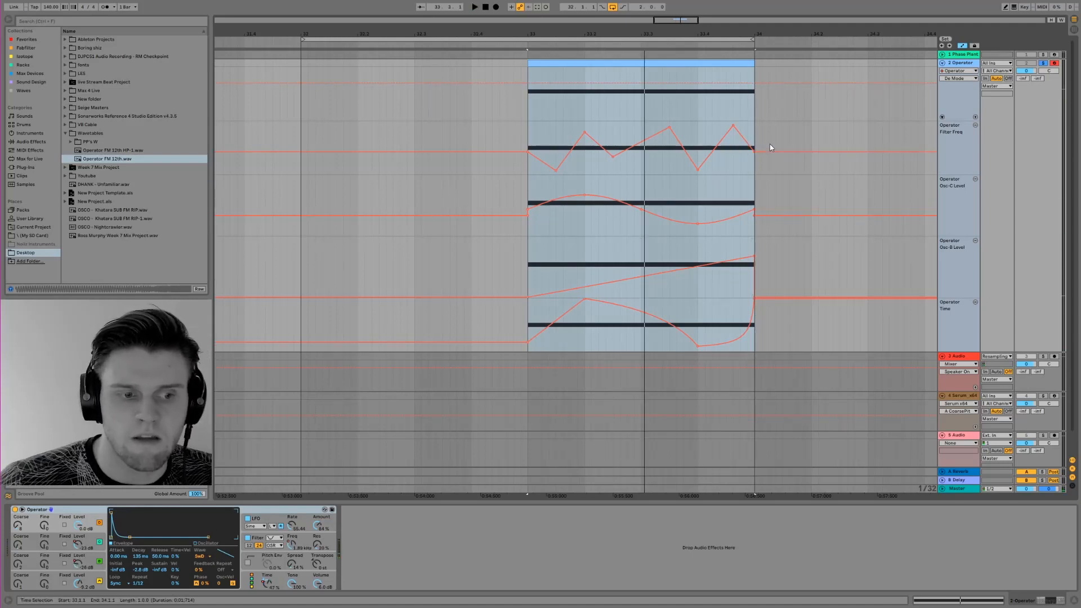
pyautogui.click(292, 562)
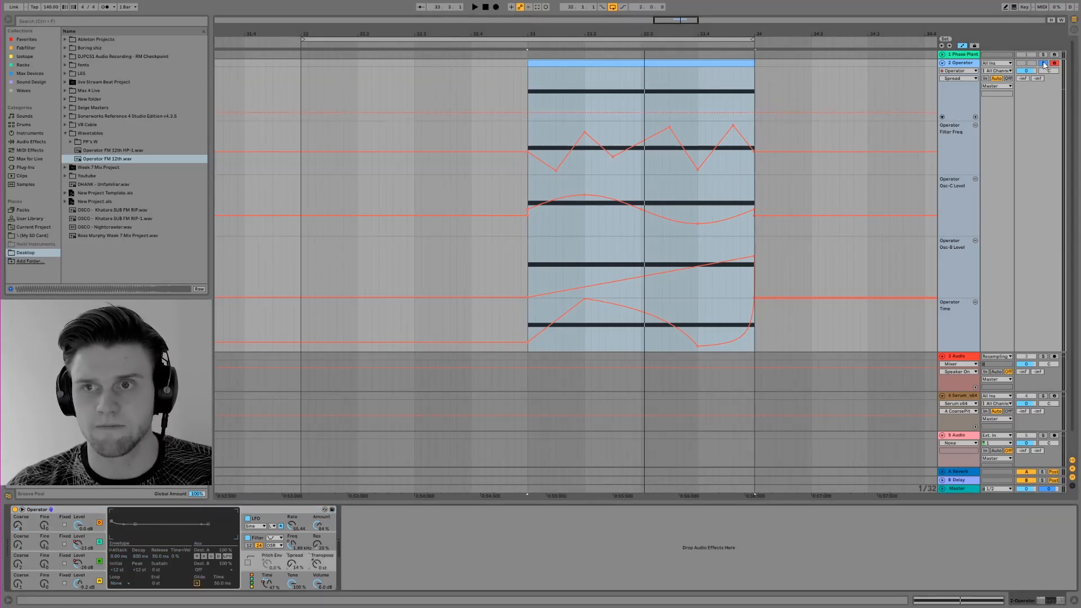
# Collapse the Operator automation lanes, select the resampling audio track and leave automation view.
pyautogui.click(941, 117)
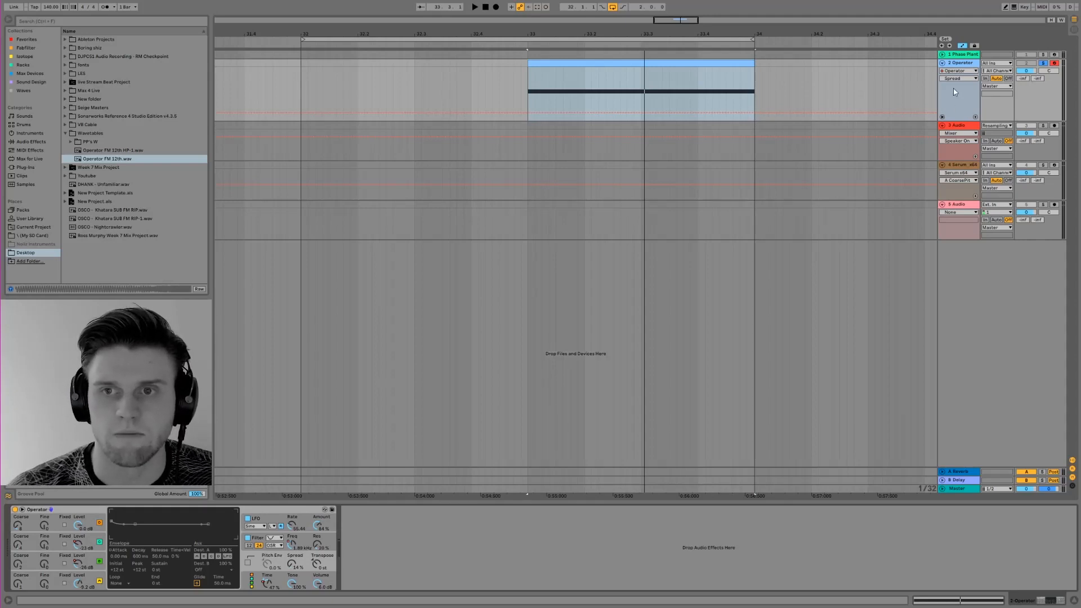
pyautogui.click(964, 126)
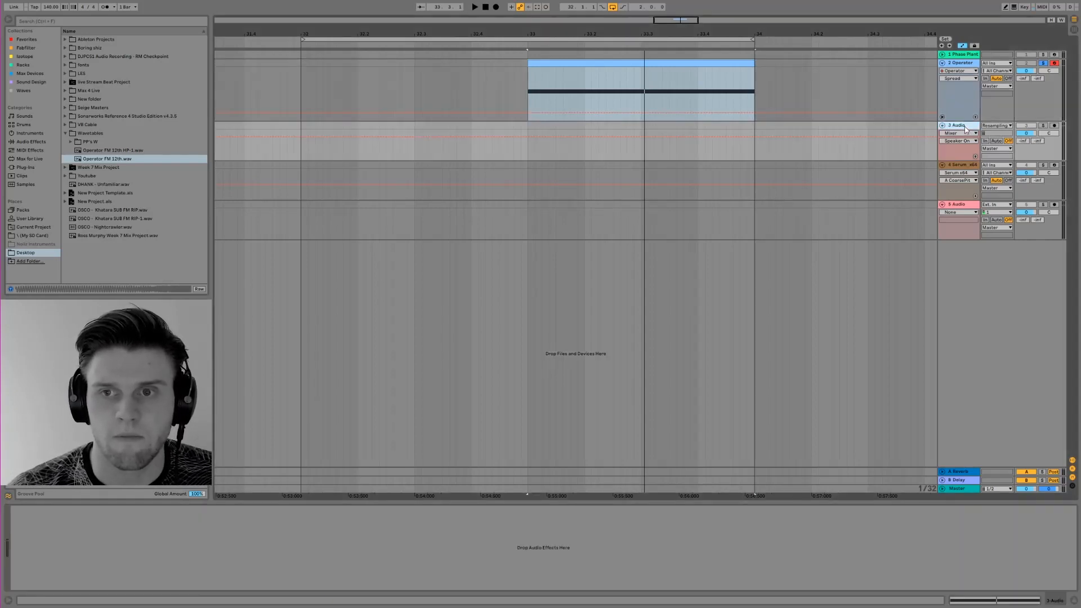
pyautogui.press('a')
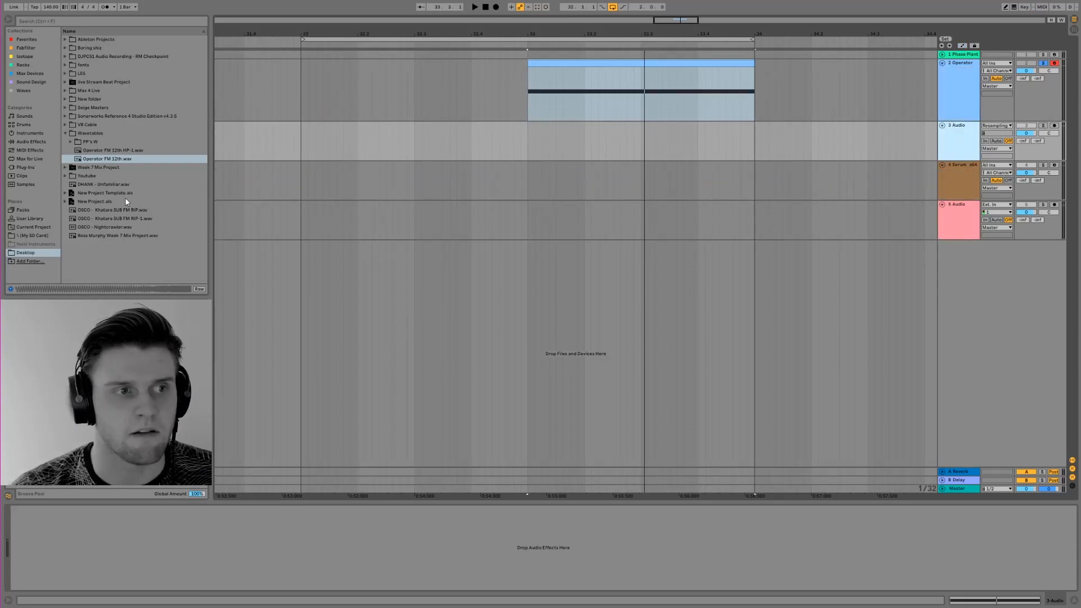
# Locate Operator FM 12th.wav in the browser's Wavetables folder and open the Serum plugin window on the Serum track.
pyautogui.click(110, 160)
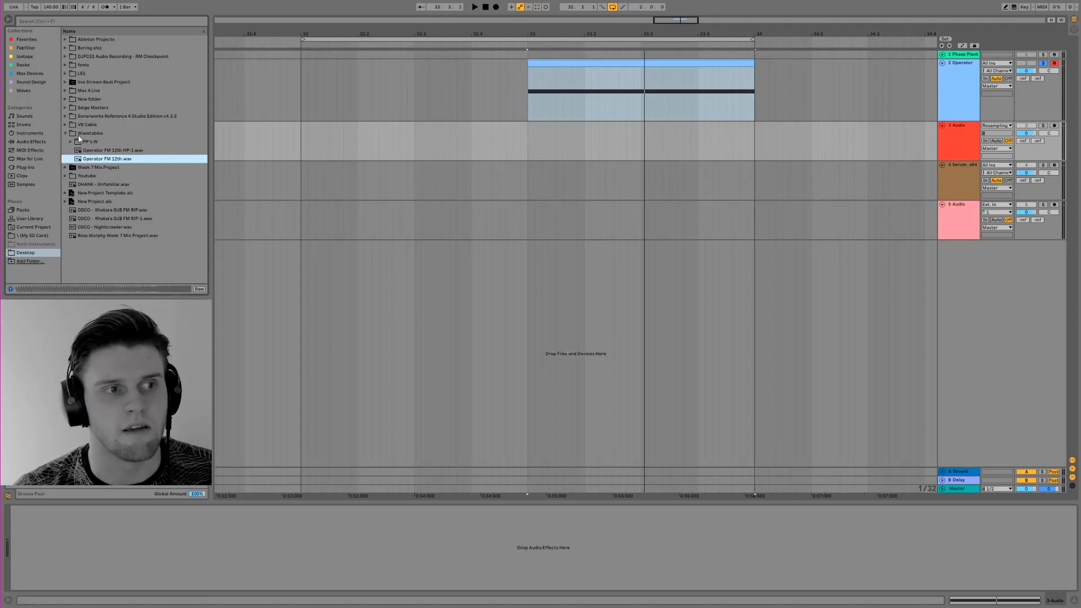
pyautogui.click(78, 135)
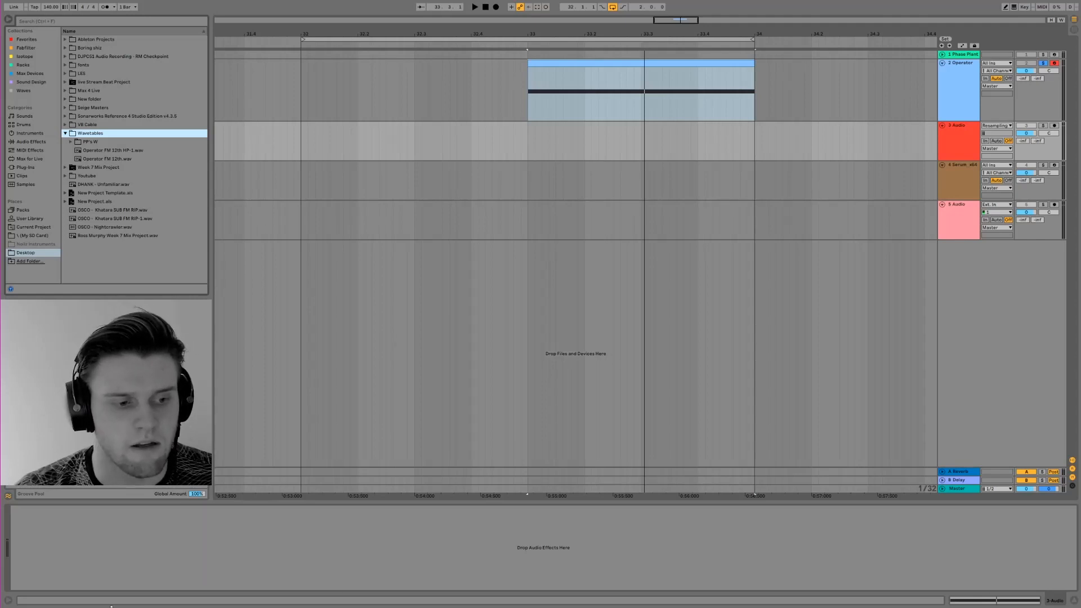
pyautogui.press('Down')
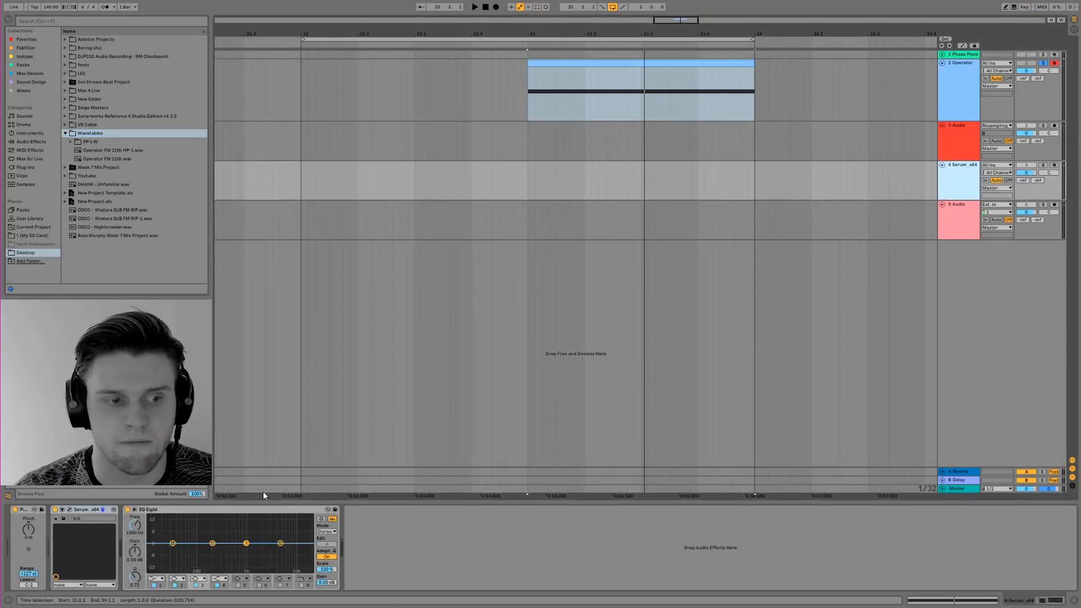
pyautogui.click(69, 509)
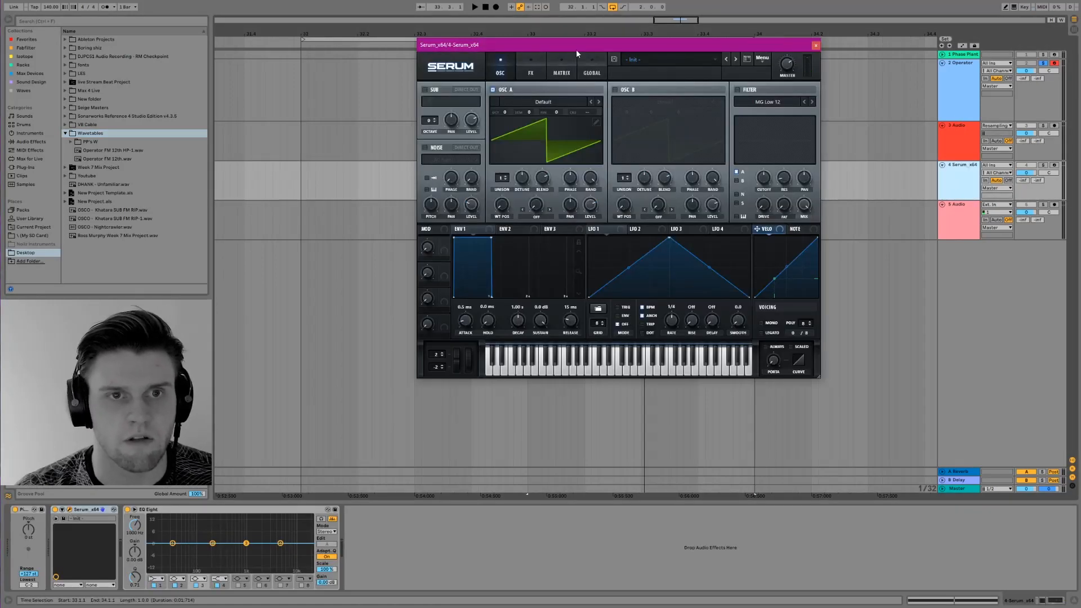
# Import Operator FM 12th.wav into Serum's oscillator A, sweep its wavetable position and check the frames in the table editor.
pyautogui.moveTo(576, 49); pyautogui.dragTo(589, 67)
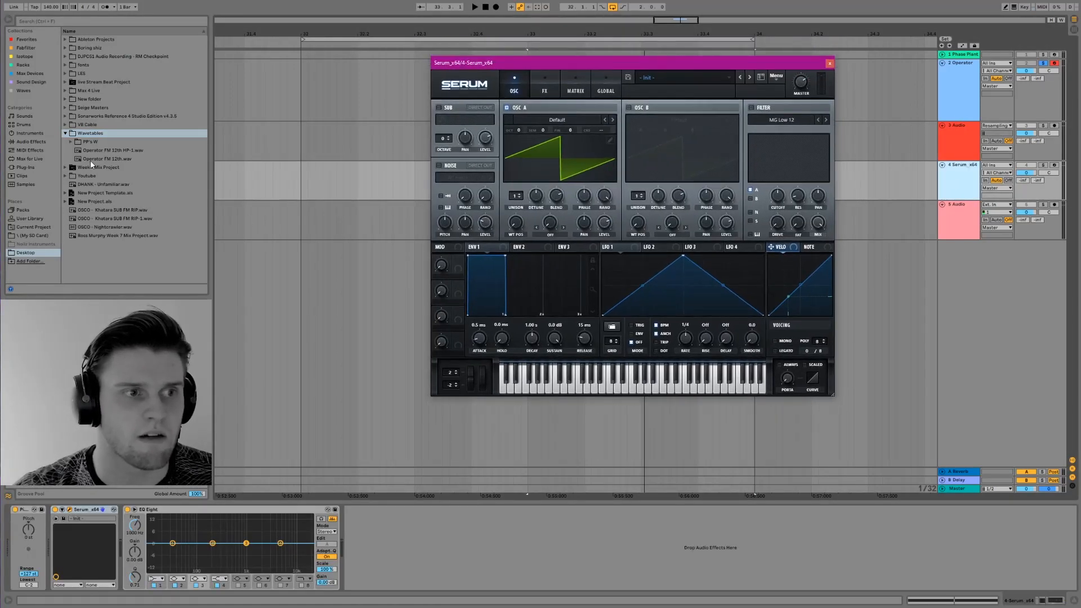
pyautogui.moveTo(87, 157); pyautogui.dragTo(592, 154)
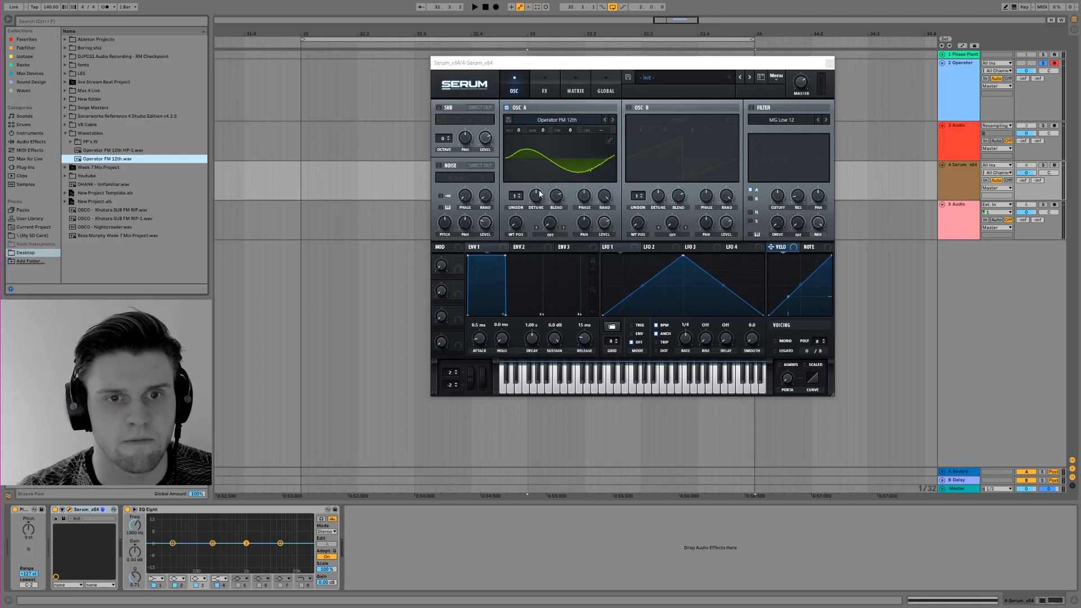
pyautogui.moveTo(521, 205); pyautogui.dragTo(523, 175)
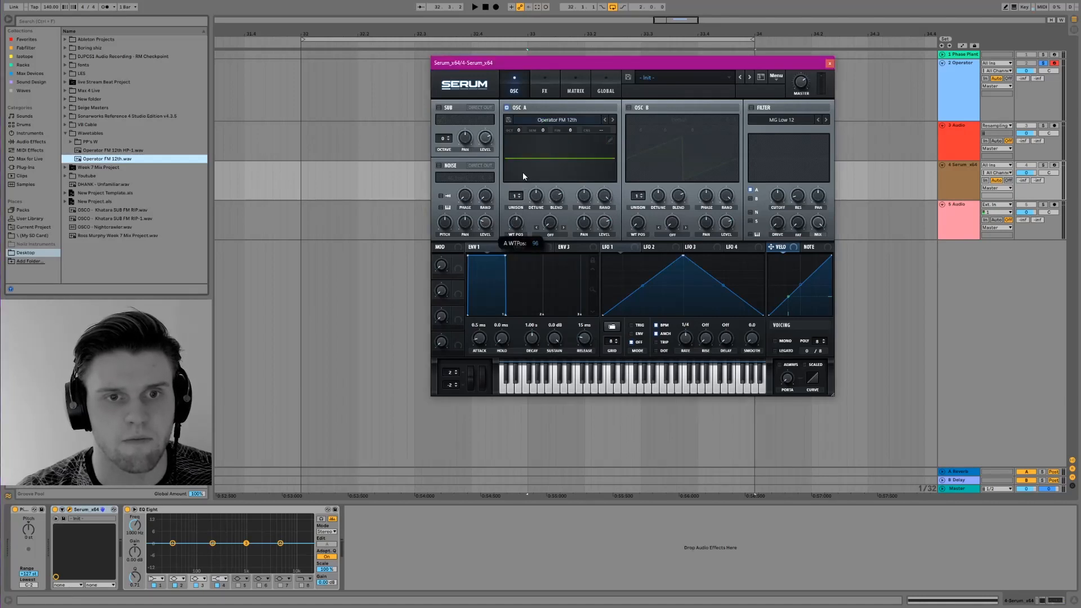
pyautogui.click(609, 140)
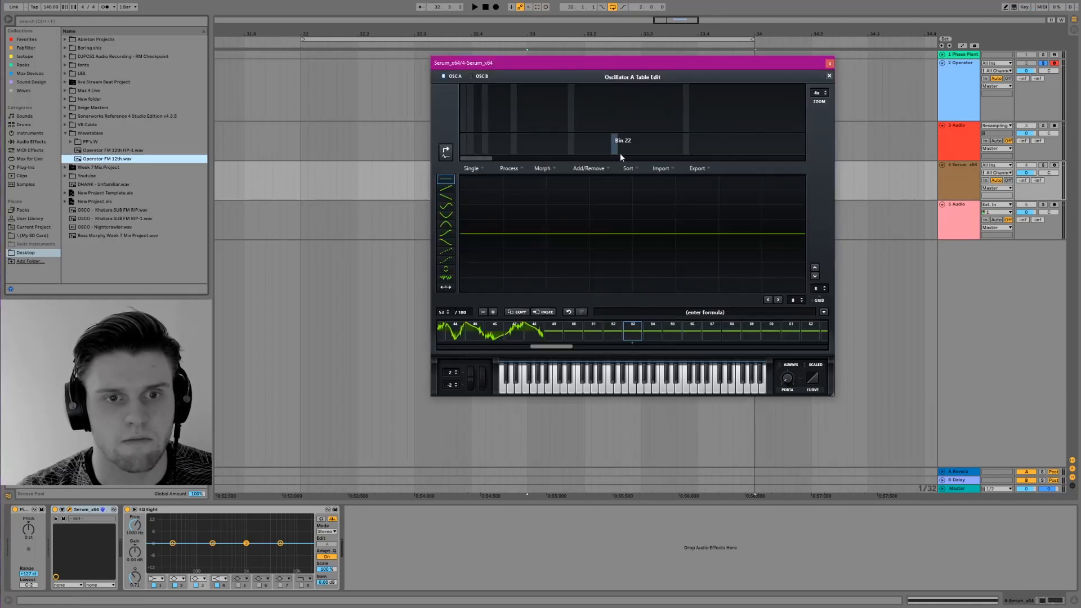
pyautogui.click(829, 76)
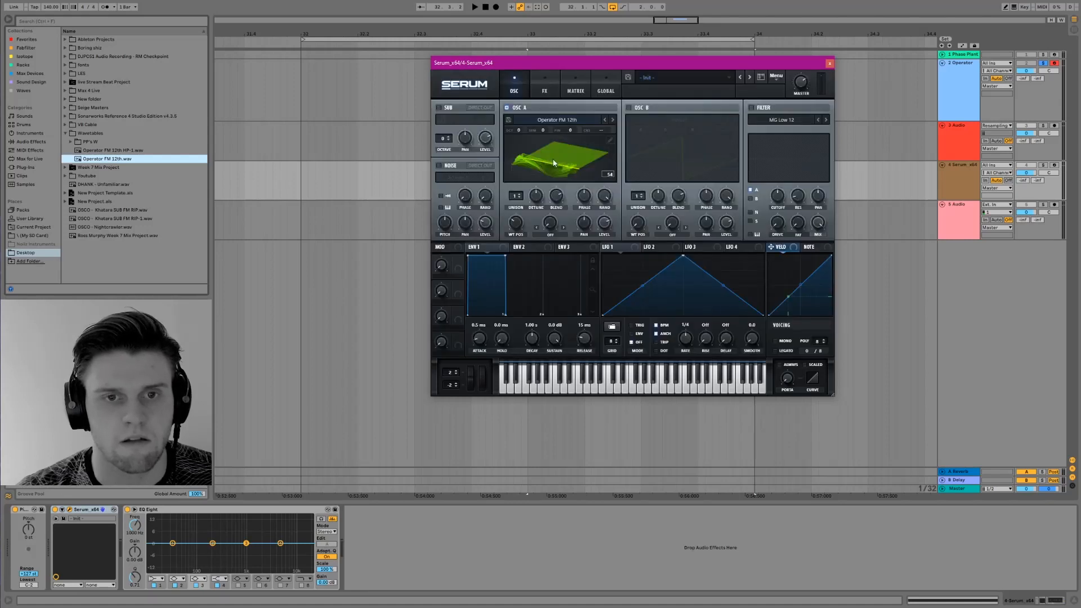
# Re-import Operator FM 12th.wav into oscillator A until it is split at 1008 samples, sweeping the wavetable position between attempts.
pyautogui.moveTo(107, 159); pyautogui.dragTo(529, 165)
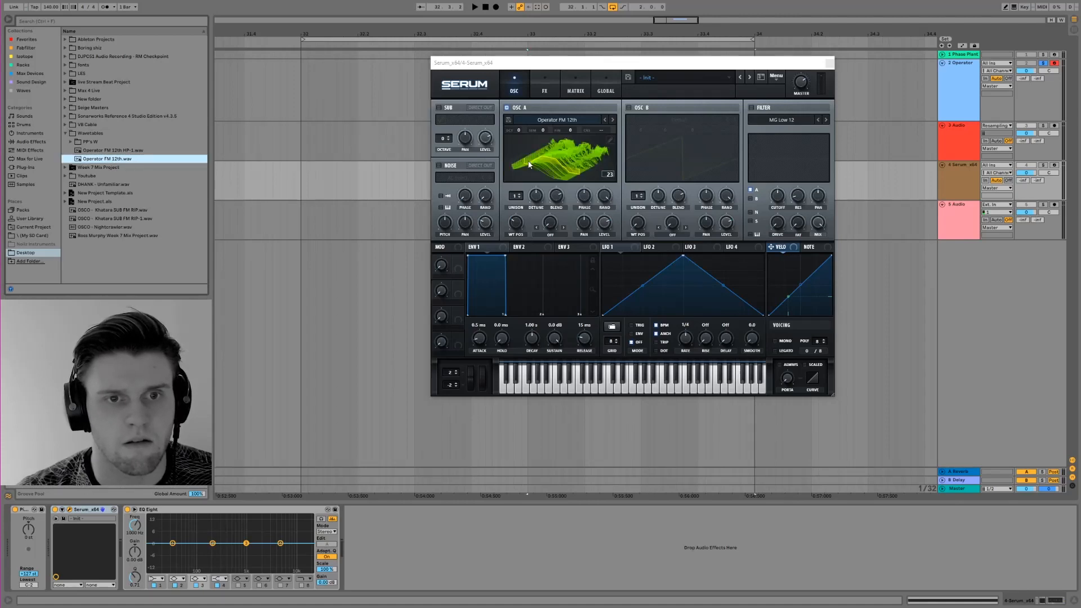
pyautogui.moveTo(513, 223); pyautogui.dragTo(503, 276)
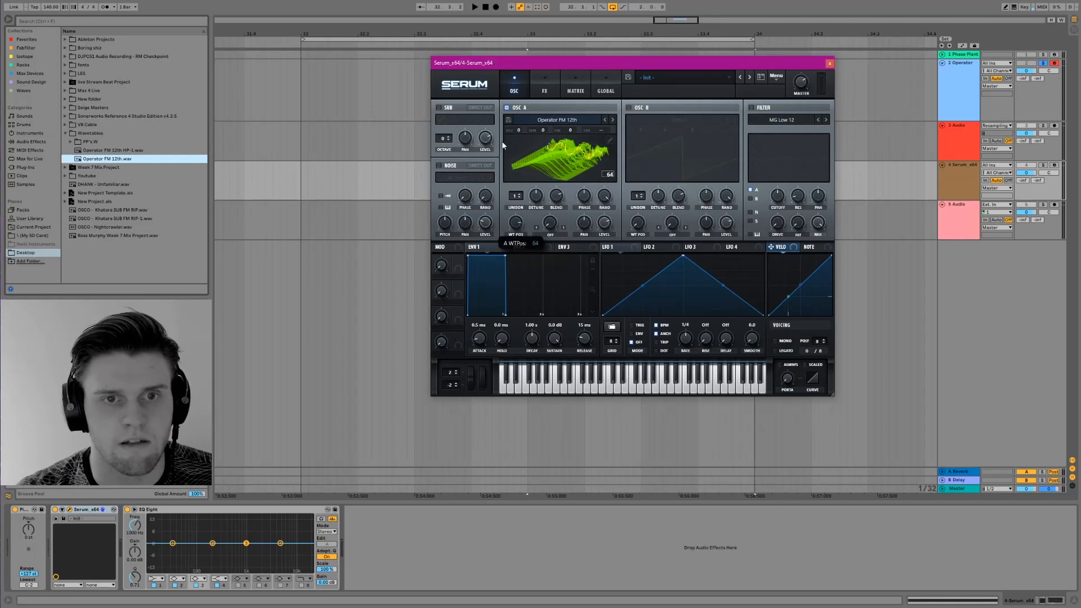
pyautogui.click(428, 185)
pyautogui.moveTo(488, 142); pyautogui.dragTo(535, 154)
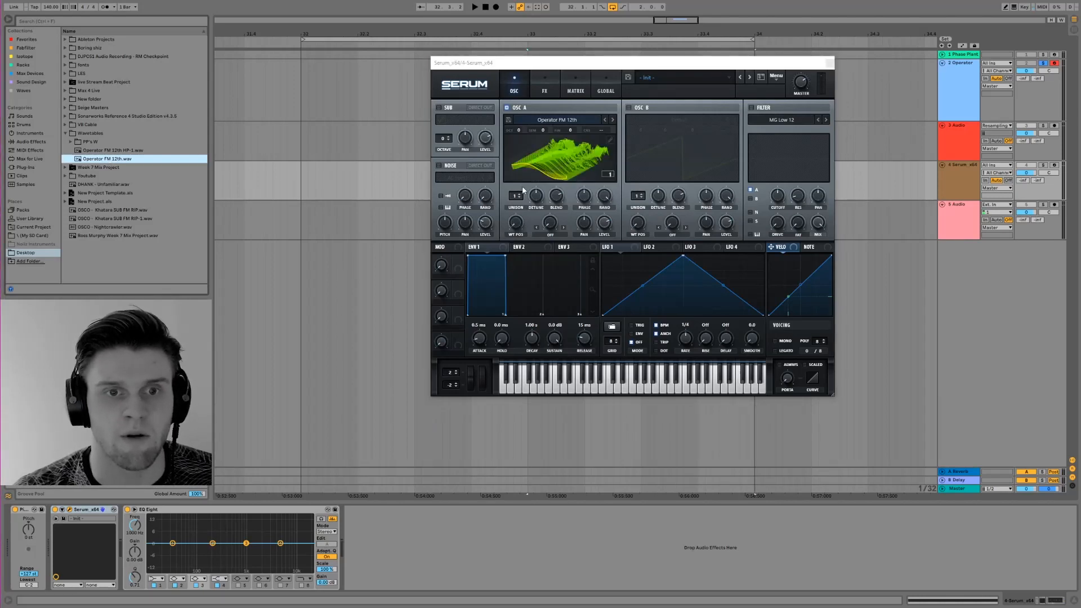
# Select the silent frames 49 to 180 in oscillator A's wavetable and remove that multiselection.
pyautogui.click(608, 140)
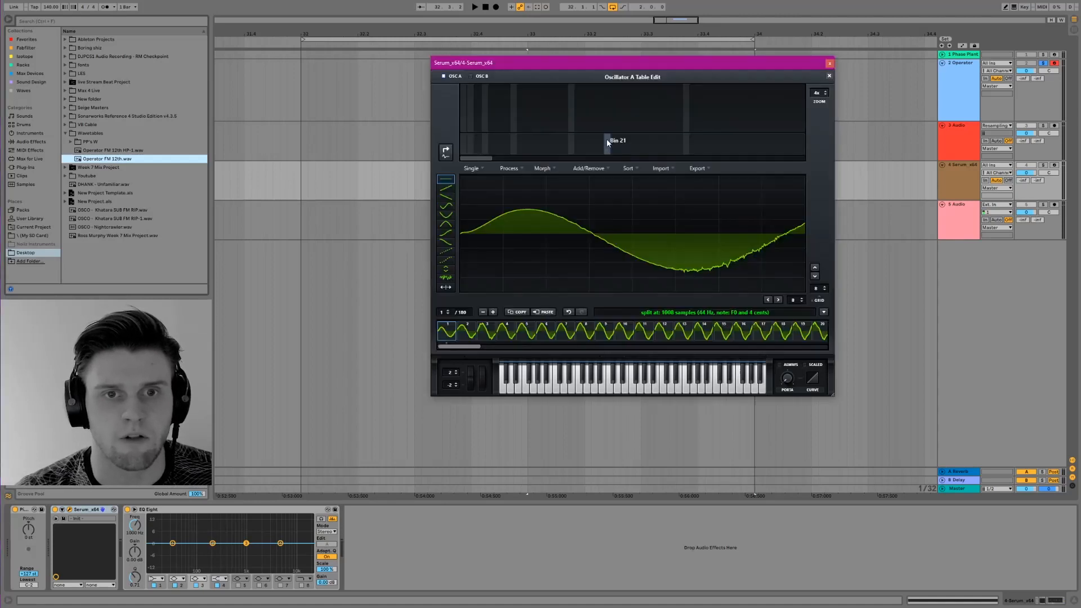
pyautogui.moveTo(453, 350); pyautogui.dragTo(546, 353)
pyautogui.click(570, 330)
pyautogui.click(819, 334)
pyautogui.press('super')
pyautogui.press('super')
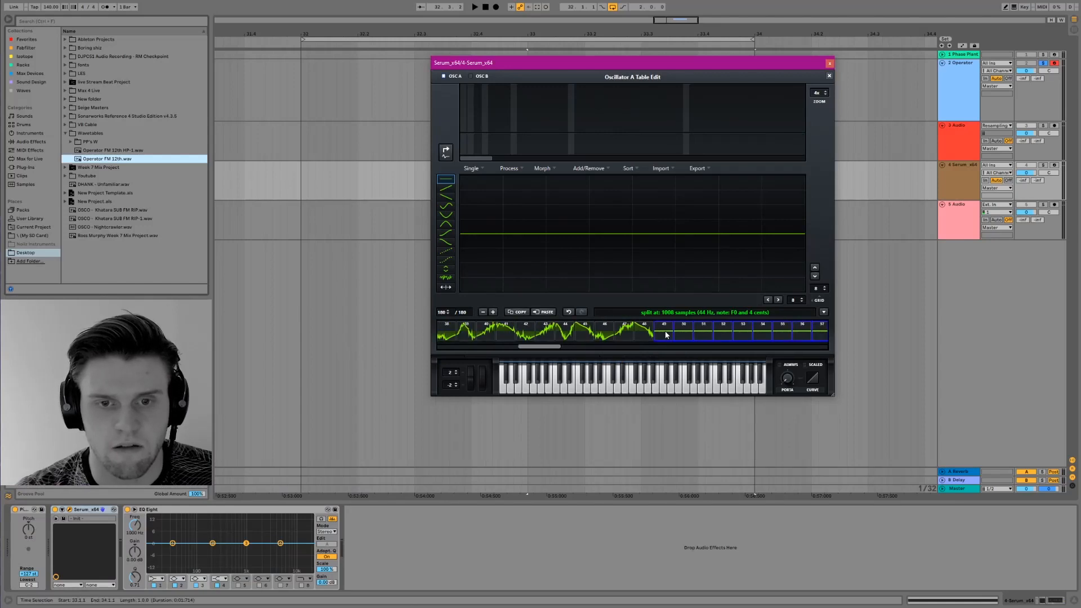
pyautogui.click(578, 168)
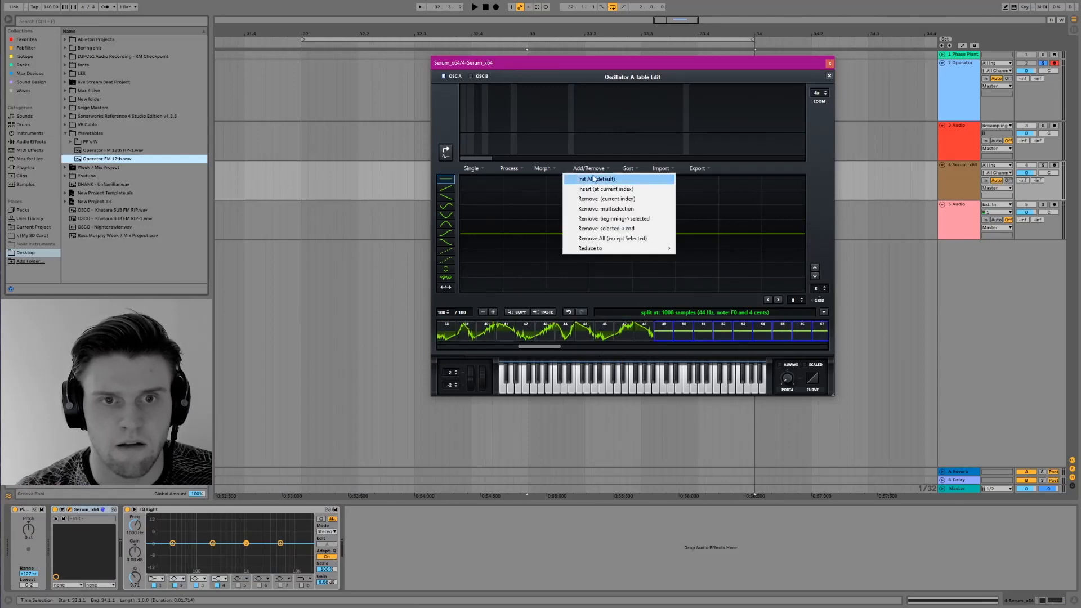
pyautogui.click(639, 211)
# Apply a Crossfade morph to all 48 wavetable frames and sweep oscillator A's wavetable position down to frame 1.
pyautogui.moveTo(574, 348); pyautogui.dragTo(824, 345)
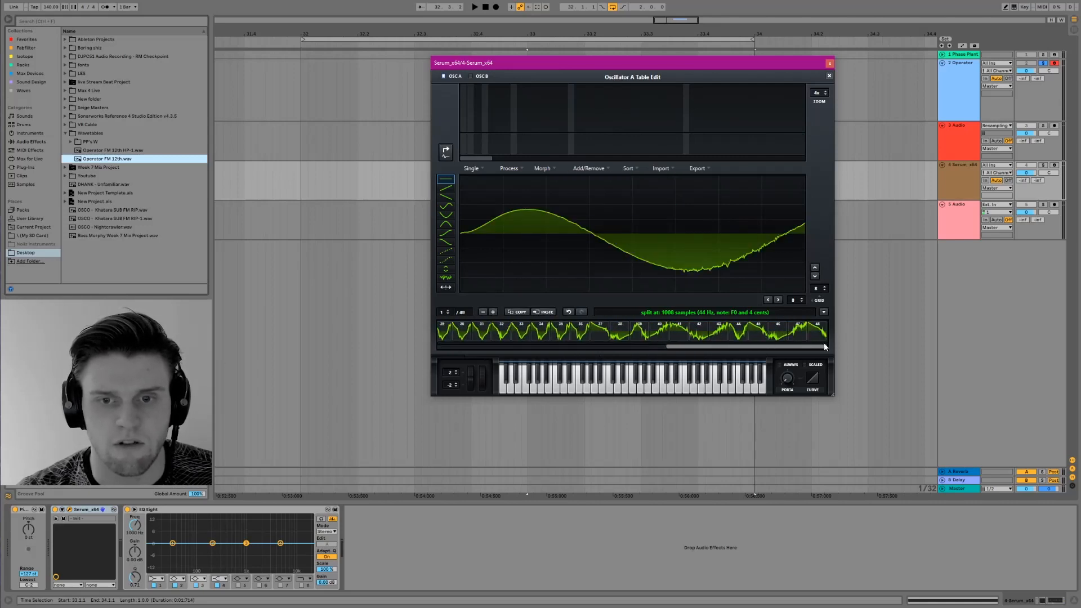
pyautogui.click(825, 332)
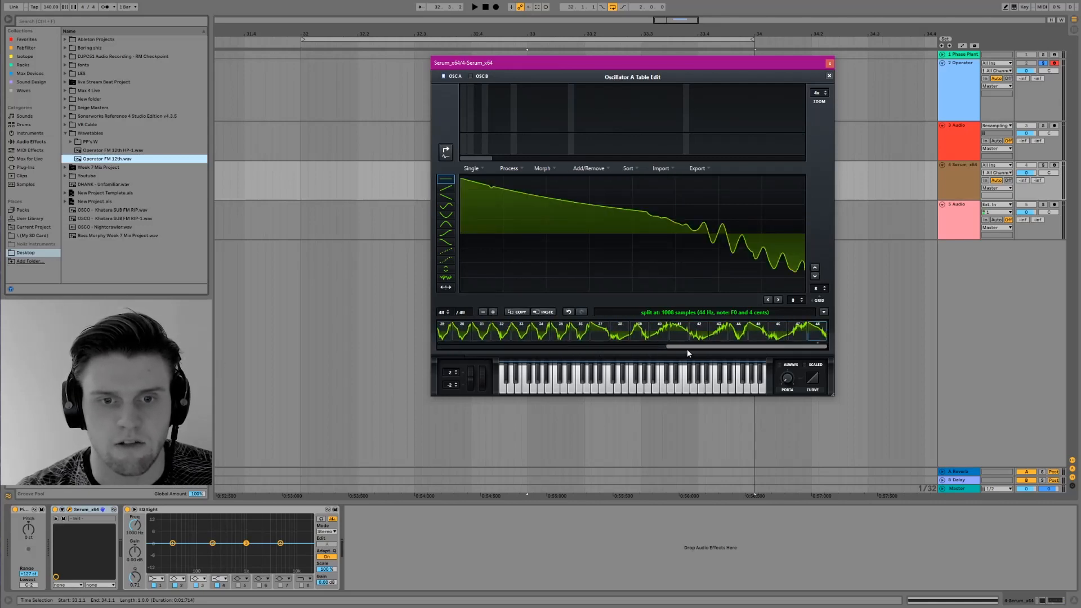
pyautogui.moveTo(686, 348); pyautogui.dragTo(386, 345)
pyautogui.keyDown('shift'); pyautogui.click(442, 335); pyautogui.keyUp('shift')
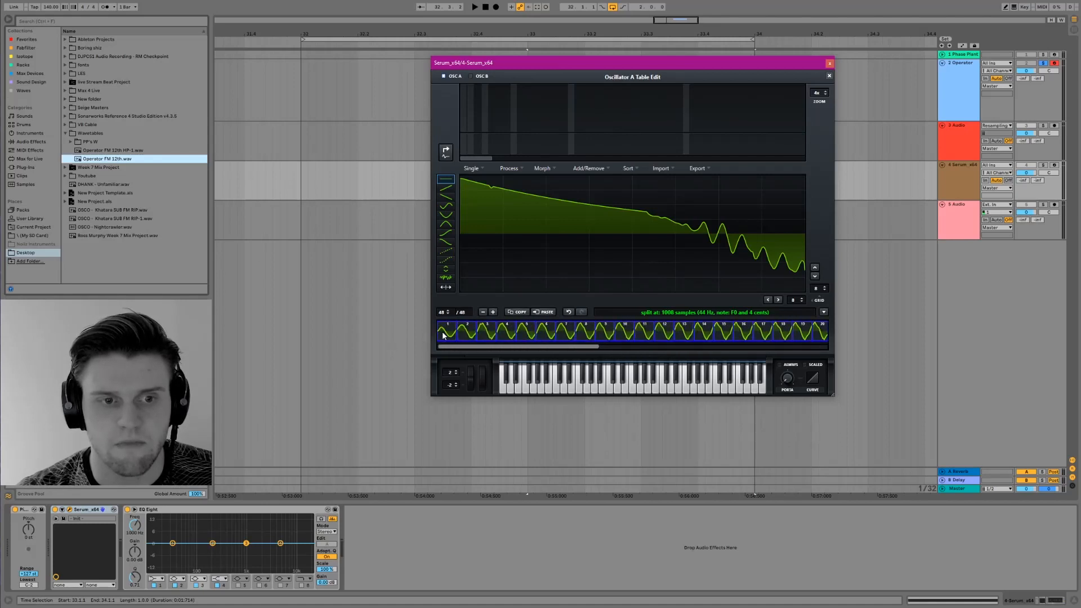
pyautogui.click(549, 170)
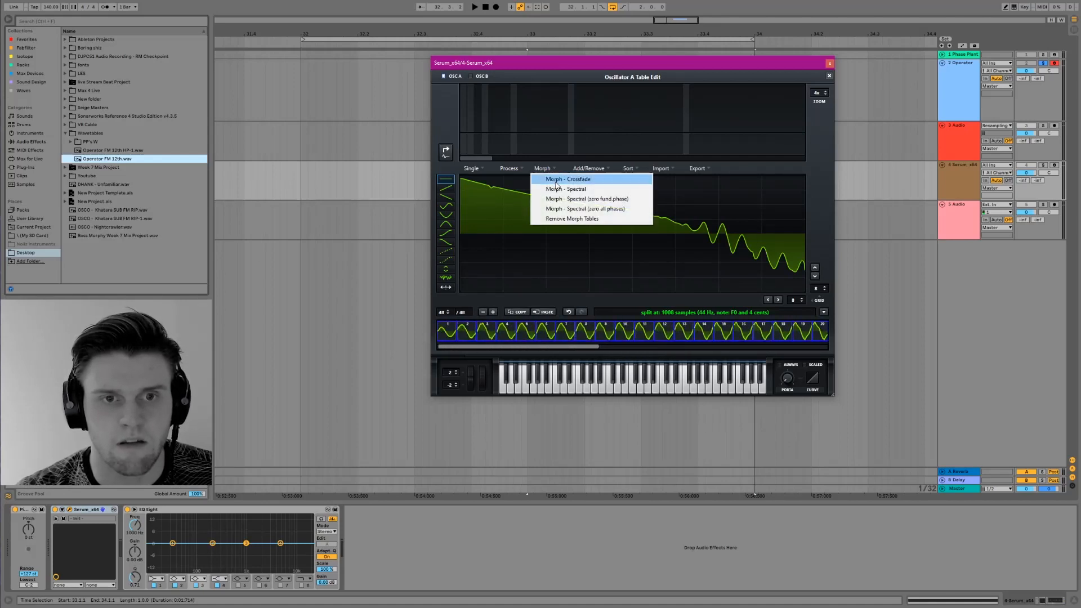
pyautogui.click(556, 181)
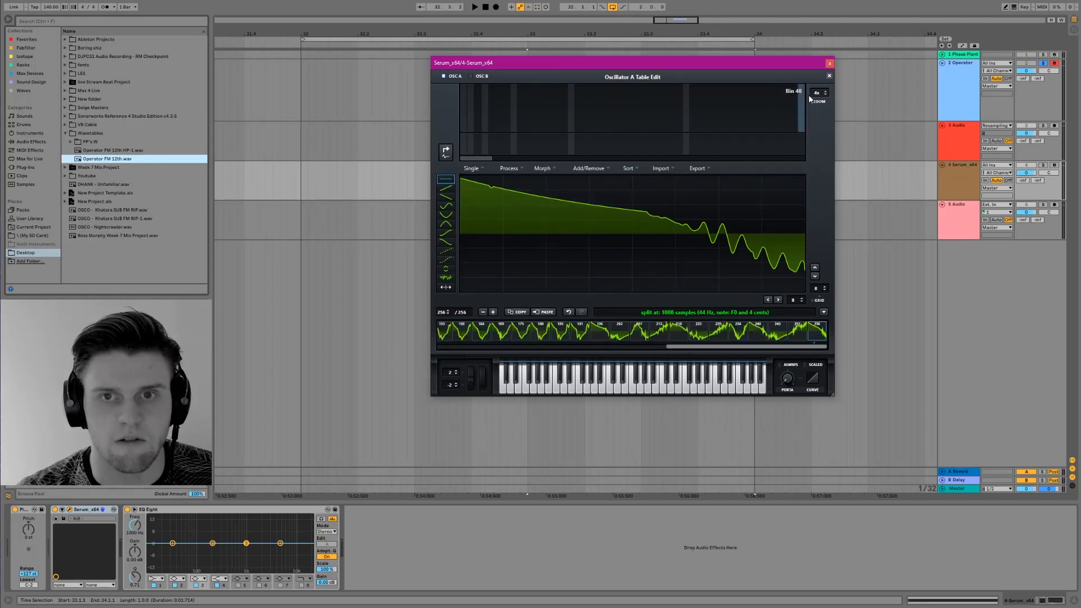
pyautogui.click(829, 76)
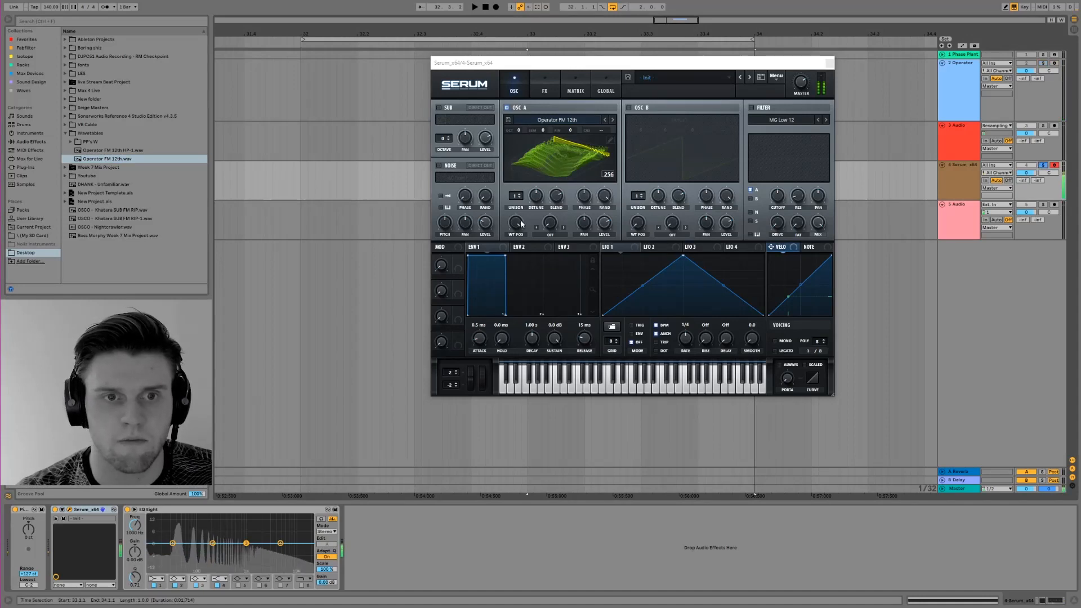
pyautogui.moveTo(515, 222); pyautogui.dragTo(514, 324)
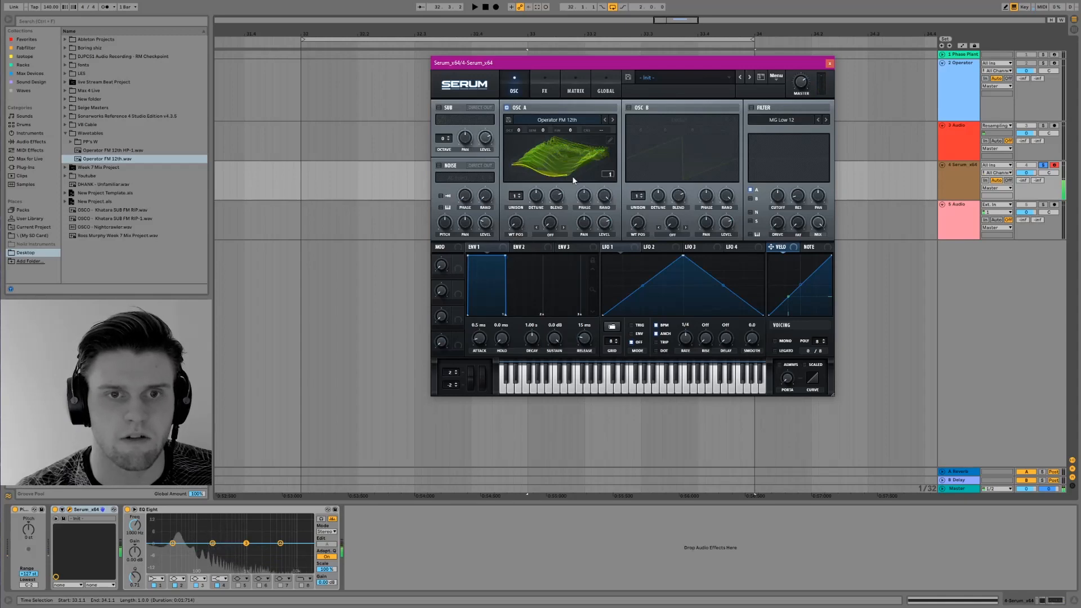
# Remove the DC offset from oscillator A's wavetable and fade the frame edges by grid size.
pyautogui.doubleClick(560, 166)
pyautogui.click(542, 168)
pyautogui.click(508, 169)
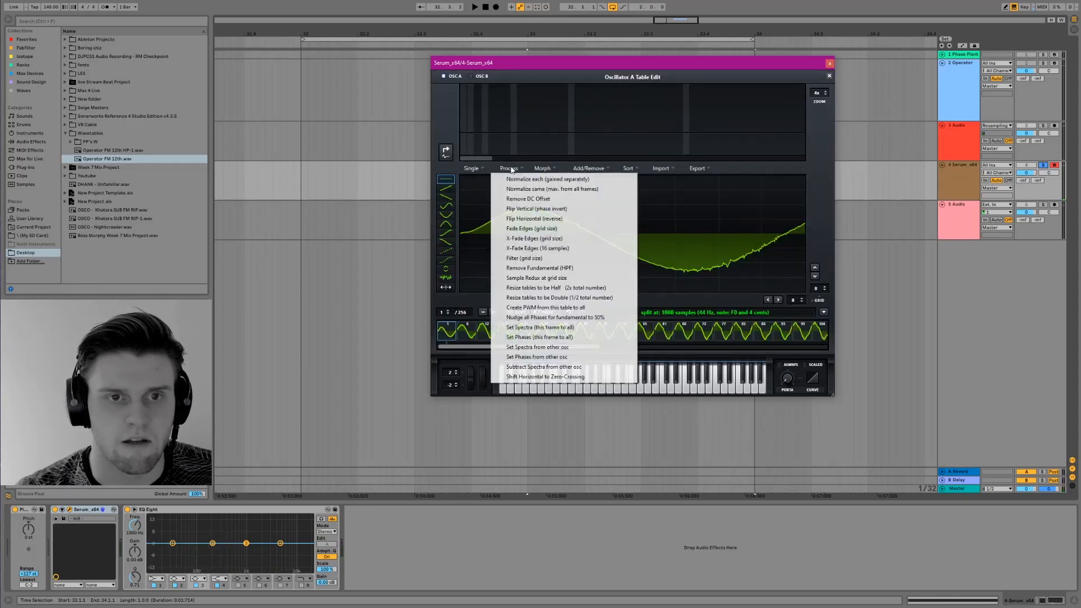
pyautogui.click(549, 200)
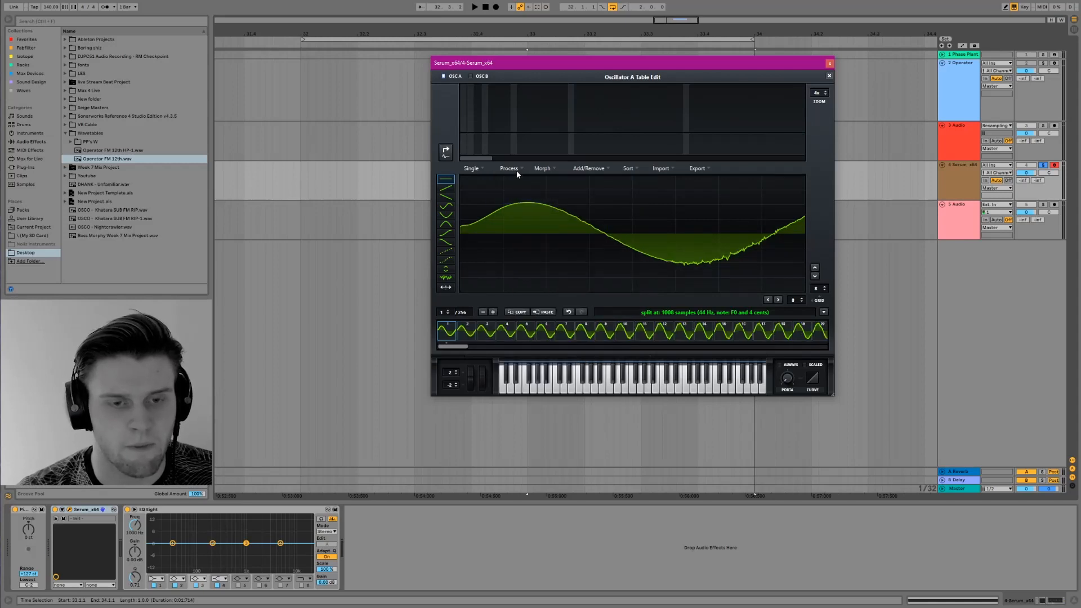
pyautogui.click(516, 170)
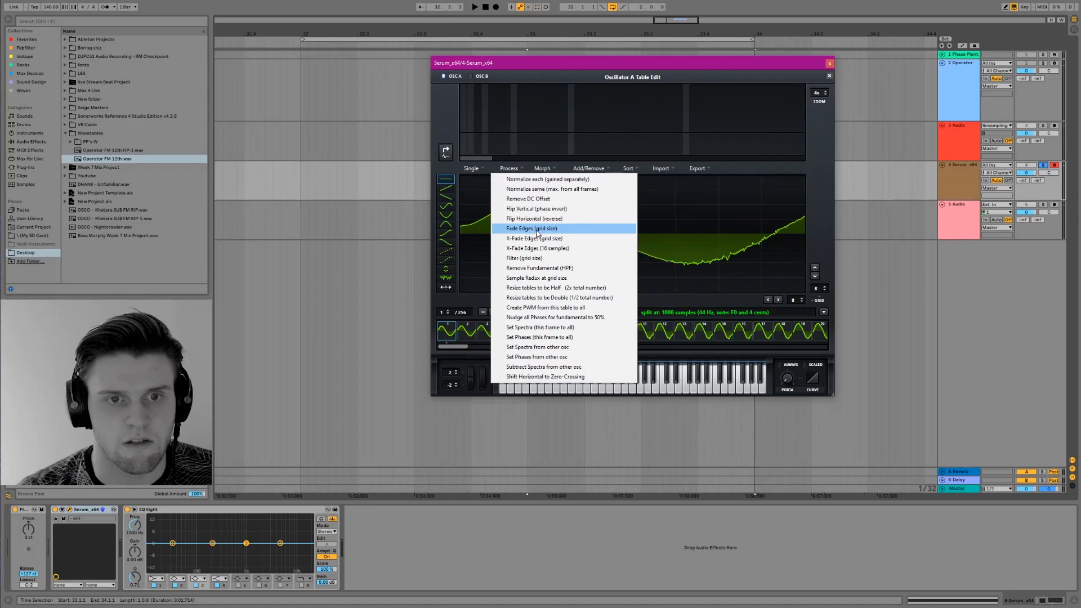
pyautogui.click(549, 230)
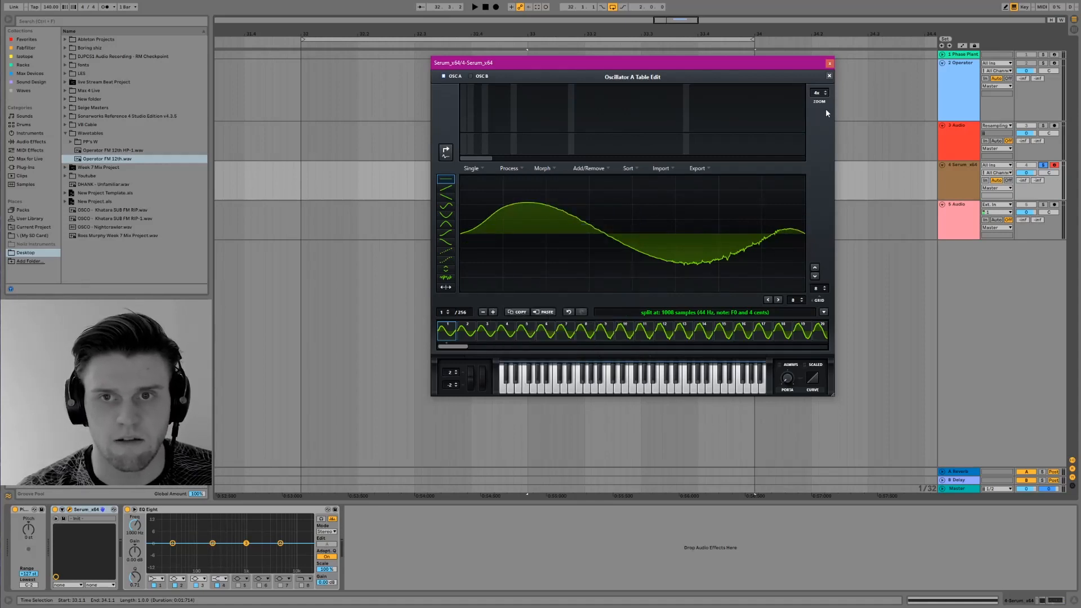
pyautogui.click(829, 75)
# Audition oscillator A by sweeping its wavetable position and review the processing options in the table editor.
pyautogui.moveTo(515, 223); pyautogui.dragTo(492, 148)
pyautogui.click(609, 139)
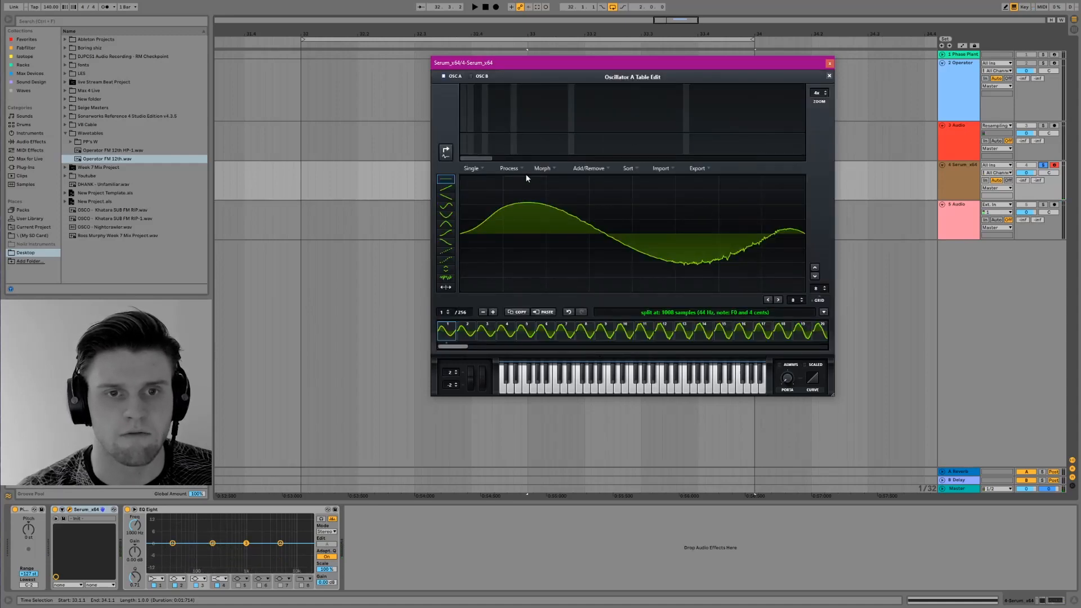
pyautogui.click(542, 168)
pyautogui.click(508, 169)
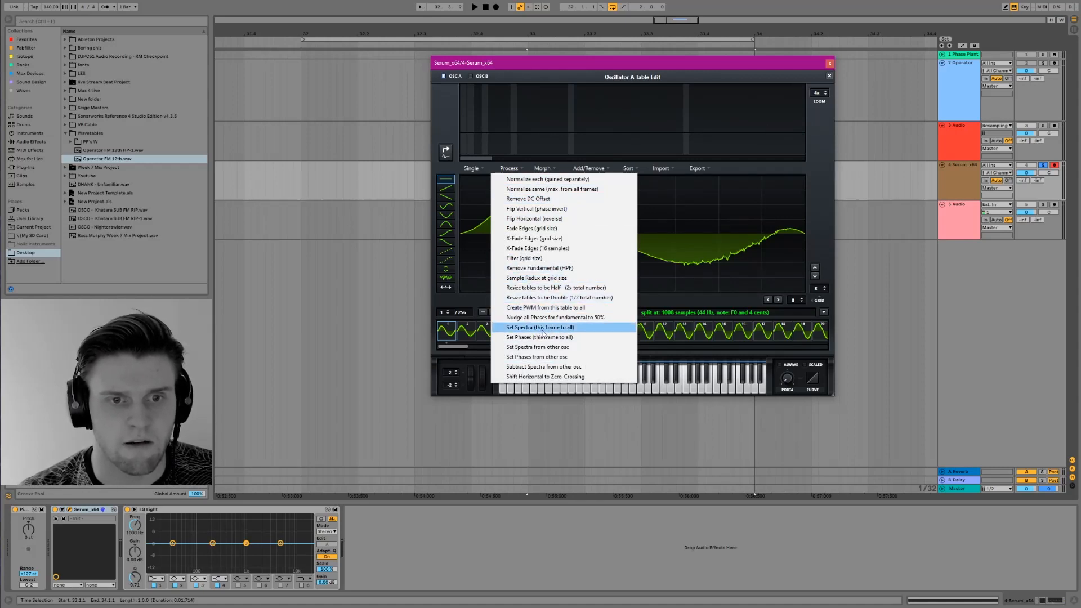
pyautogui.click(569, 278)
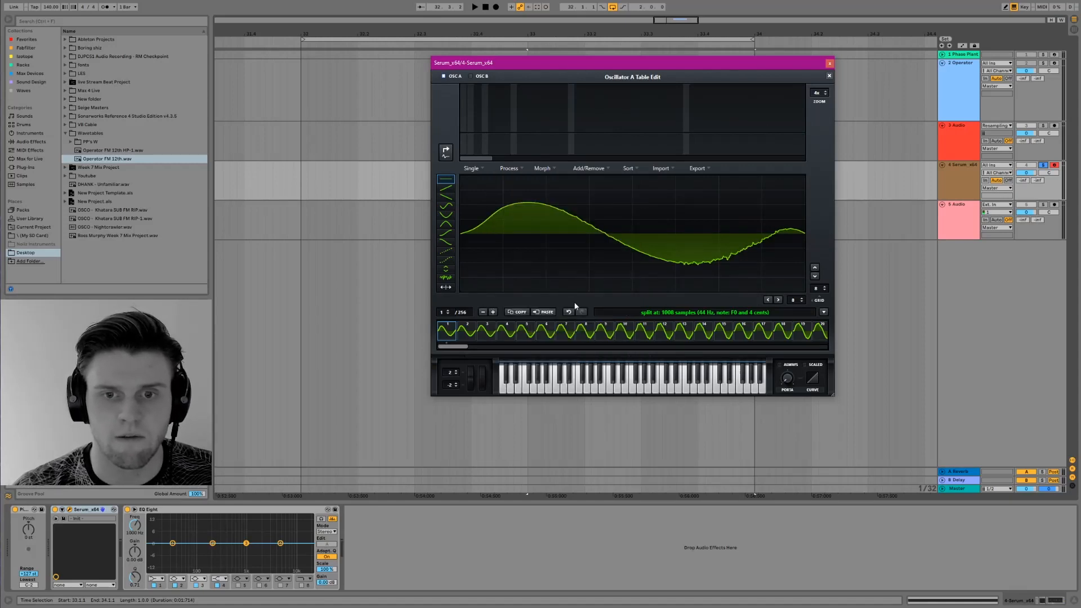
pyautogui.click(829, 75)
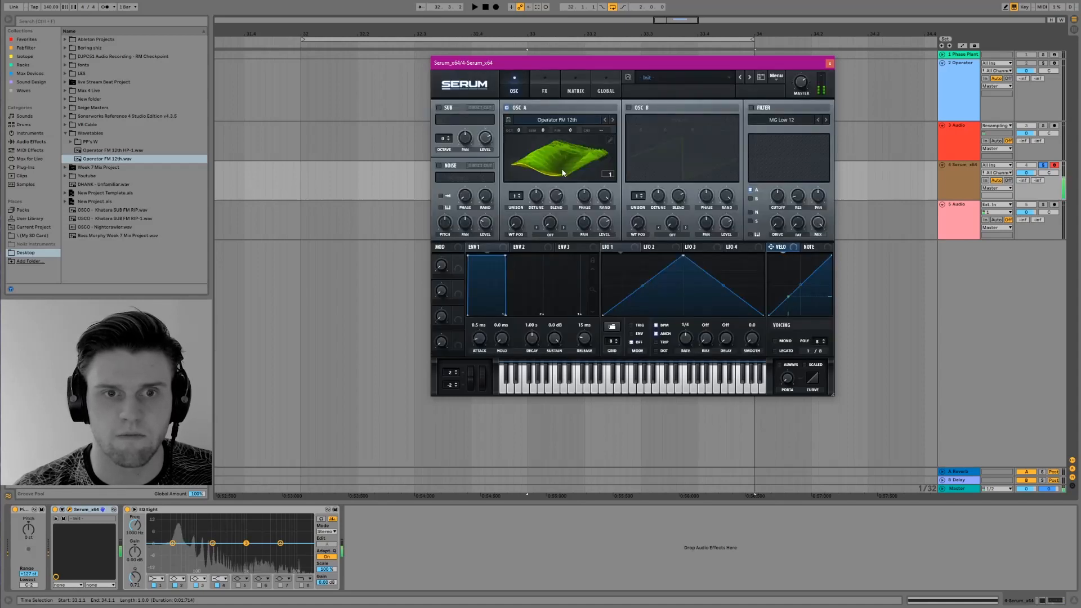
pyautogui.moveTo(516, 228); pyautogui.dragTo(517, 164)
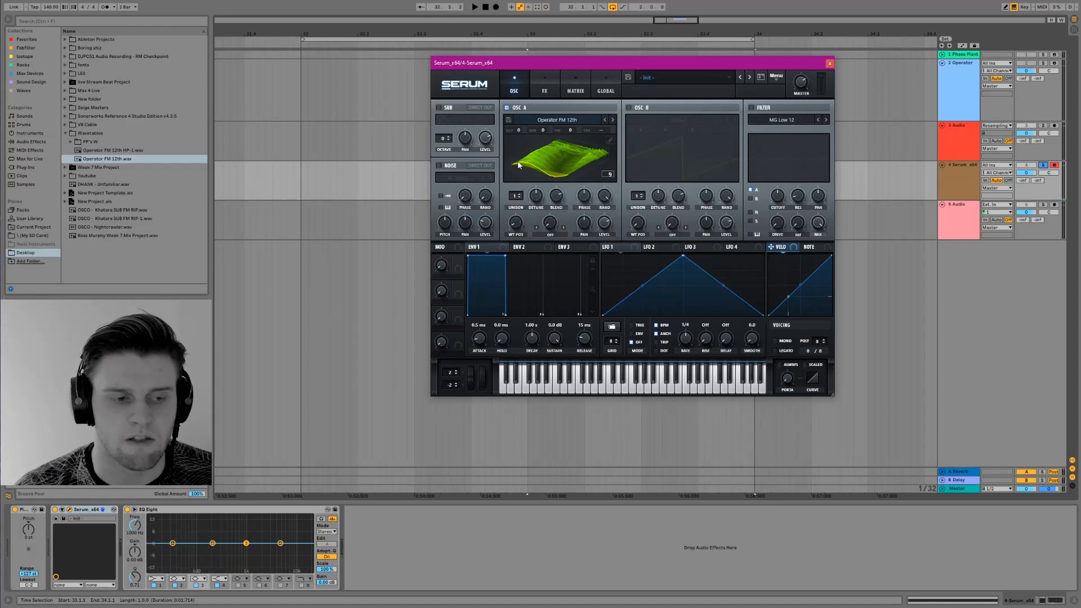
# Inspect the waveforms of frames 14, 18 and 19 in oscillator A's table editor and return to the oscillator view.
pyautogui.click(607, 141)
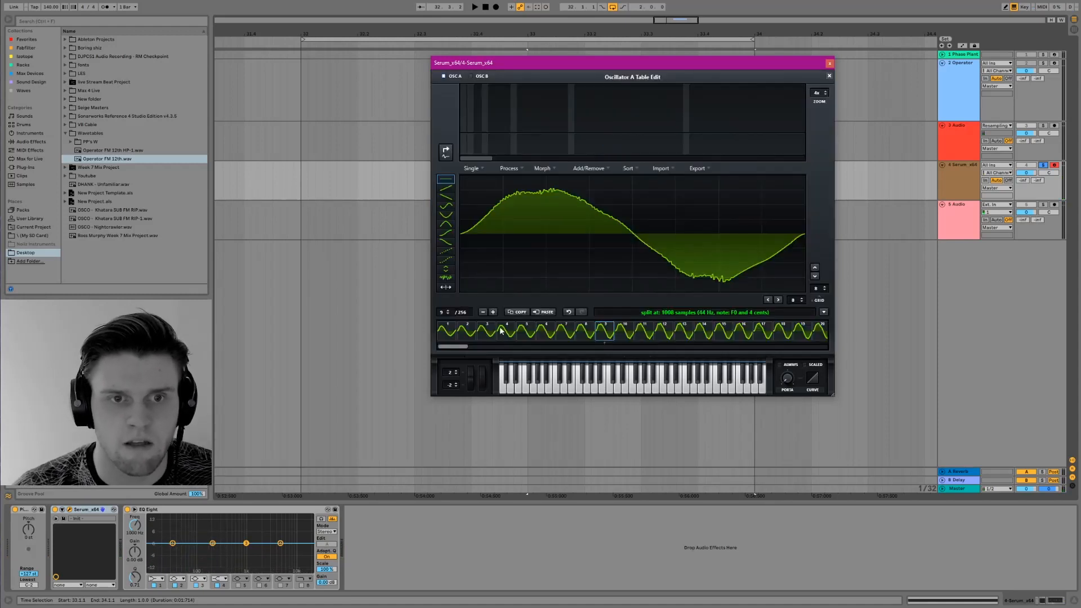
pyautogui.click(701, 335)
pyautogui.click(790, 333)
pyautogui.click(807, 332)
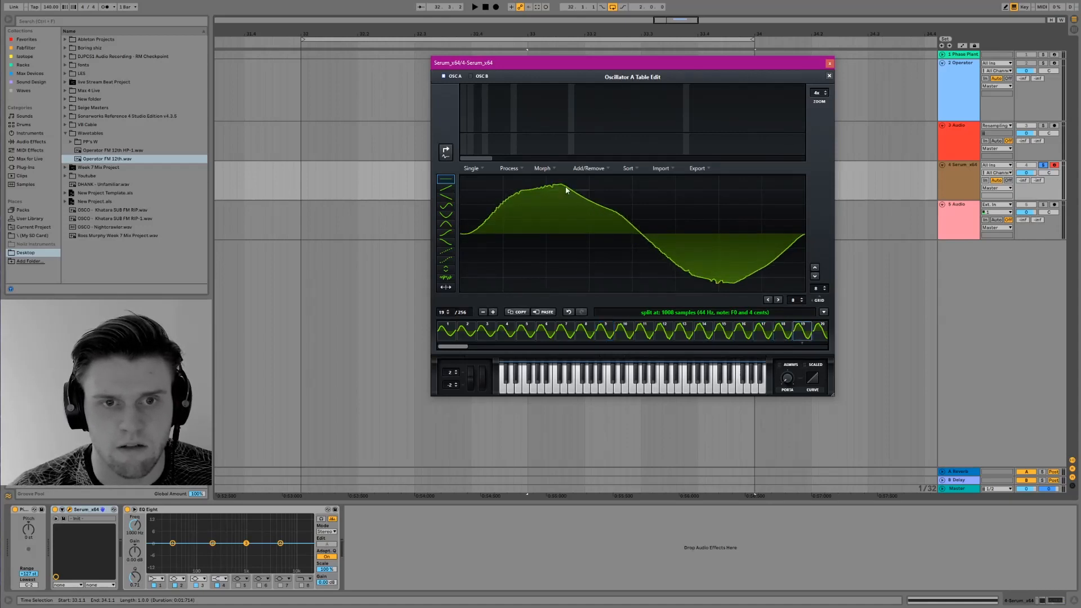
pyautogui.click(829, 76)
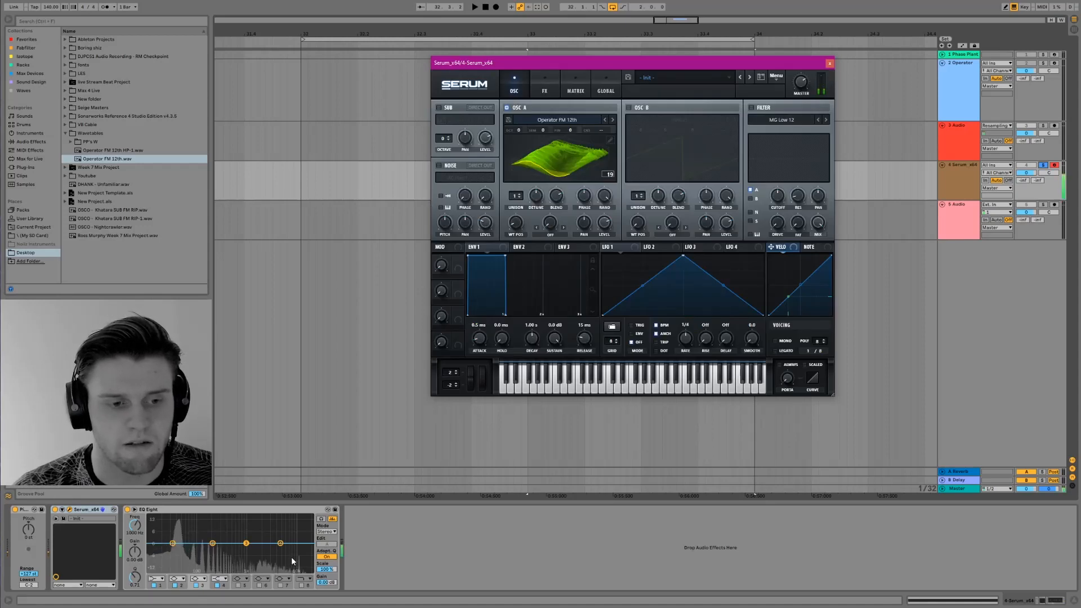
# Close the Serum window, select Operator FM 12th.wav in the browser and select the Phase Plant track.
pyautogui.click(296, 590)
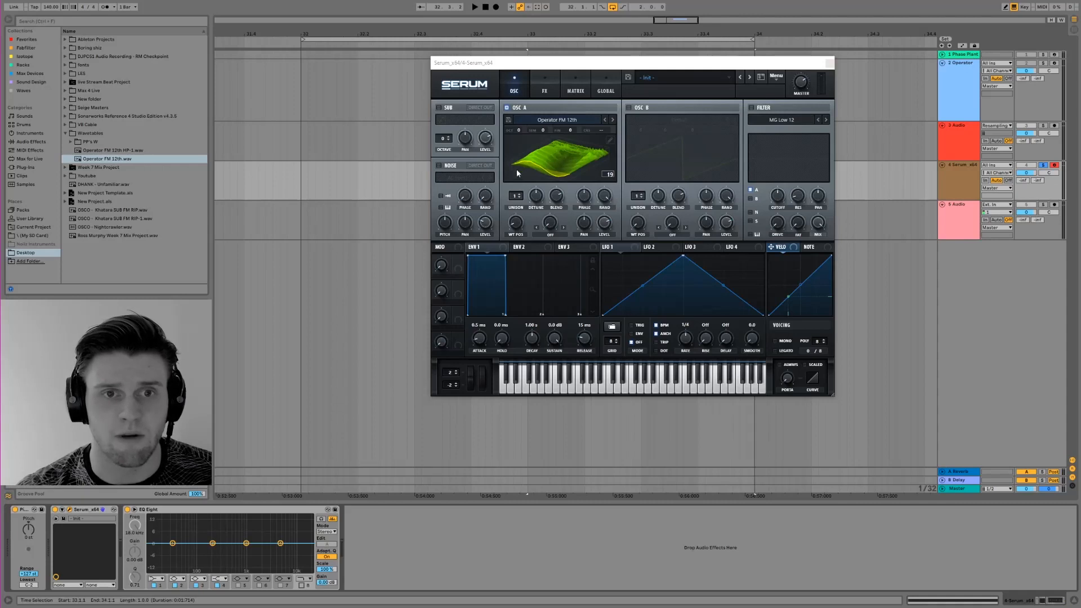
pyautogui.click(828, 65)
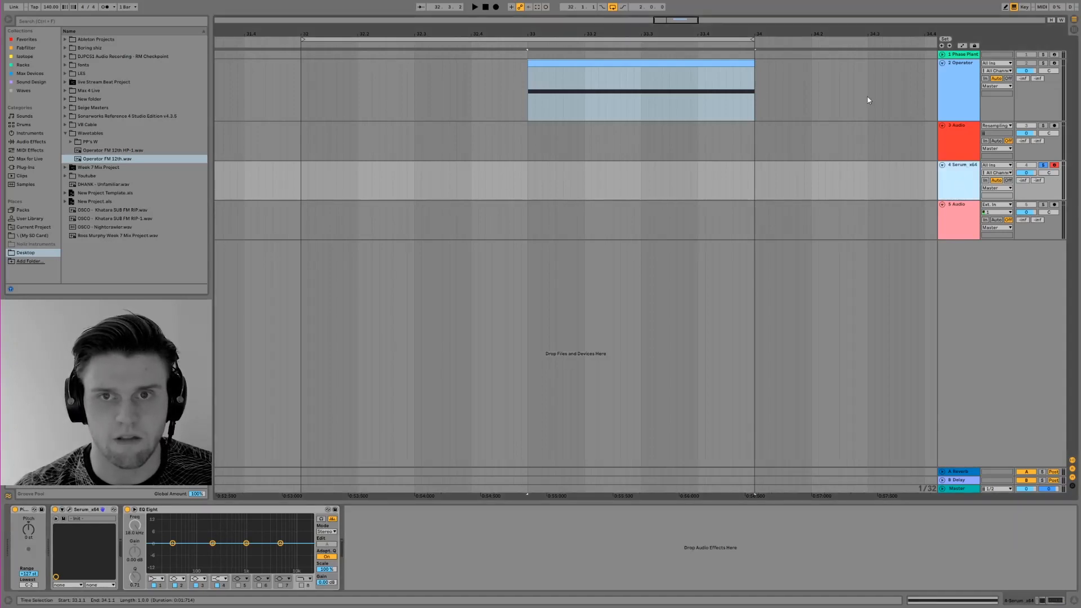
pyautogui.click(933, 97)
pyautogui.click(962, 138)
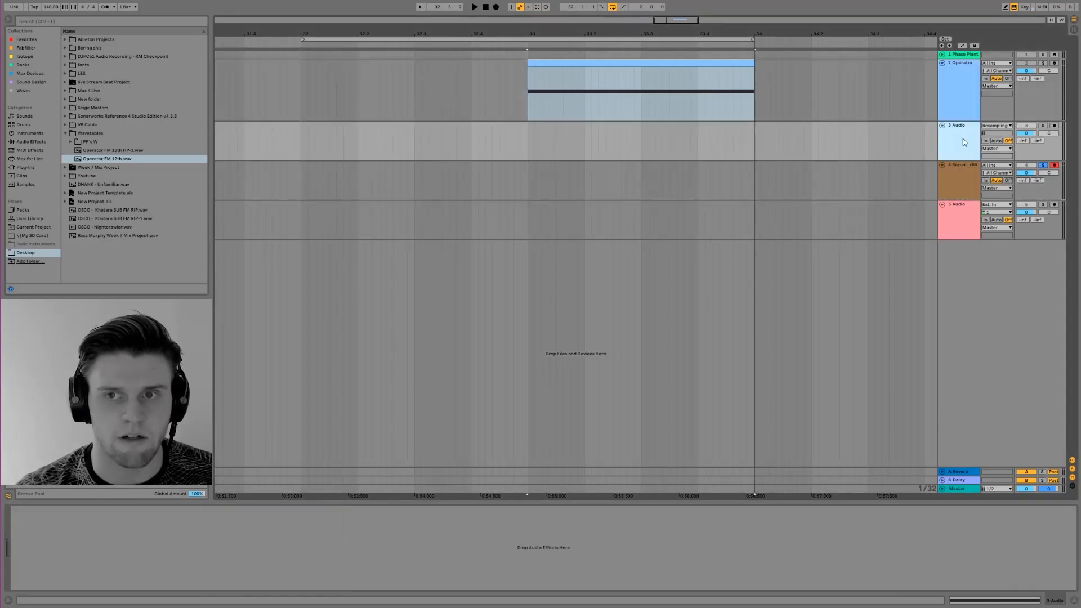
pyautogui.click(102, 161)
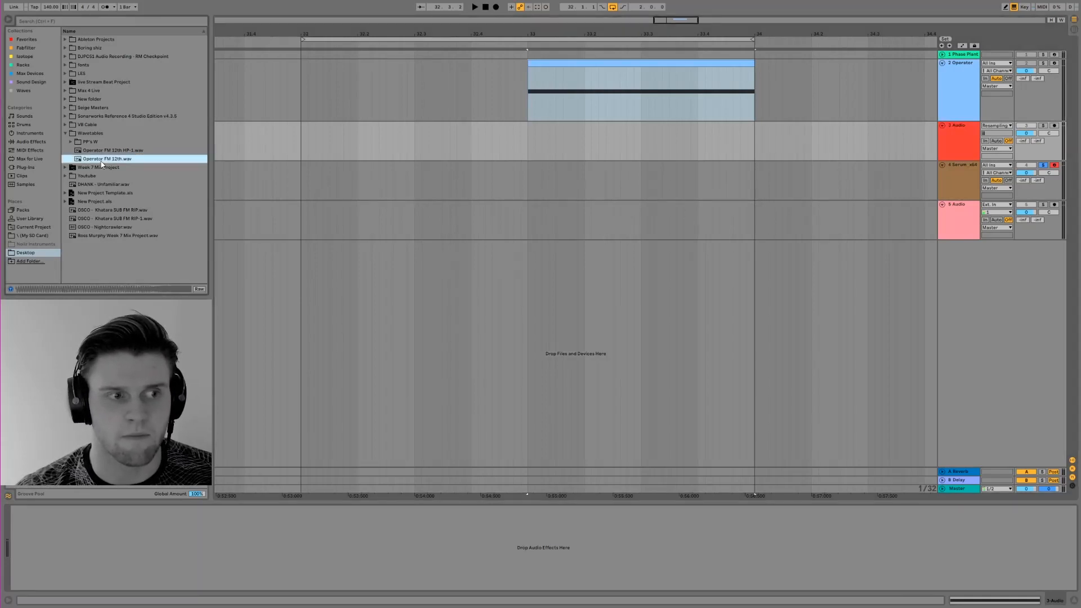
pyautogui.click(958, 56)
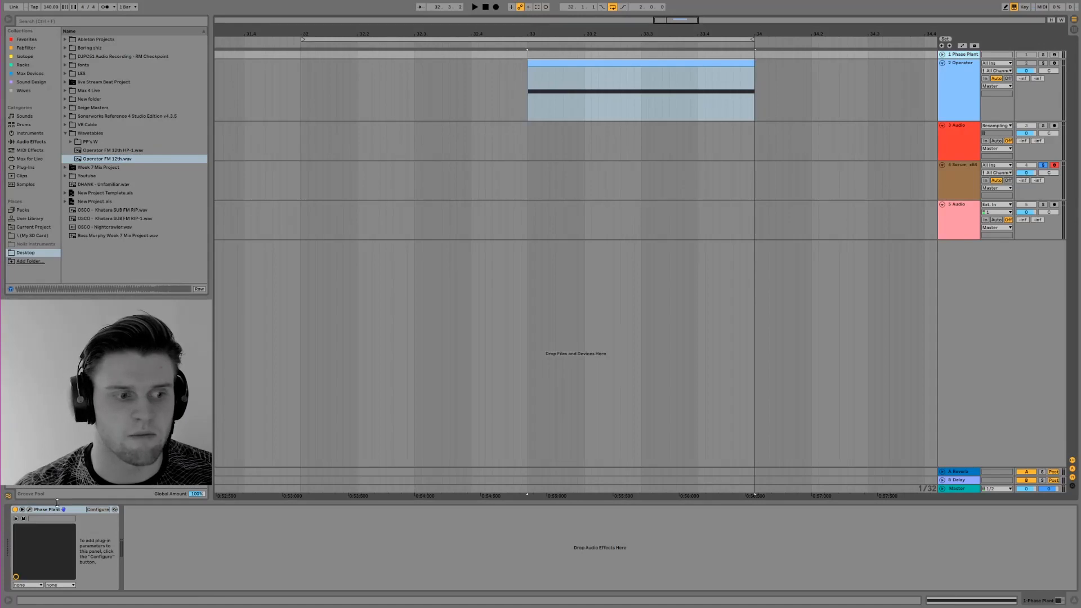
# Open the Phase Plant window, remove the existing generator group and add a new group with a default Wavetable generator.
pyautogui.click(29, 510)
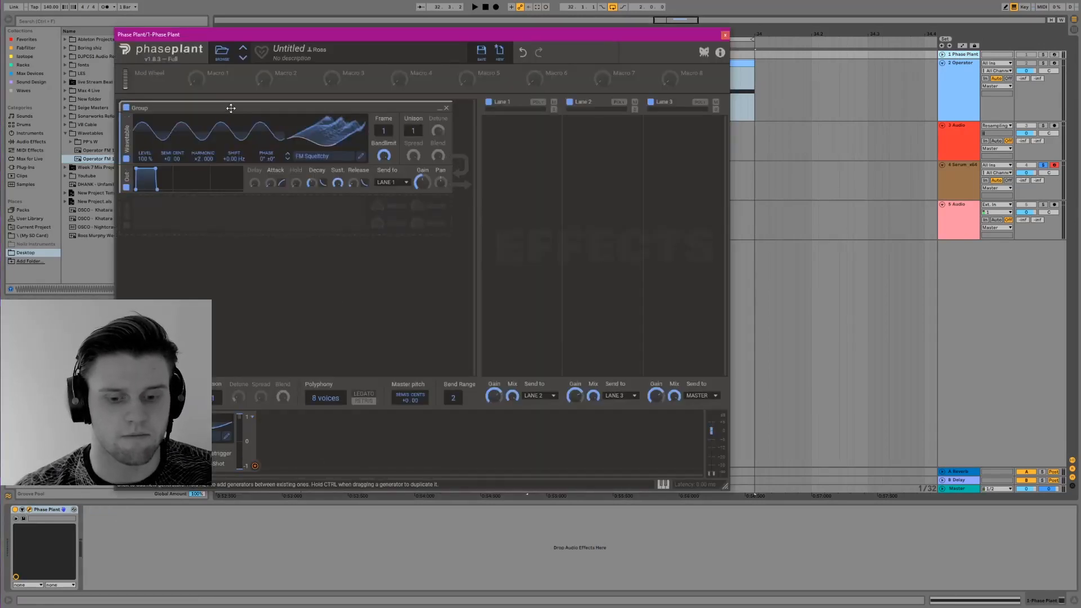
pyautogui.click(446, 108)
pyautogui.click(454, 130)
pyautogui.click(491, 161)
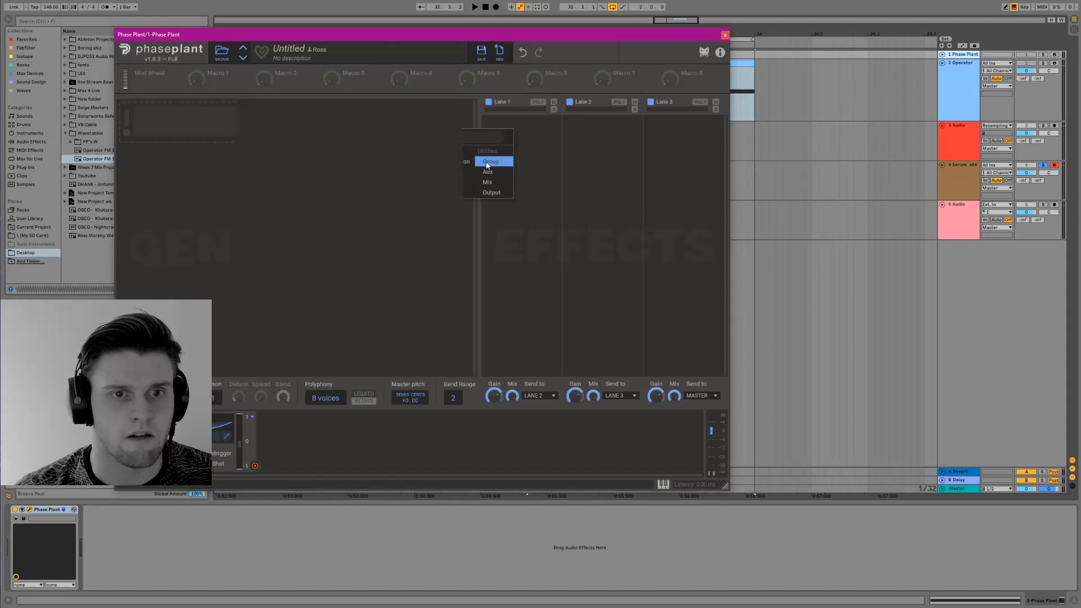
pyautogui.click(251, 167)
pyautogui.click(260, 227)
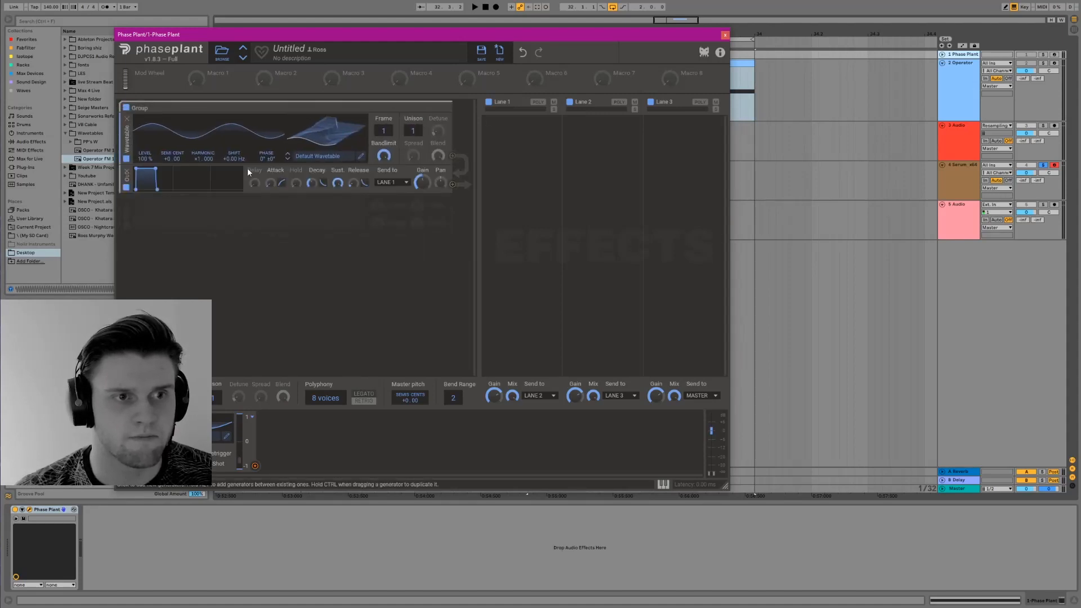
# Open the generator's wavetable for editing and start creating a wavetable from the sample Operator FM 12th in the Wavetables folder.
pyautogui.click(361, 156)
pyautogui.moveTo(586, 34); pyautogui.dragTo(878, 33)
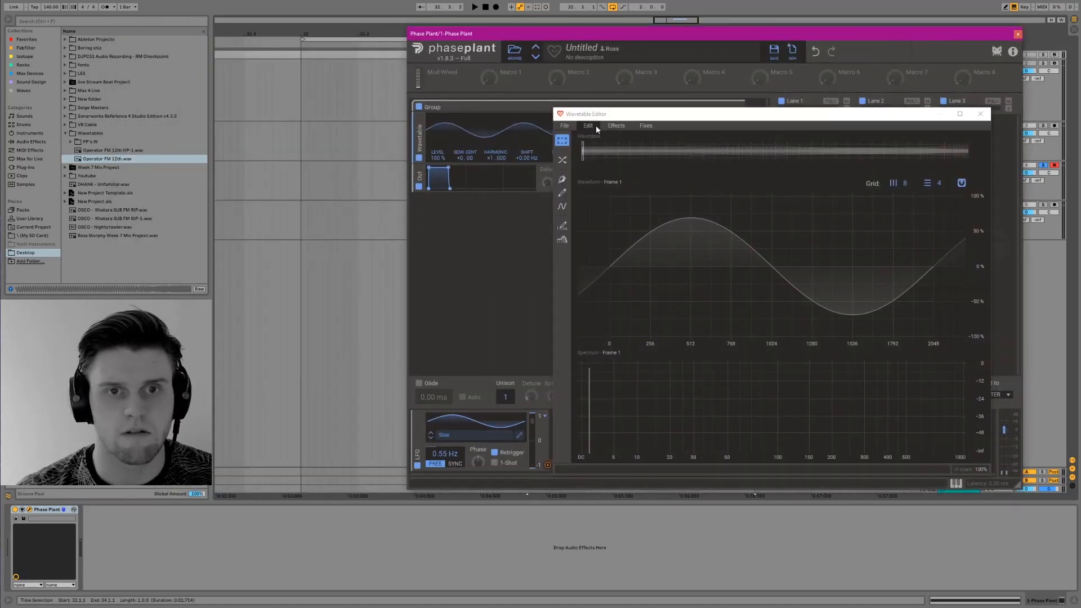
pyautogui.click(572, 126)
pyautogui.click(564, 125)
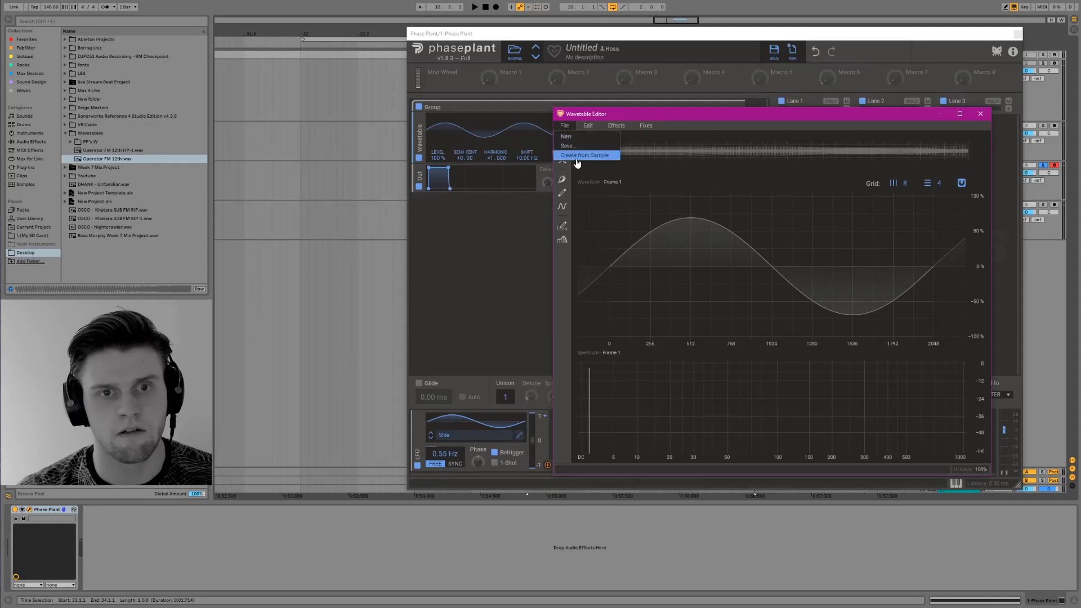
pyautogui.click(575, 158)
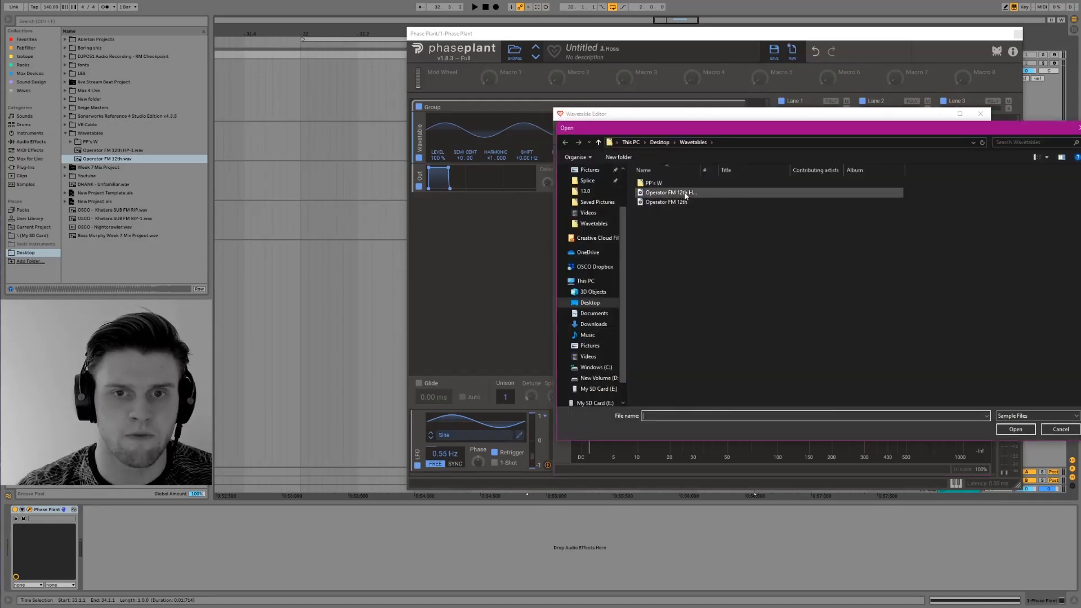
pyautogui.click(673, 202)
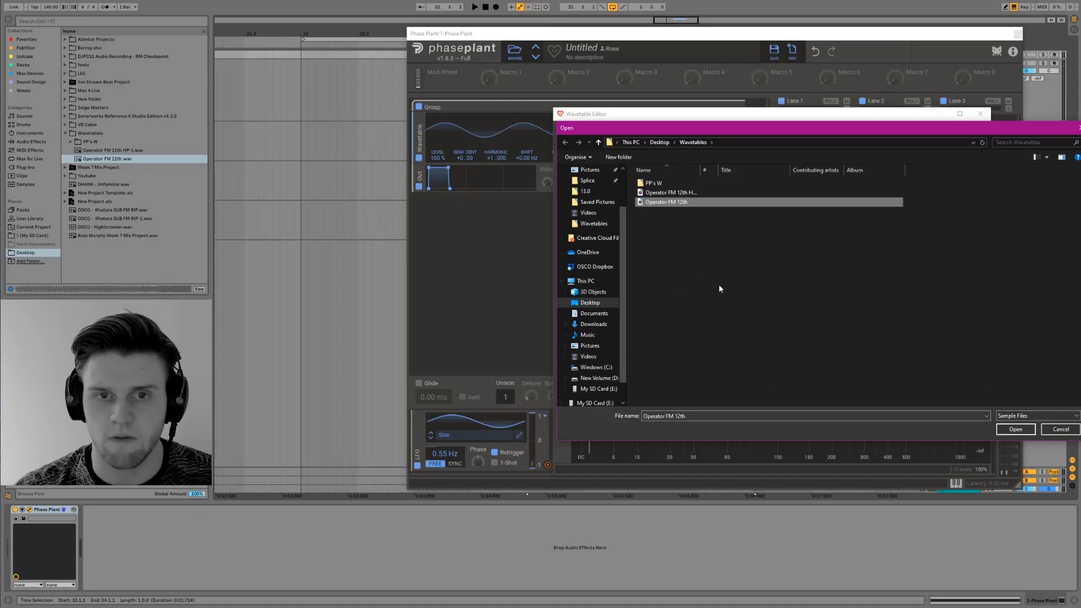
pyautogui.click(1017, 428)
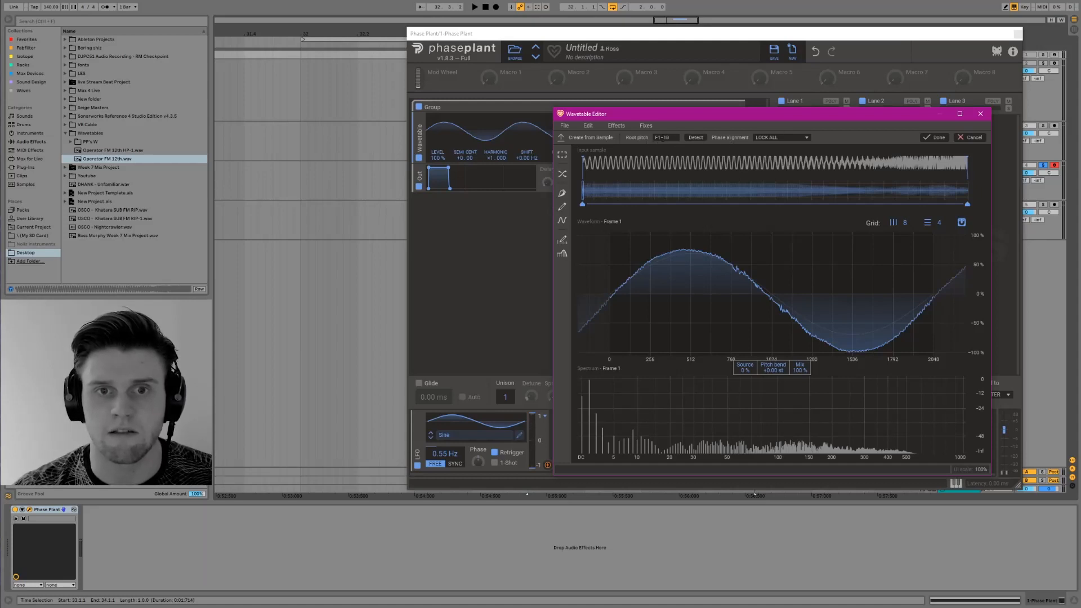
# Set the imported sample's root pitch to F0.
pyautogui.click(659, 137)
pyautogui.moveTo(673, 140); pyautogui.dragTo(647, 141)
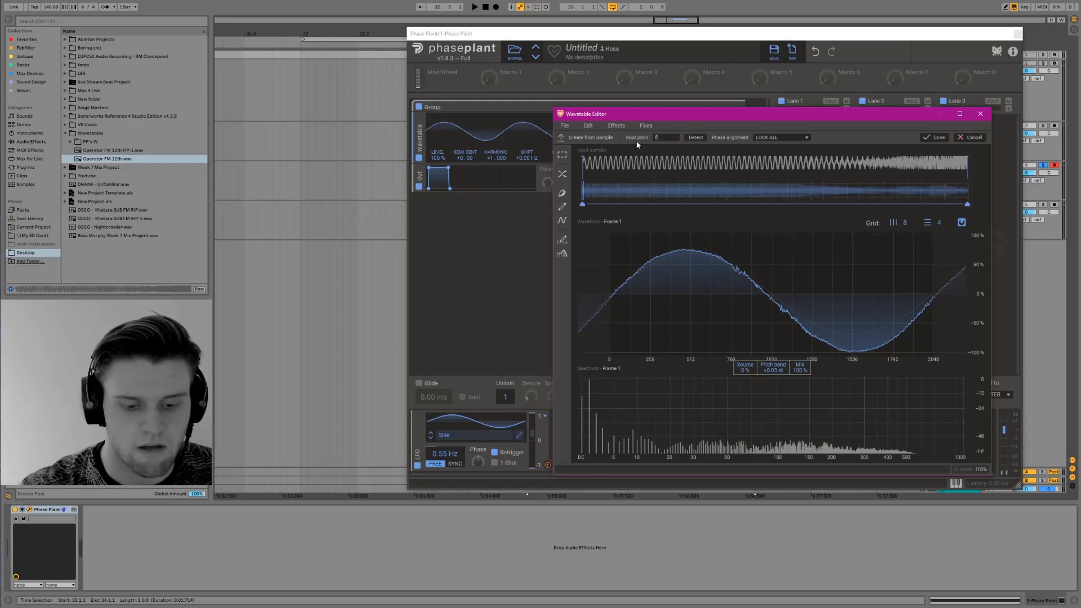
pyautogui.write('f0')
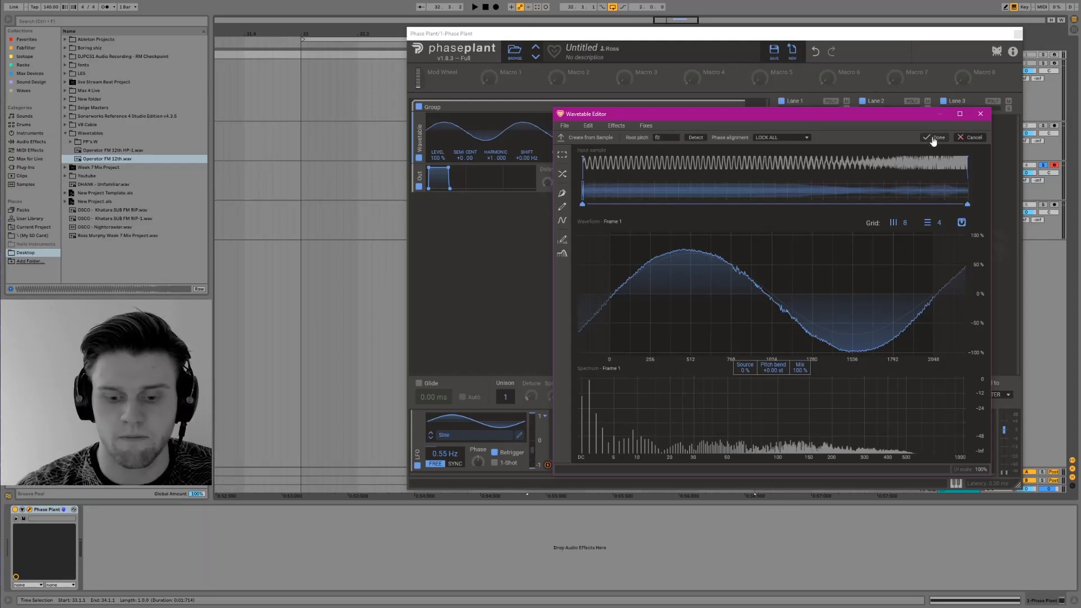
pyautogui.press('Return')
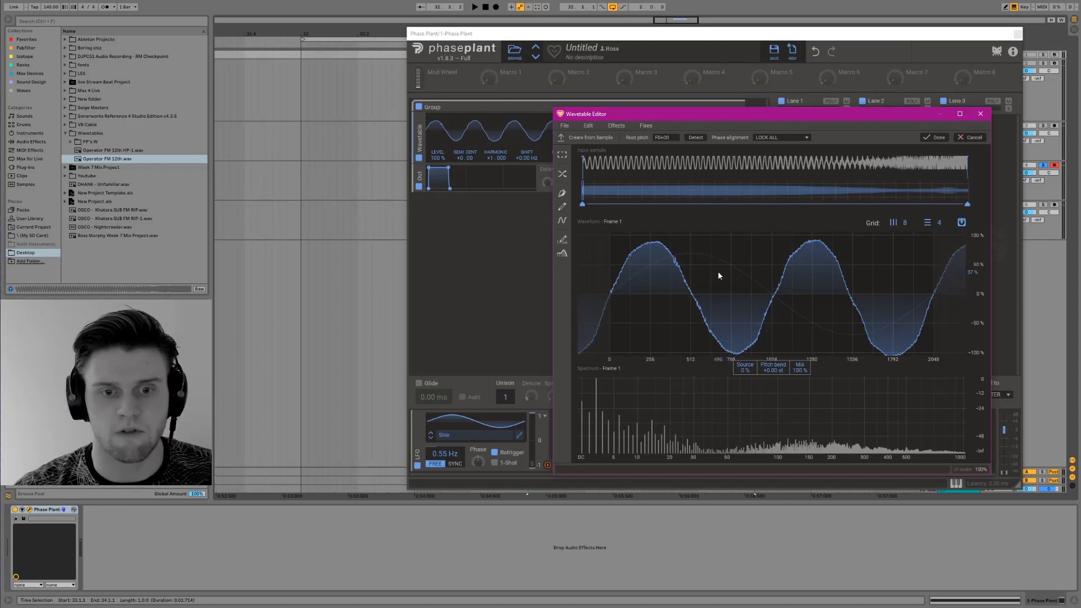
# Arm the Phase Plant track, audition the new wavetable by sweeping its frame position and accept the sample conversion.
pyautogui.moveTo(698, 116); pyautogui.dragTo(629, 250)
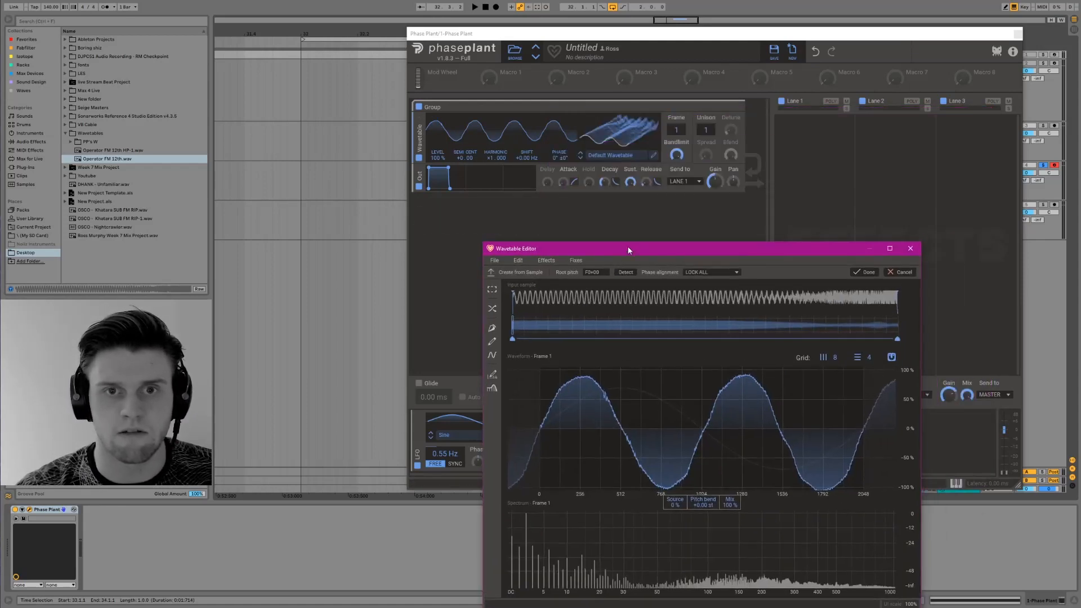
pyautogui.click(1057, 55)
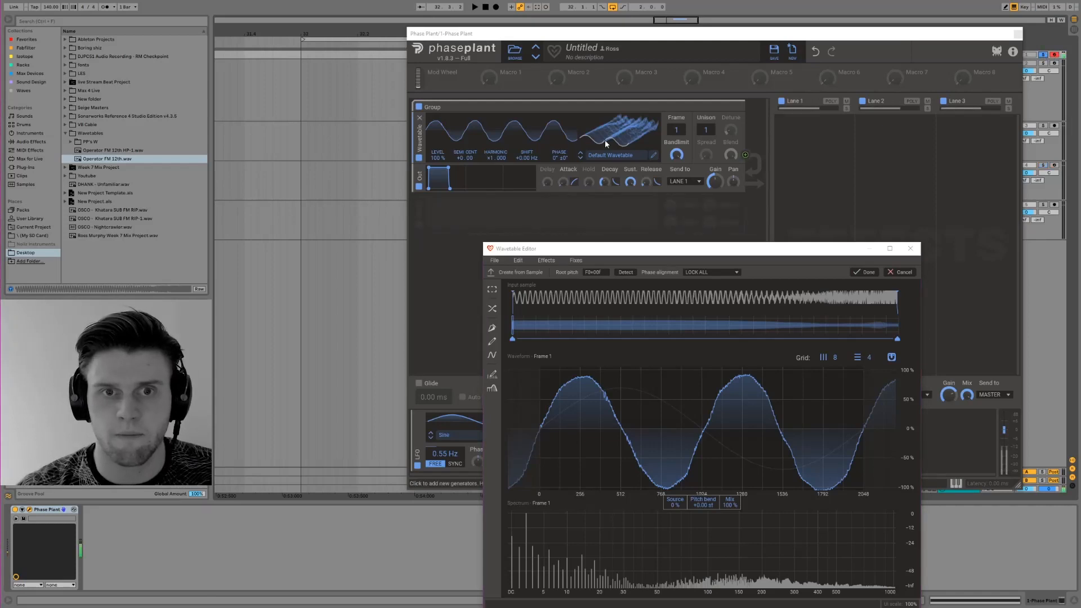
pyautogui.moveTo(605, 140); pyautogui.dragTo(604, 107)
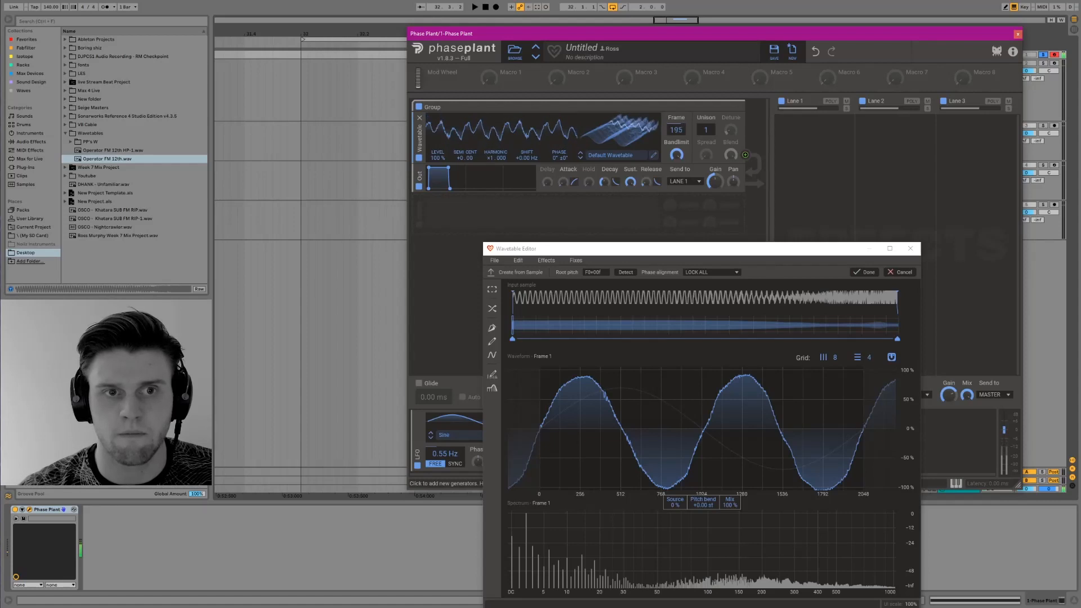
pyautogui.click(861, 272)
pyautogui.moveTo(820, 254); pyautogui.dragTo(827, 107)
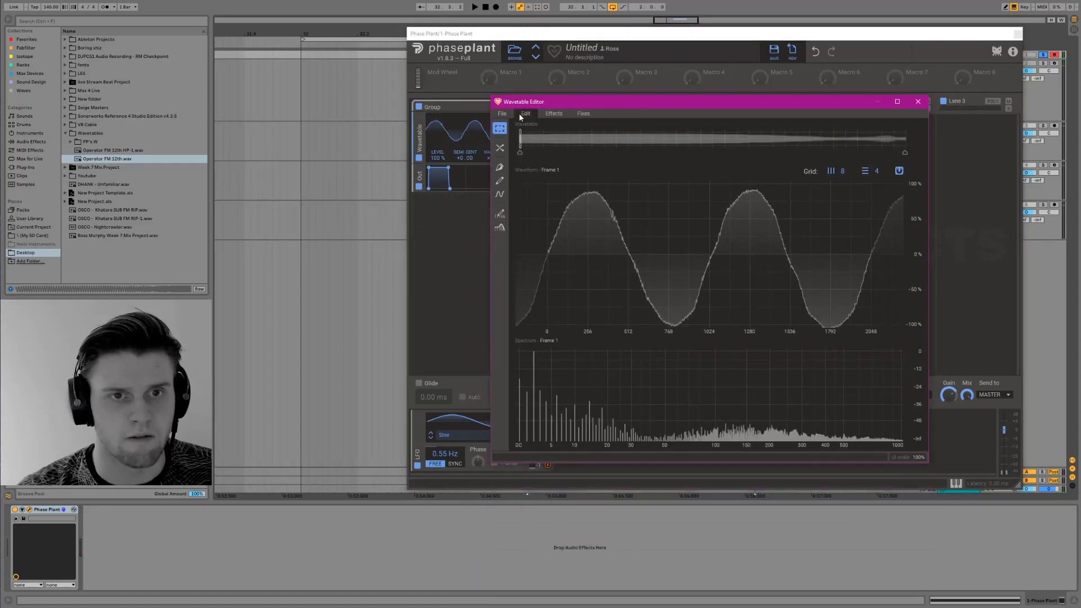
# Inspect the waveforms between frames 1 and 256 and normalize the wavetable.
pyautogui.click(554, 113)
pyautogui.click(588, 114)
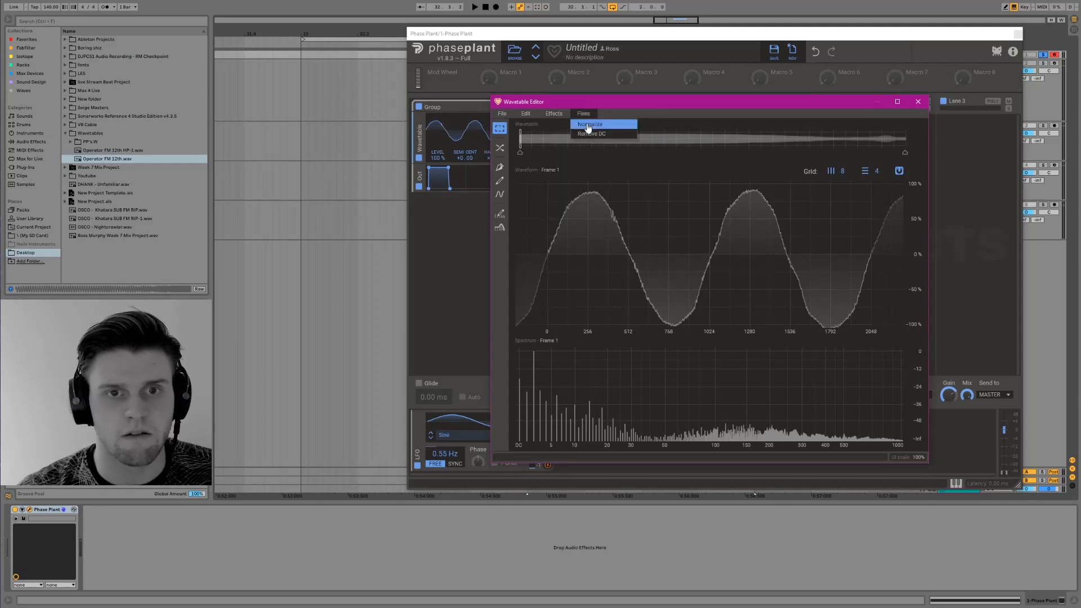
pyautogui.click(527, 164)
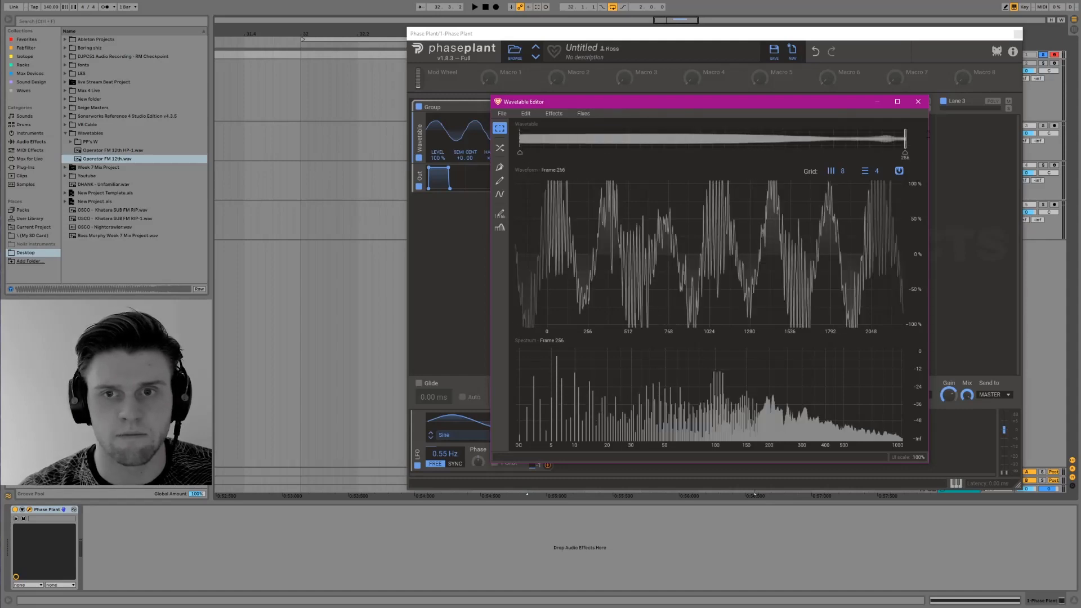
pyautogui.moveTo(819, 139); pyautogui.dragTo(519, 141)
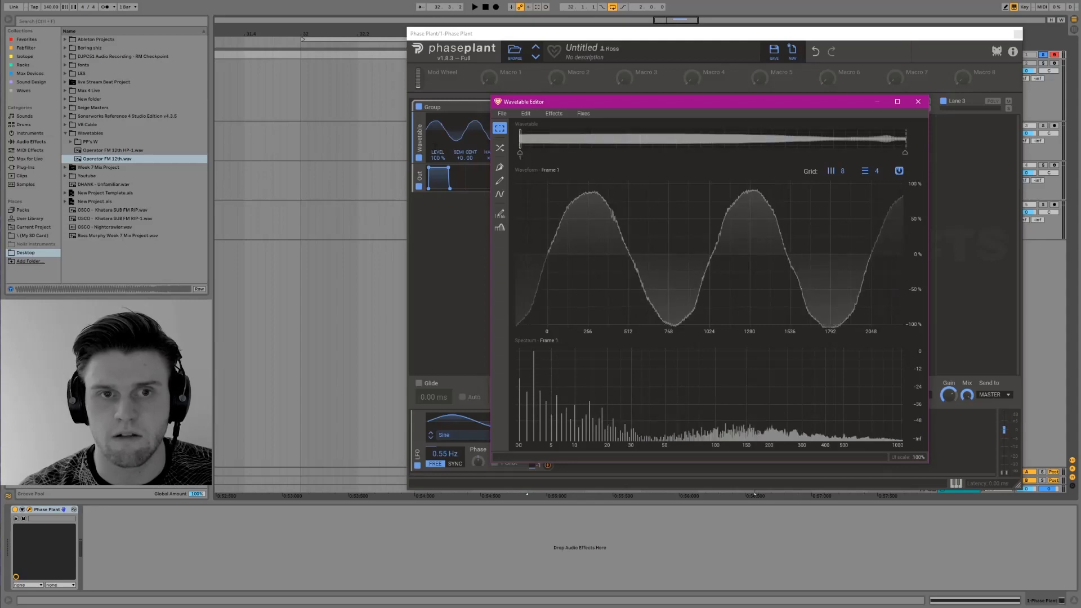
pyautogui.click(557, 114)
pyautogui.click(562, 123)
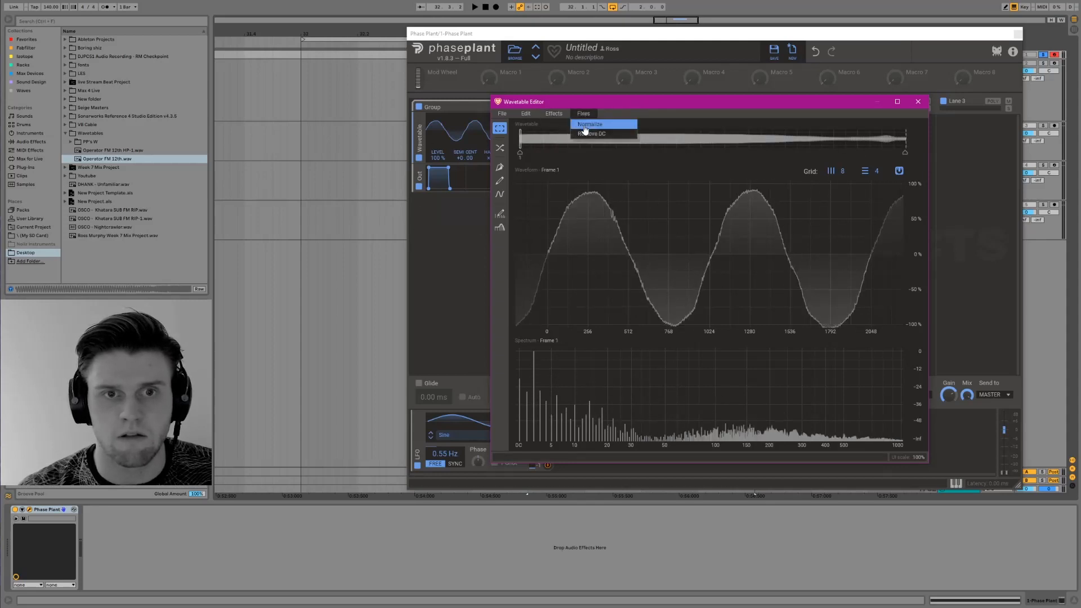
pyautogui.click(586, 126)
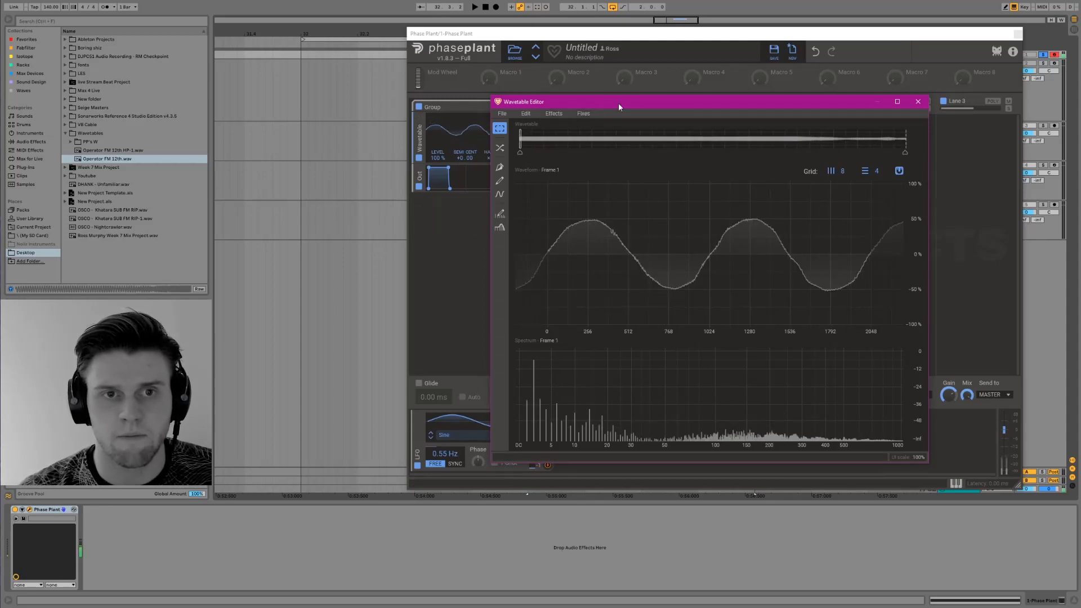
# Audition the normalized wavetable by sweeping the generator's frame position and return it to frame 1.
pyautogui.moveTo(618, 102); pyautogui.dragTo(660, 212)
pyautogui.click(619, 138)
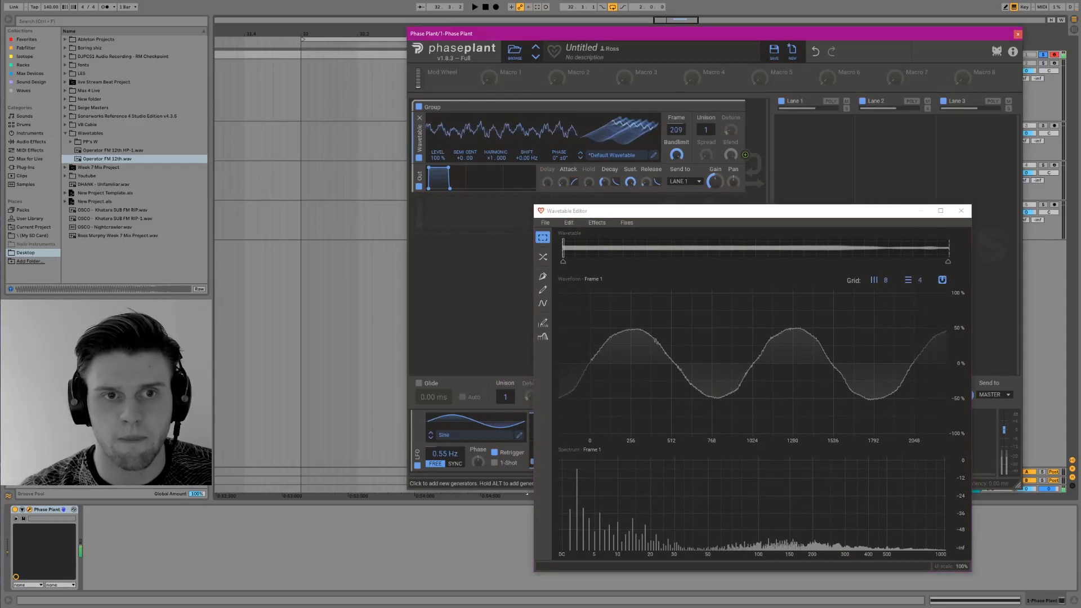
pyautogui.moveTo(619, 138); pyautogui.dragTo(619, 163)
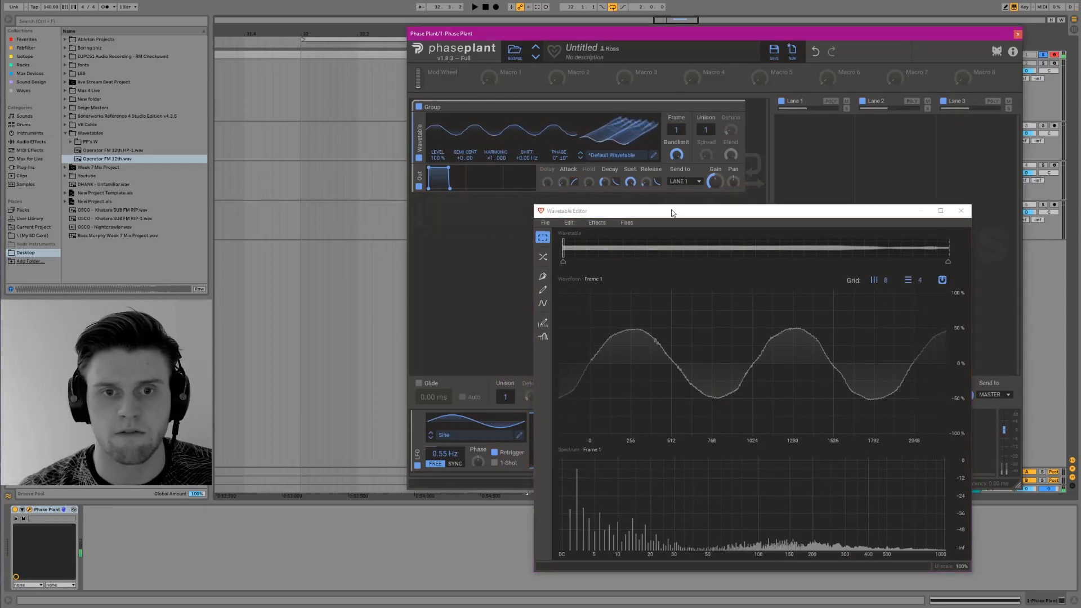
pyautogui.moveTo(673, 211); pyautogui.dragTo(681, 58)
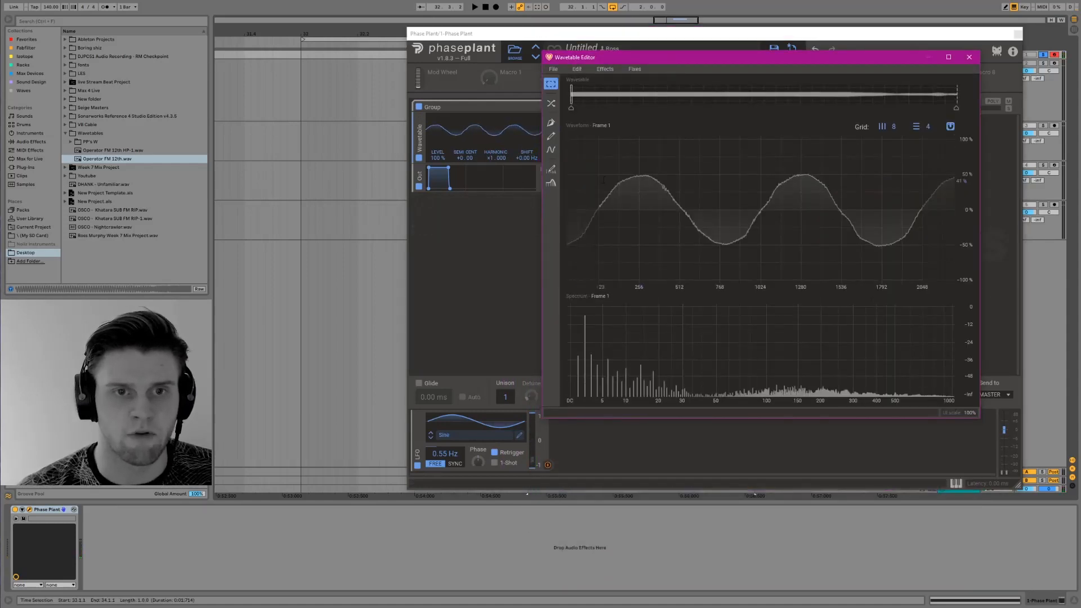
# Save the wavetable as Operator FM Table F0 in the PP's W folder.
pyautogui.click(635, 70)
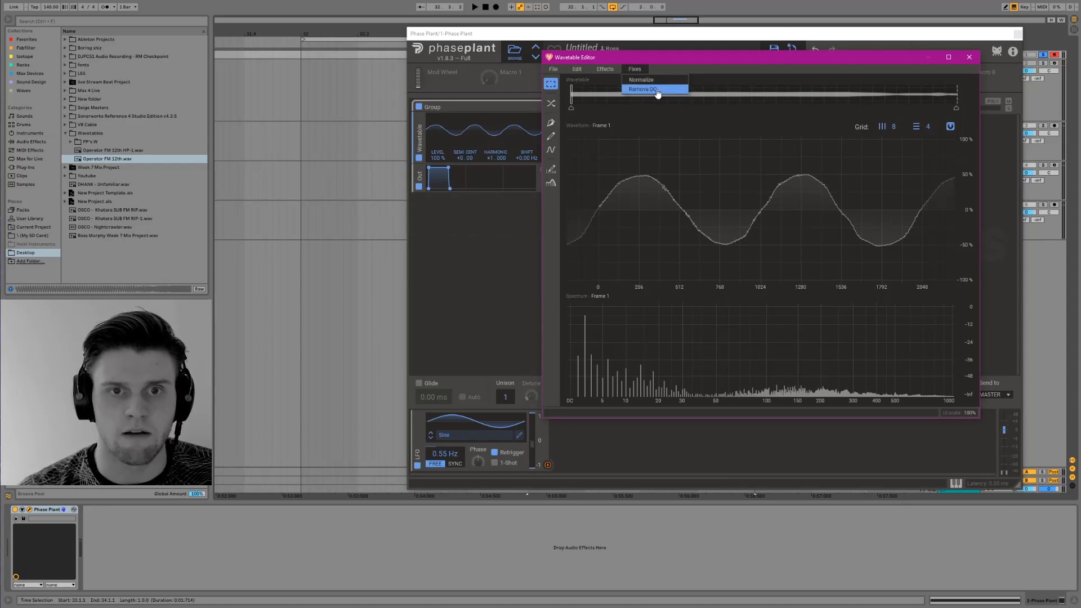
pyautogui.moveTo(604, 69)
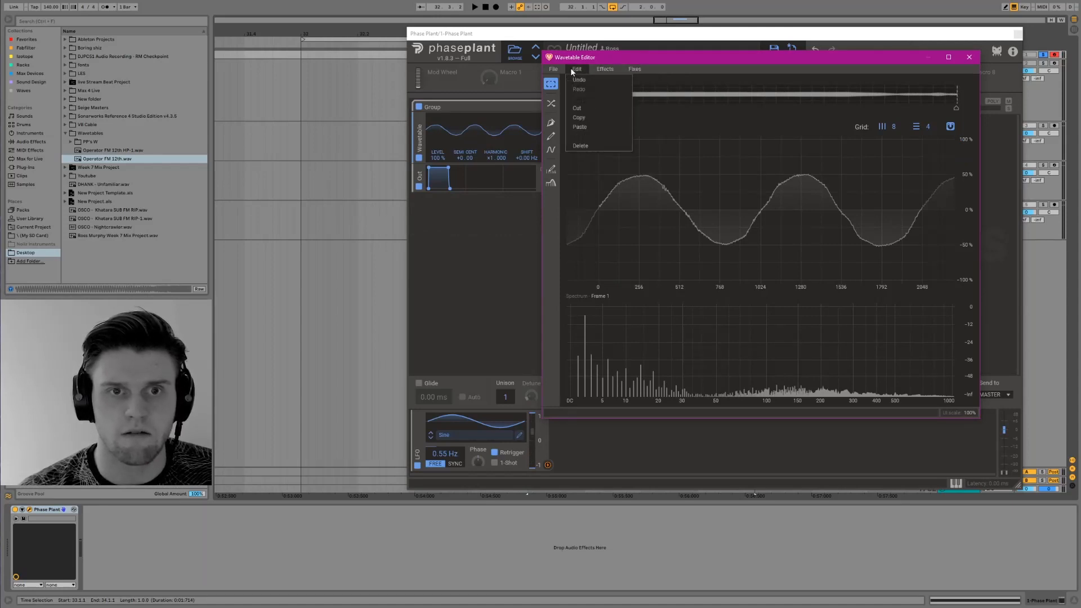
pyautogui.moveTo(563, 66)
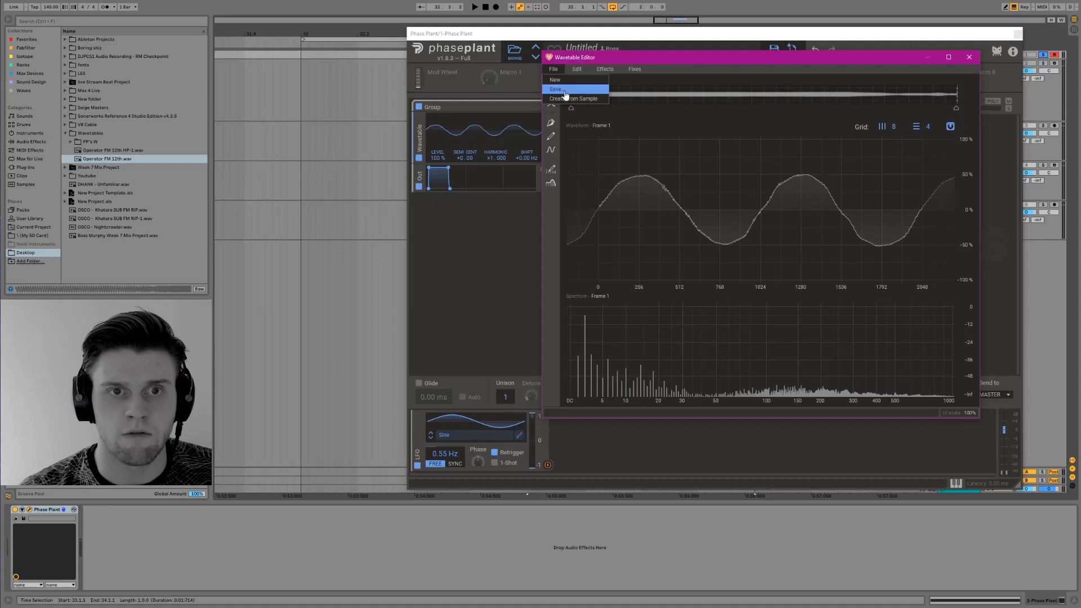
pyautogui.click(566, 94)
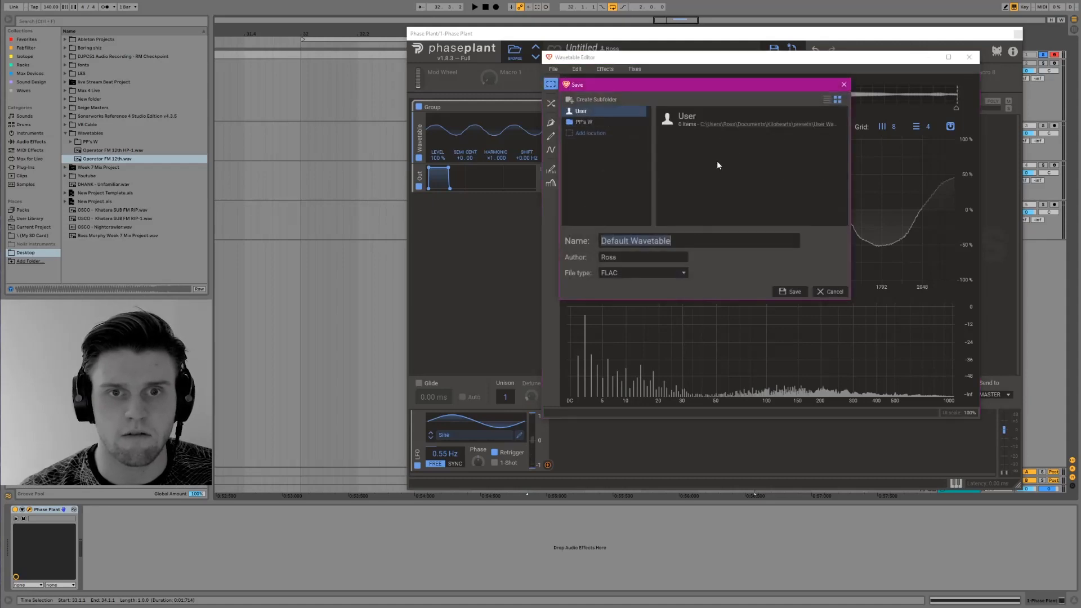
pyautogui.click(583, 122)
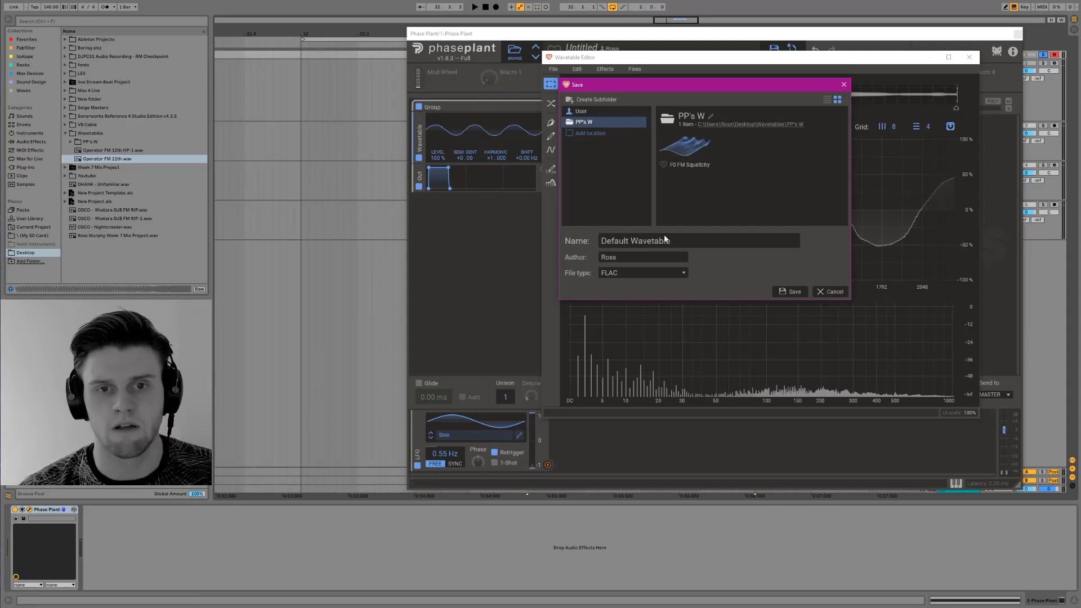
pyautogui.moveTo(678, 242); pyautogui.dragTo(543, 252)
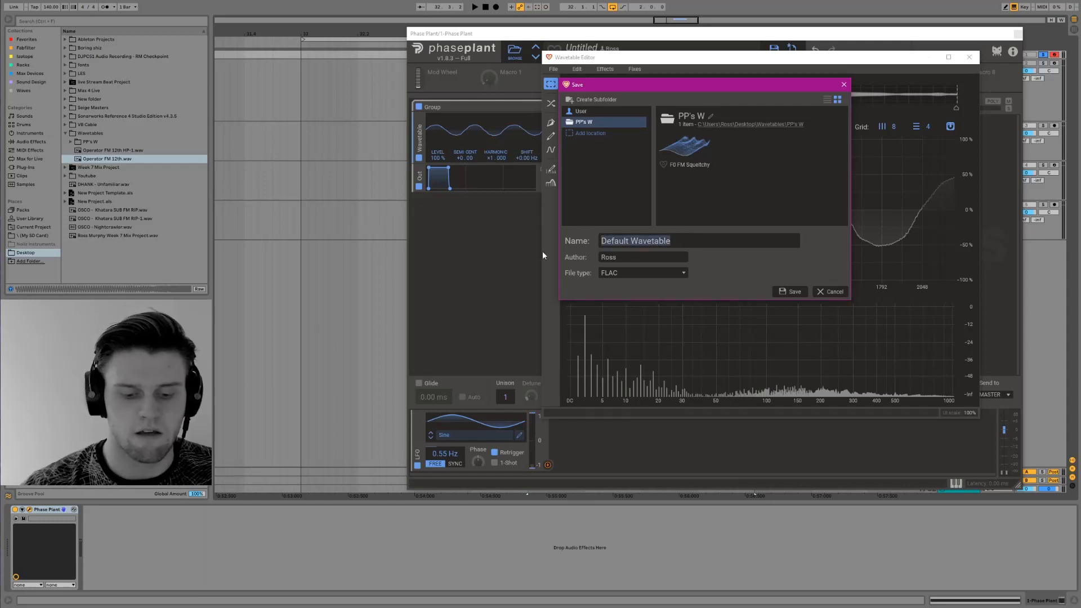
pyautogui.write('O')
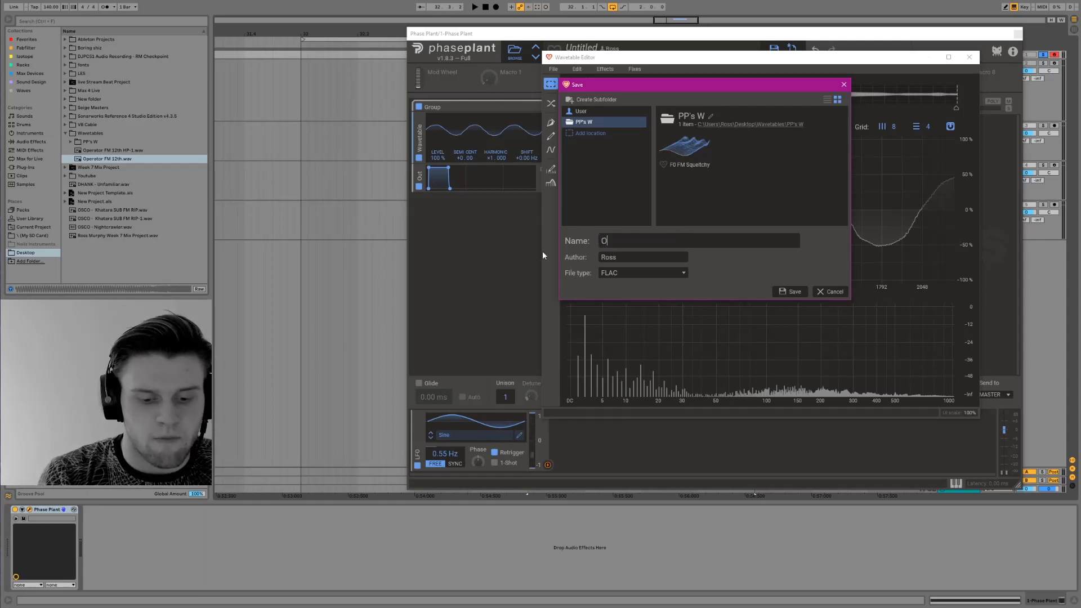
pyautogui.write('perator ')
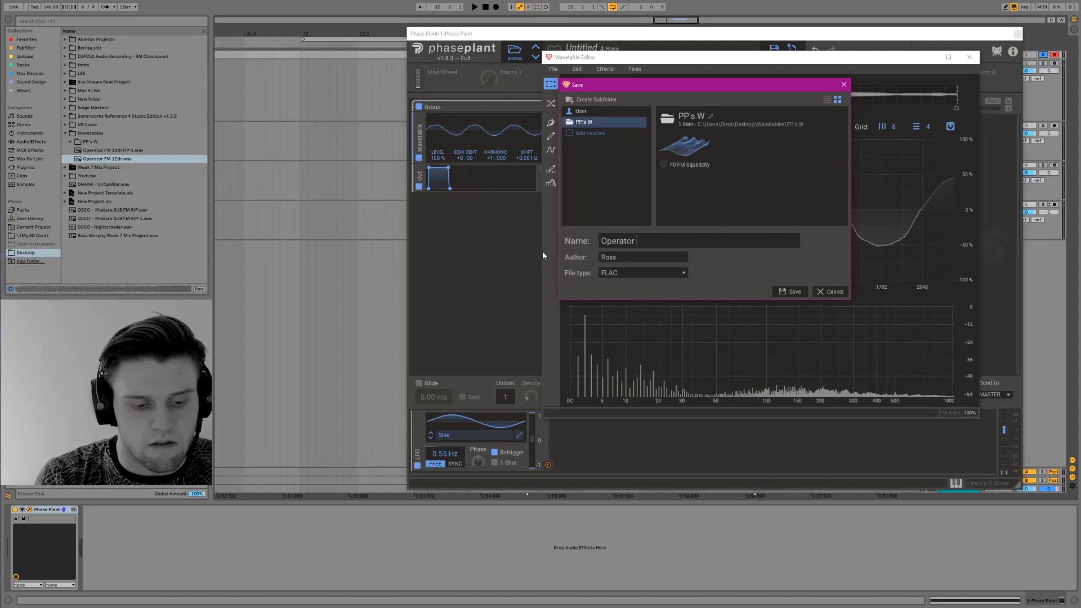
pyautogui.write('FM ')
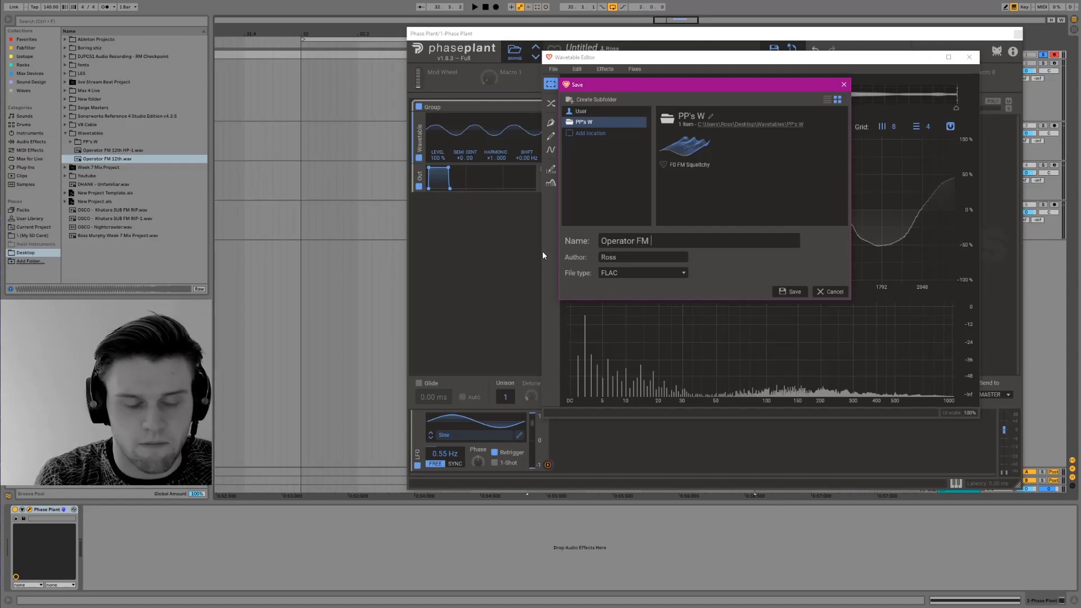
pyautogui.write('Table ')
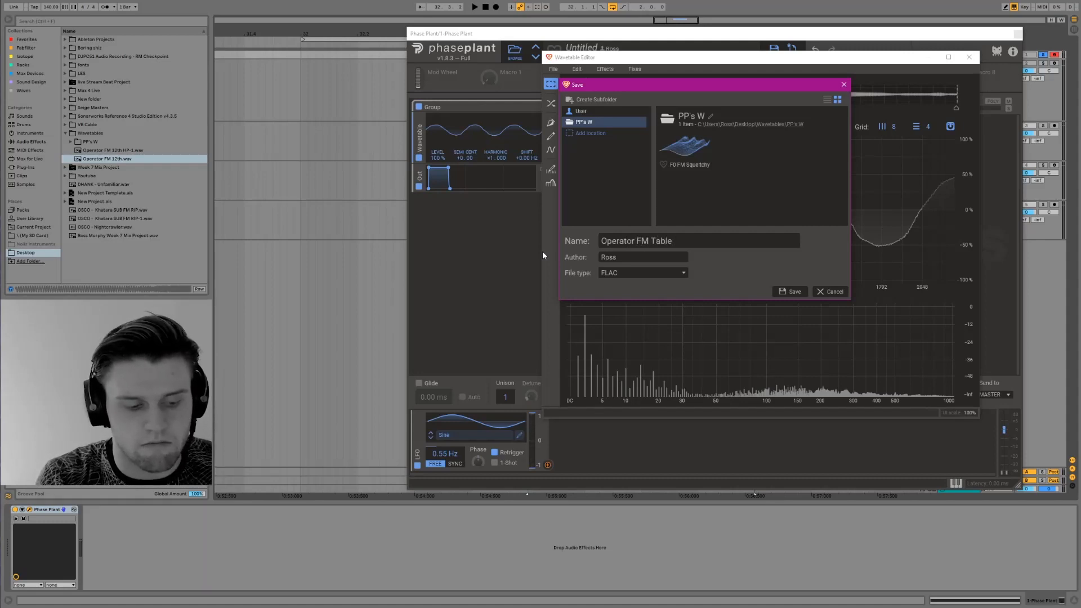
pyautogui.write('F0')
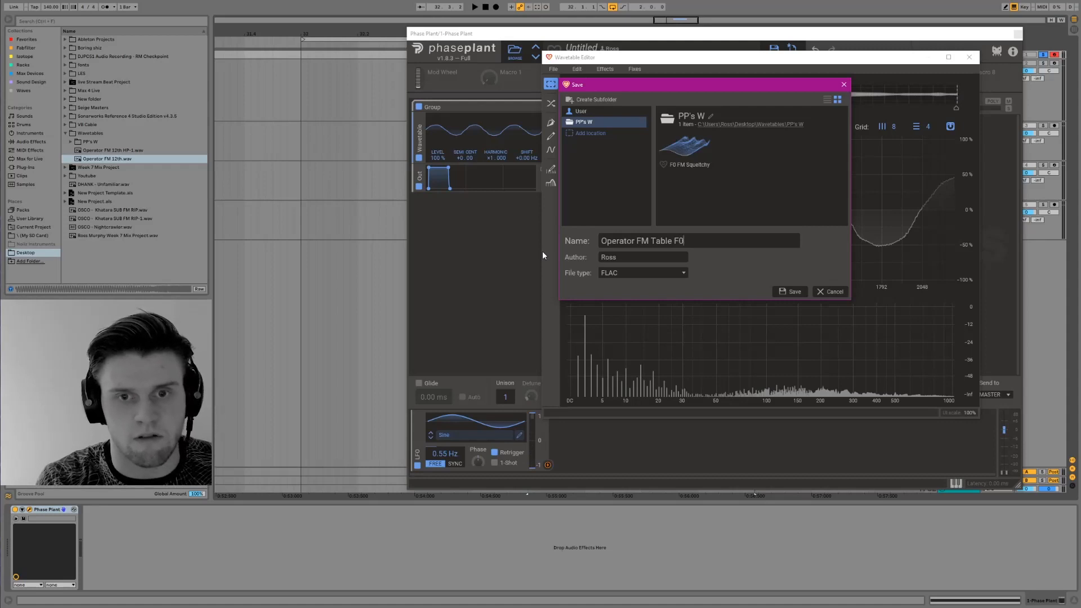
pyautogui.press('Return')
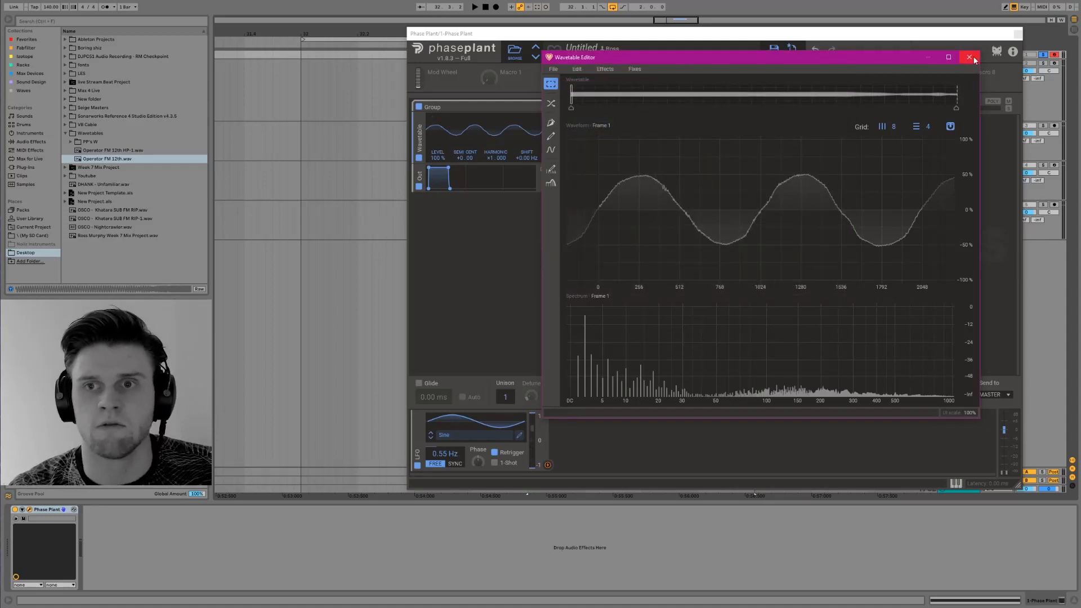
# Expand the PP's W folder in the browser, close Phase Plant's windows and select F0 FM Squelchy.wav.
pyautogui.click(70, 142)
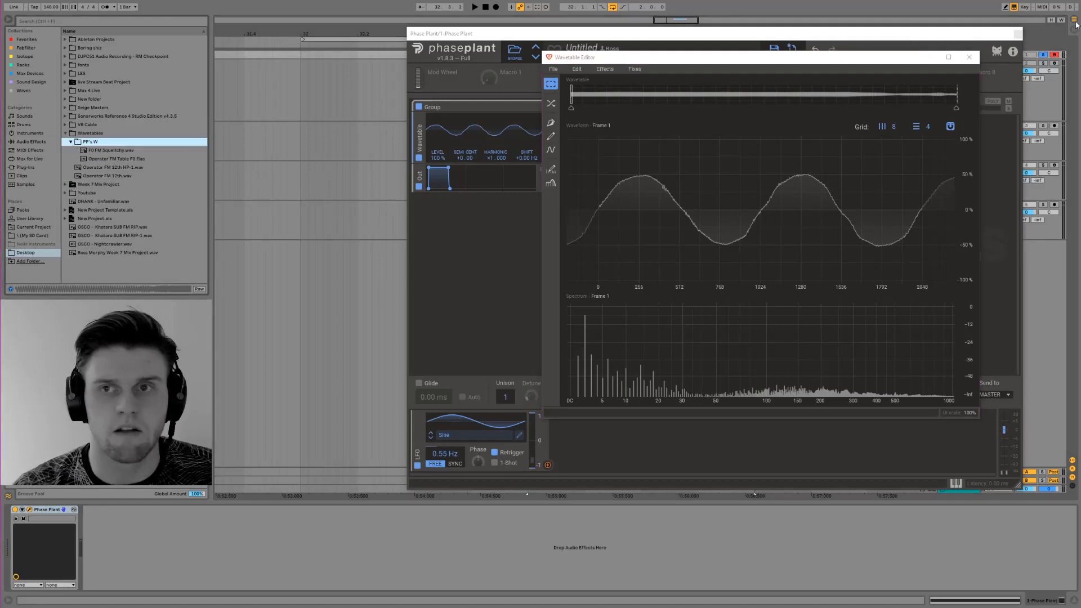
pyautogui.click(969, 57)
pyautogui.click(1017, 34)
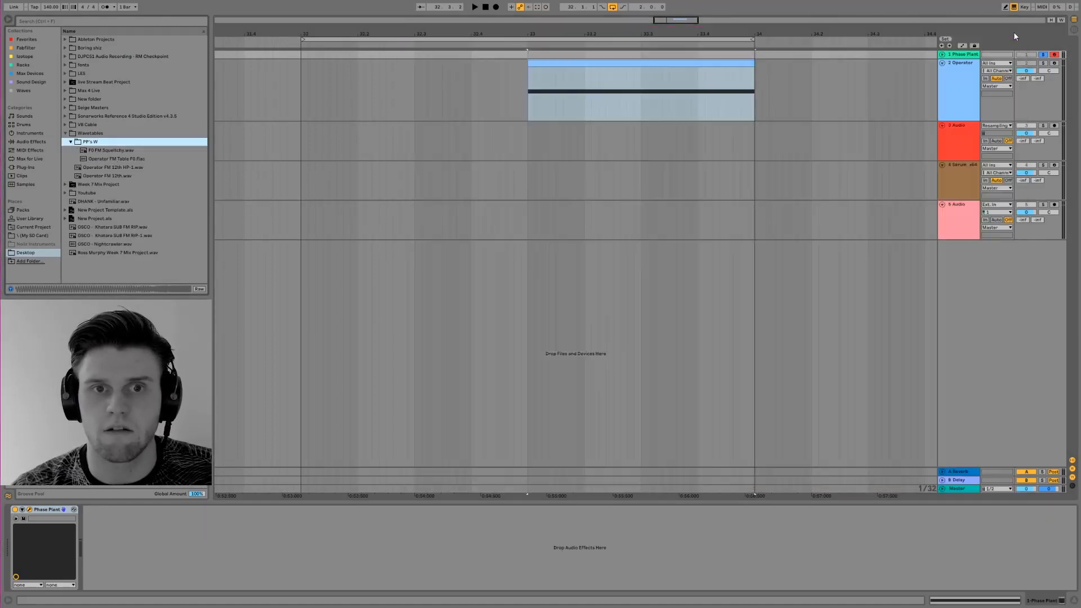
pyautogui.click(119, 151)
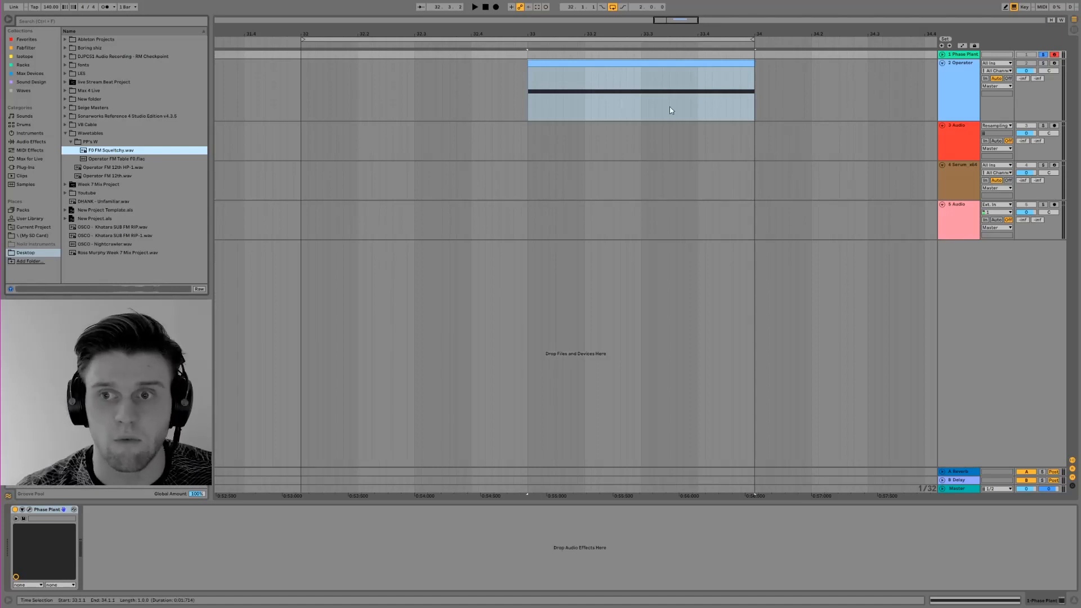
# Insert a MIDI track below the Serum track and load Serum_x64 onto it from the Sound Design collection.
pyautogui.click(970, 166)
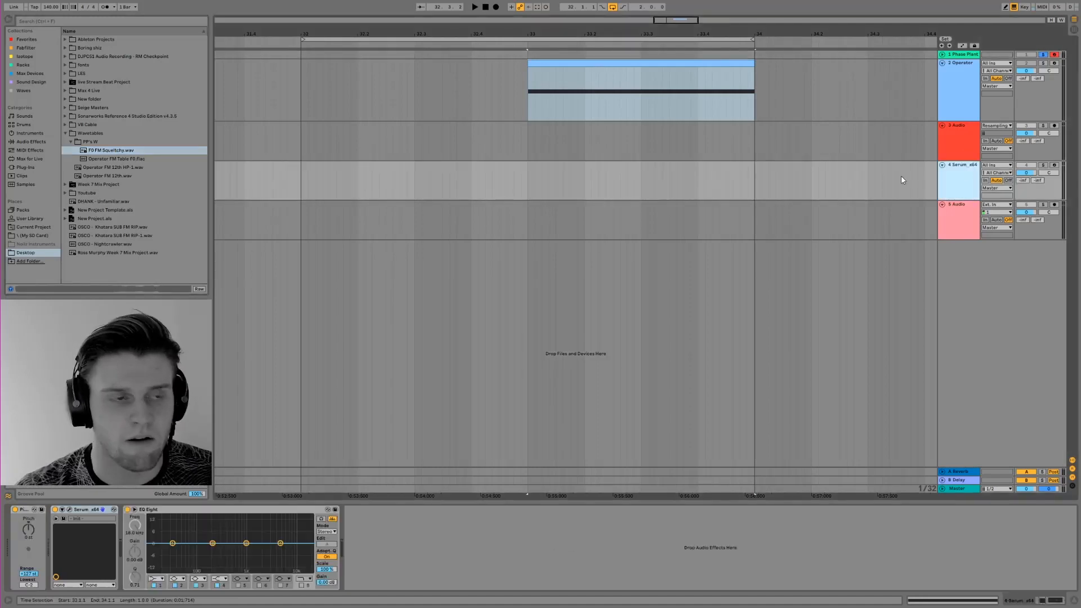
pyautogui.hotkey('ctrl', 'shift', 't')
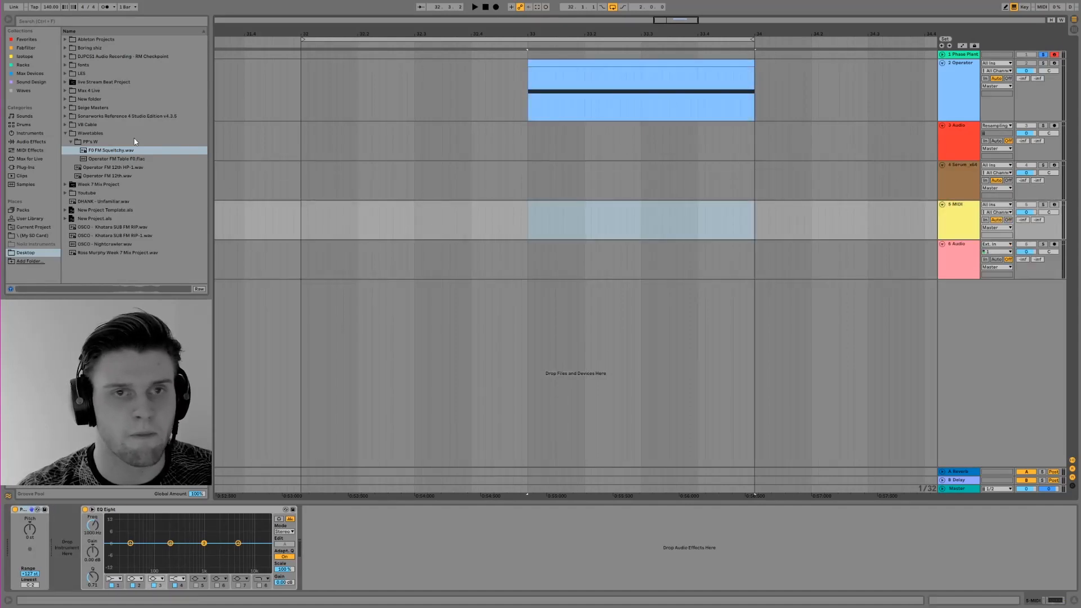
pyautogui.click(23, 135)
pyautogui.click(31, 167)
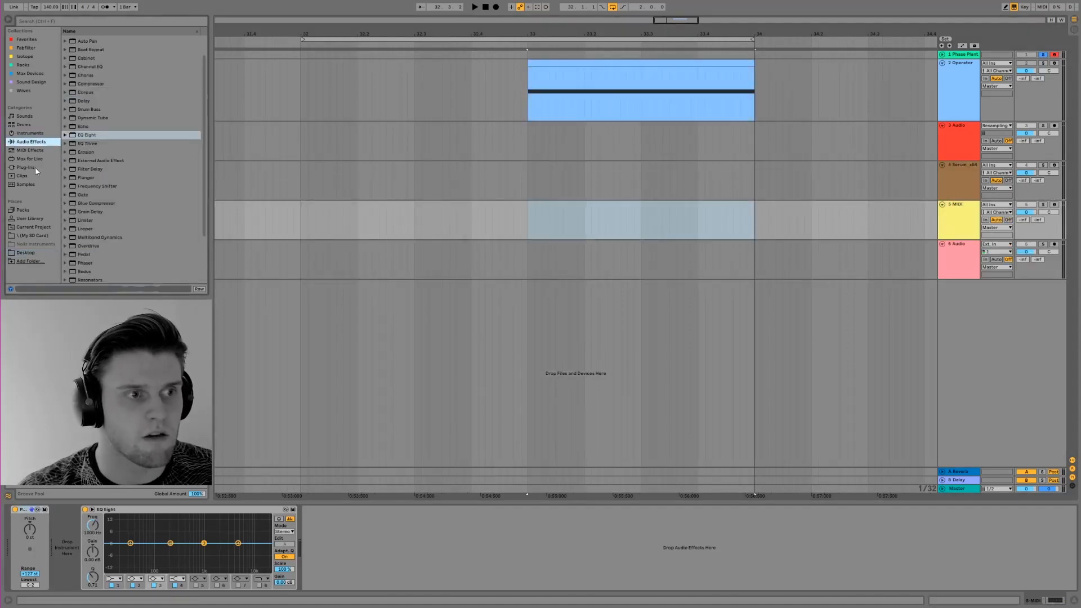
pyautogui.scroll(15, 119, 194)
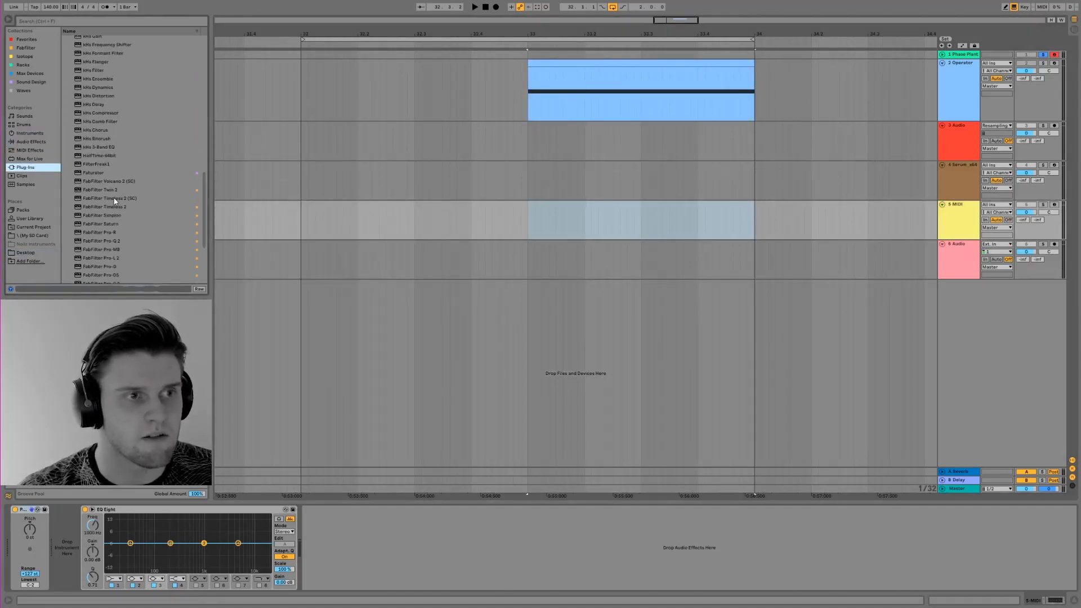
pyautogui.scroll(10, 109, 202)
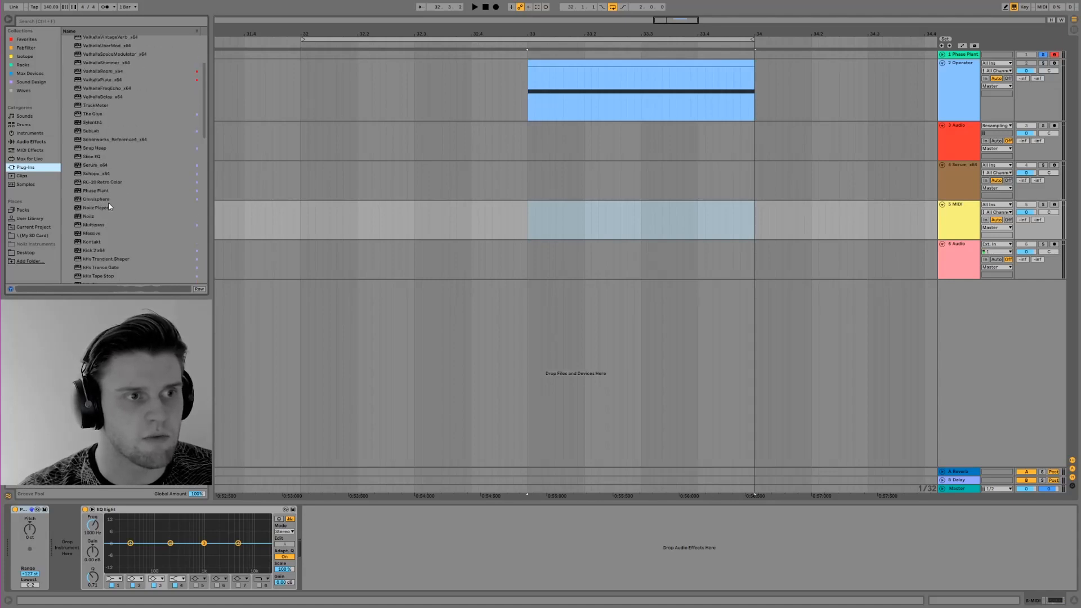
pyautogui.click(41, 80)
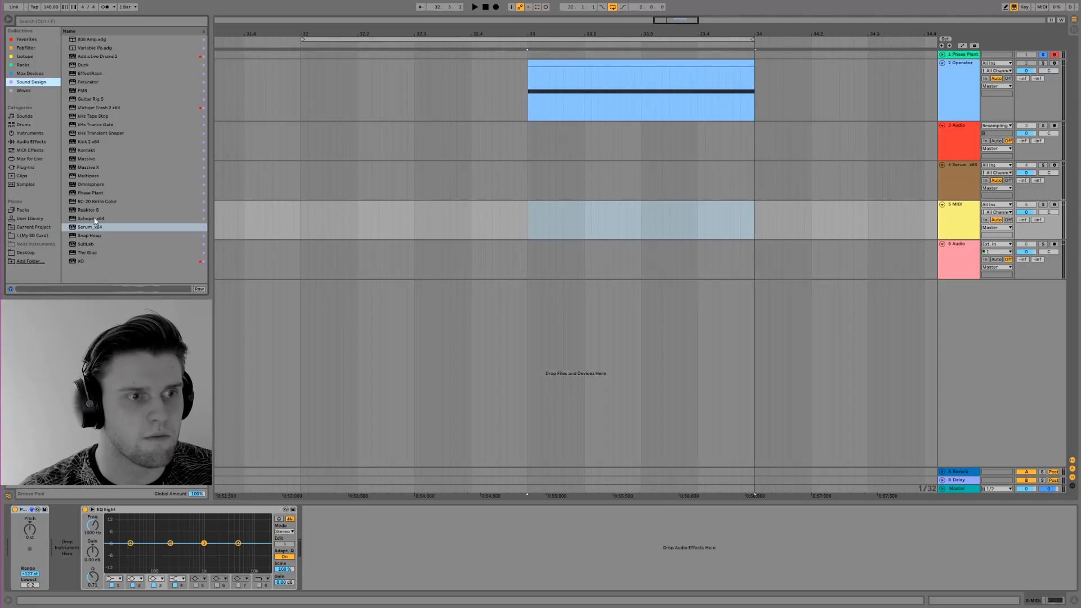
pyautogui.moveTo(86, 228); pyautogui.dragTo(822, 226)
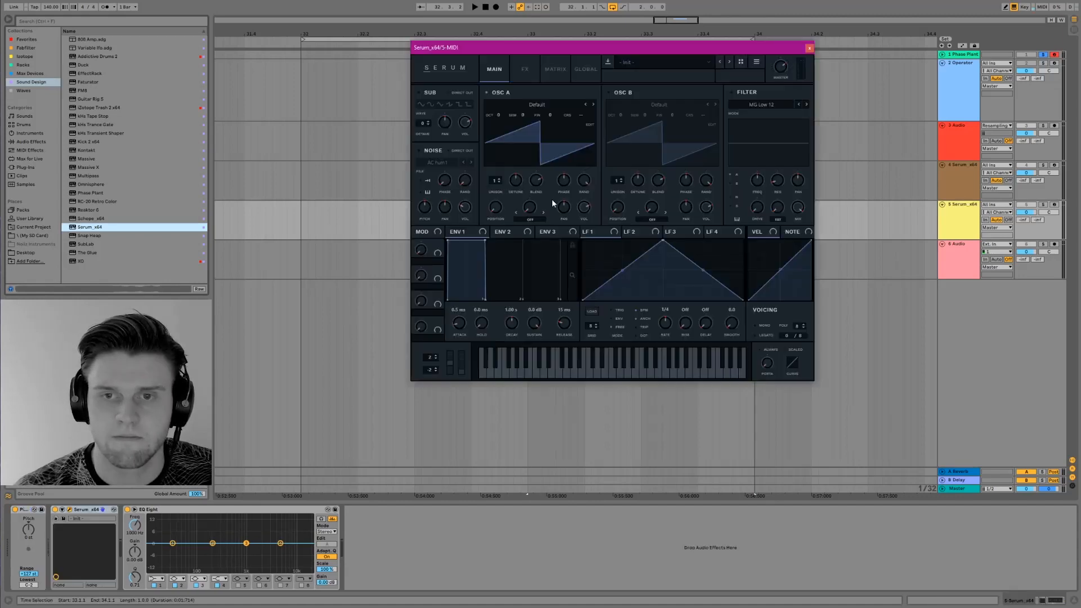
# Open the earlier track's Serum and arrange both Serum windows so they can be viewed together.
pyautogui.click(964, 171)
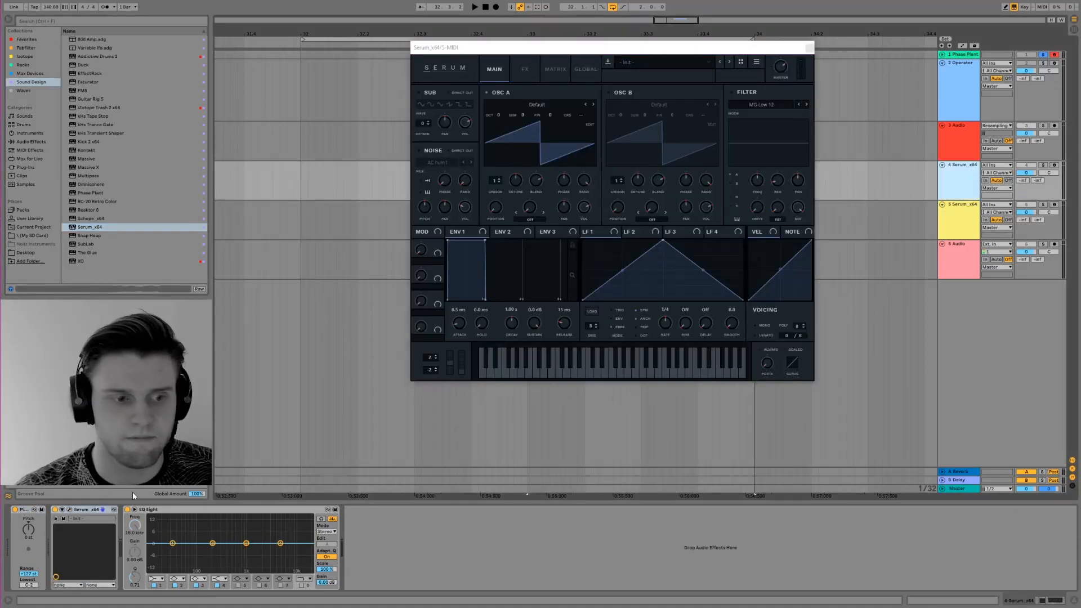
pyautogui.click(67, 510)
pyautogui.moveTo(620, 63); pyautogui.dragTo(728, 75)
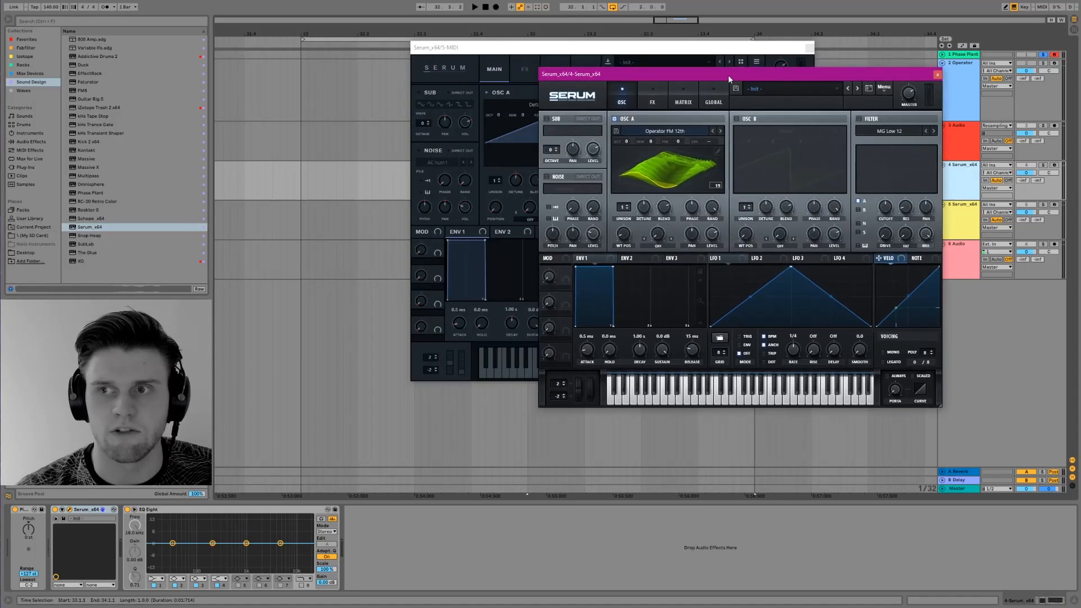
pyautogui.click(633, 50)
pyautogui.moveTo(634, 49); pyautogui.dragTo(528, 67)
# Set the import split in the new Serum's Oscillator A table editor to 2048 samples.
pyautogui.click(23, 235)
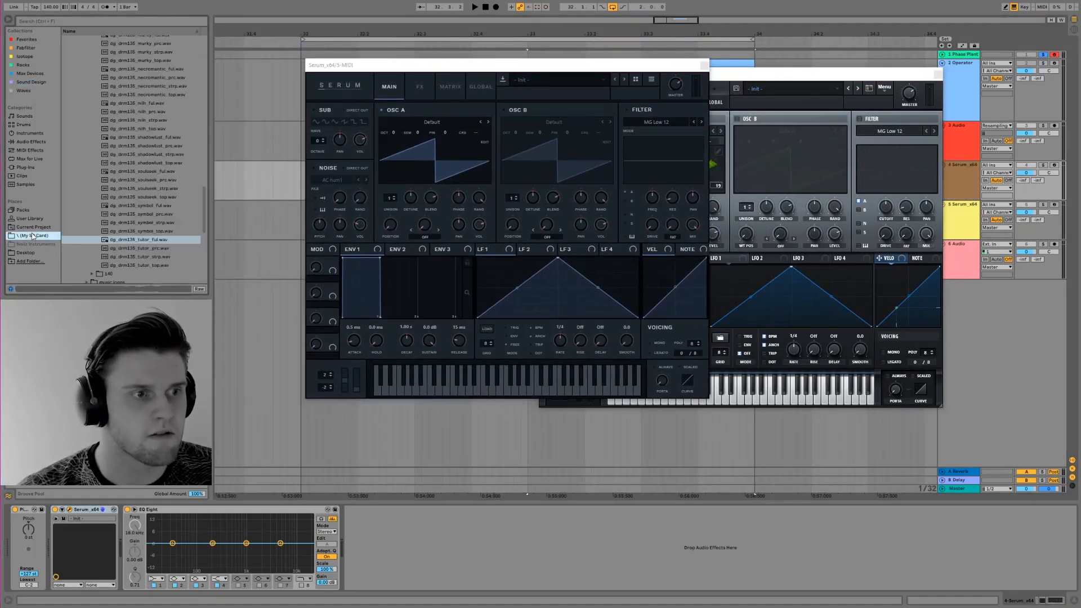
pyautogui.click(484, 142)
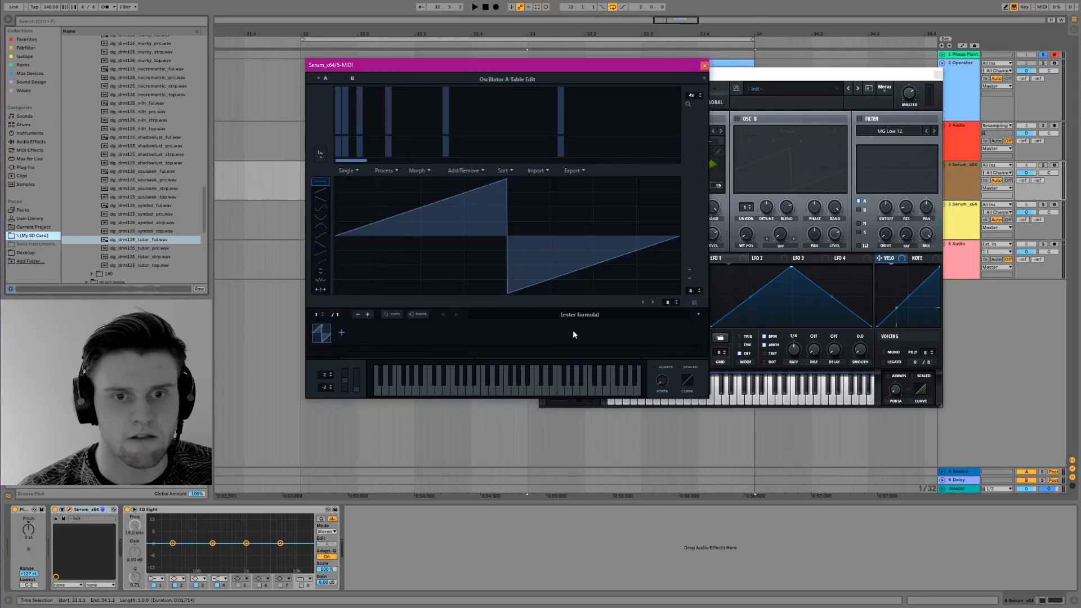
pyautogui.click(579, 314)
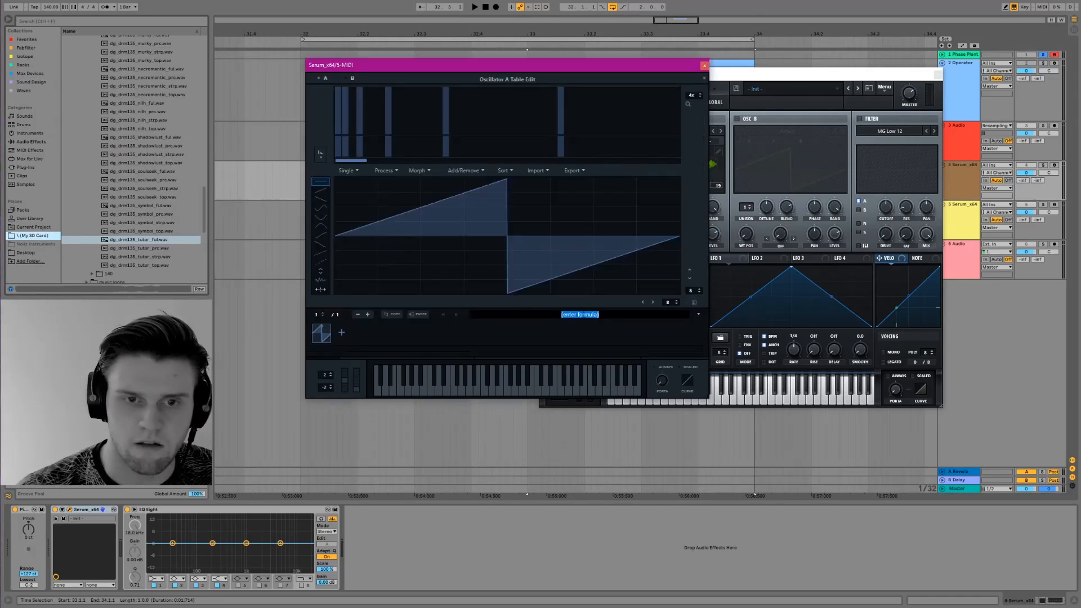
pyautogui.write('2048')
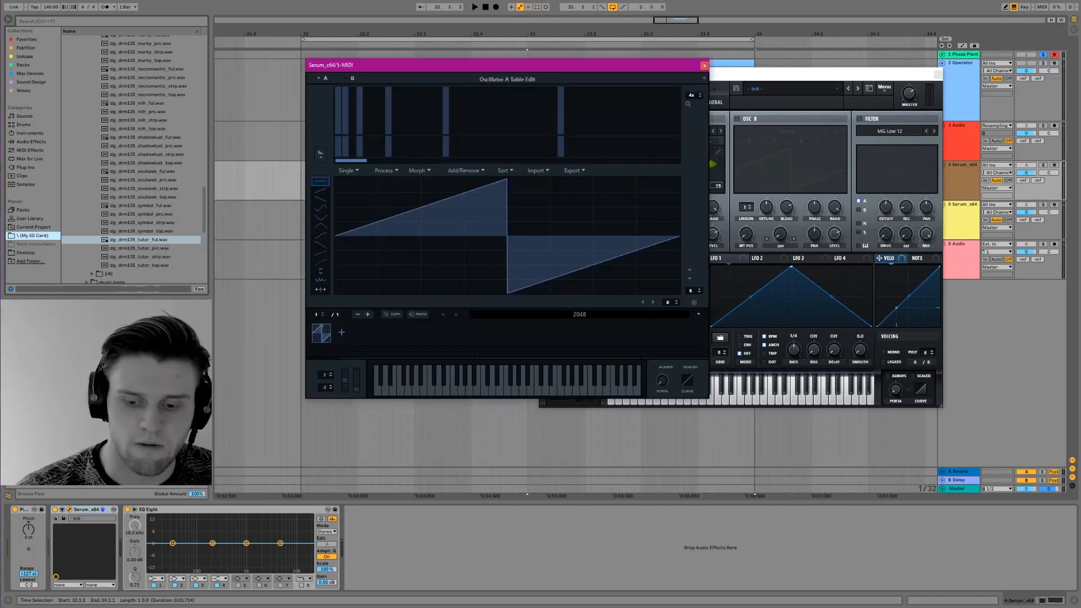
pyautogui.press('Return')
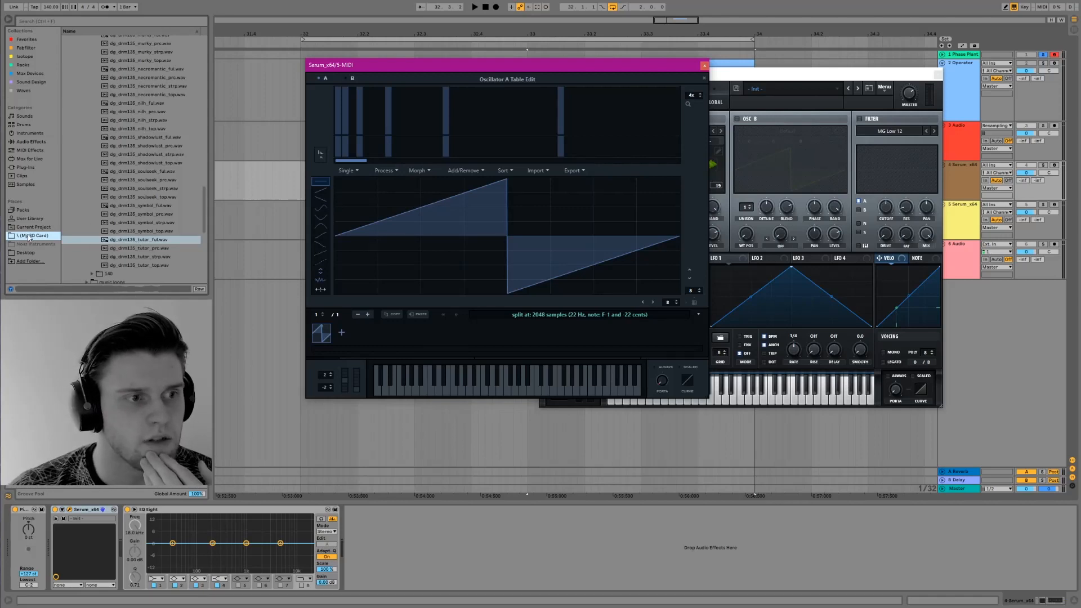
# Try to import Operator FM Table F0.flac from the PP's W folder into Oscillator A's wavetable, and close both Serum windows.
pyautogui.click(26, 253)
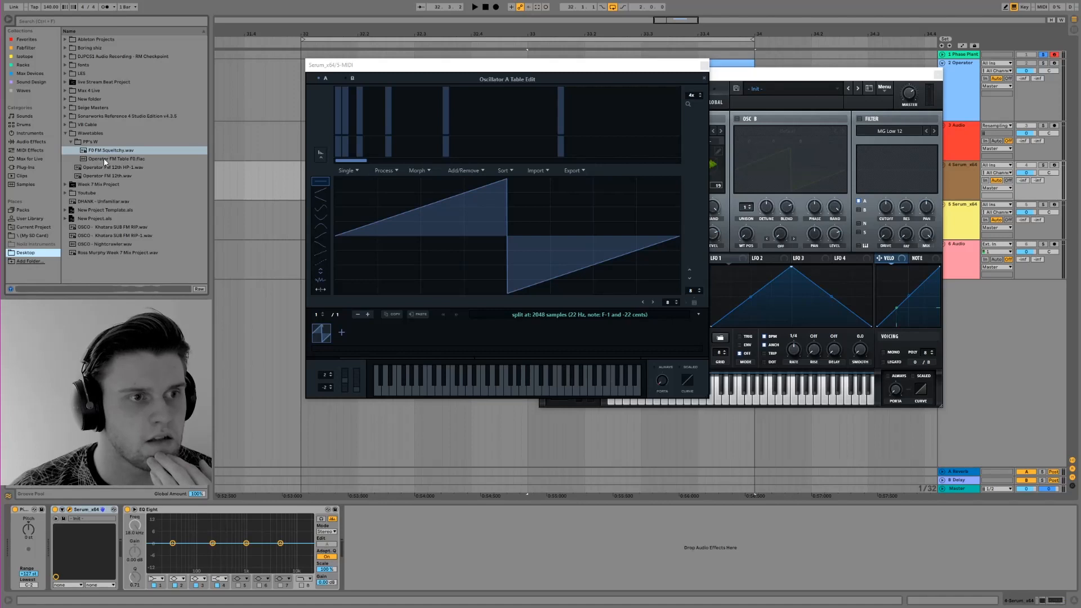
pyautogui.moveTo(104, 158); pyautogui.dragTo(466, 216)
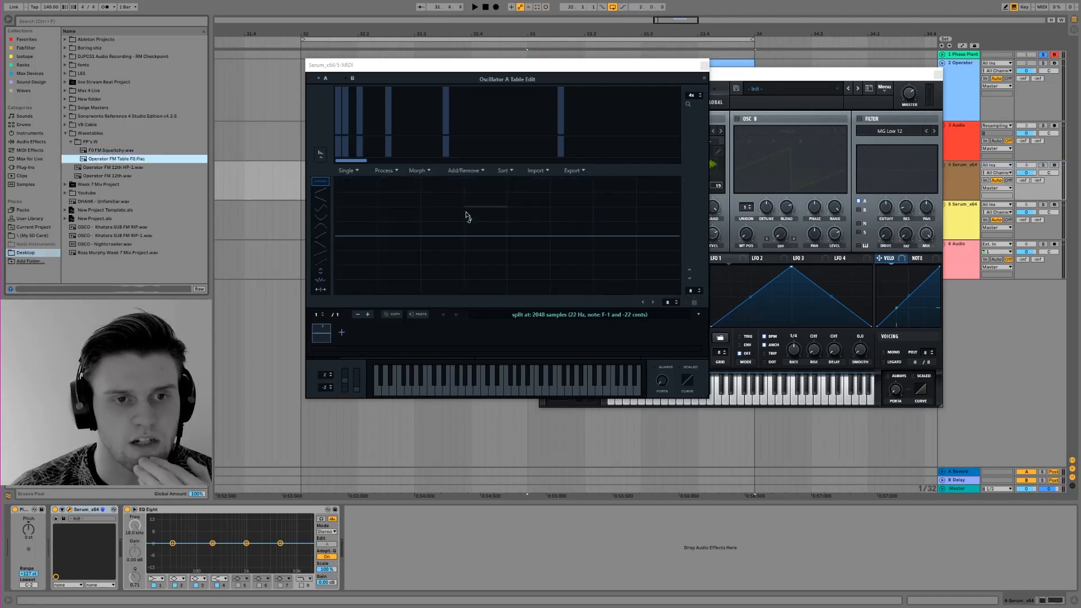
pyautogui.click(703, 79)
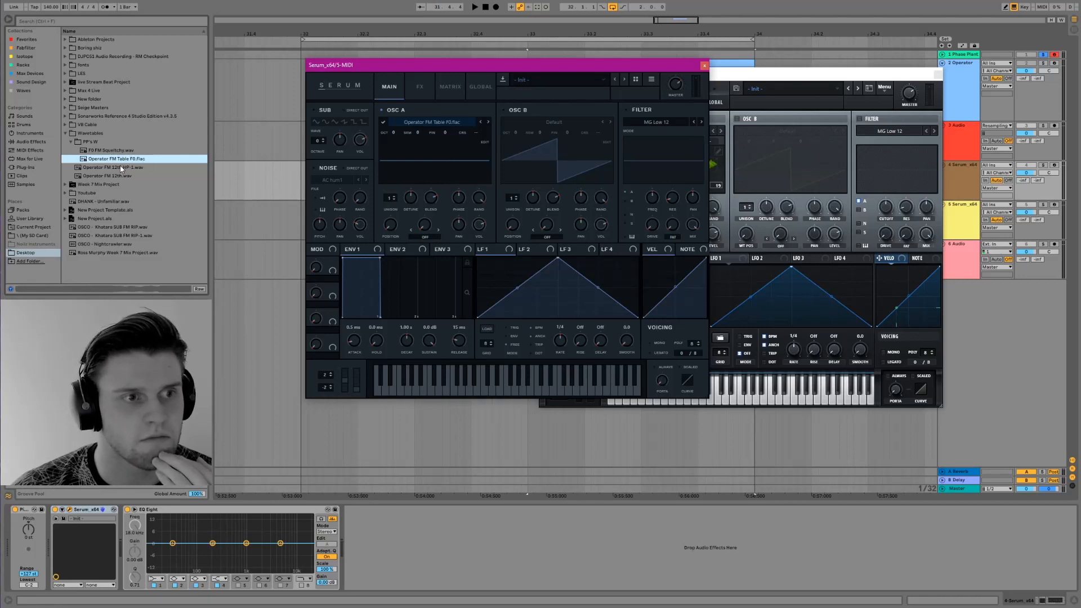
pyautogui.click(703, 65)
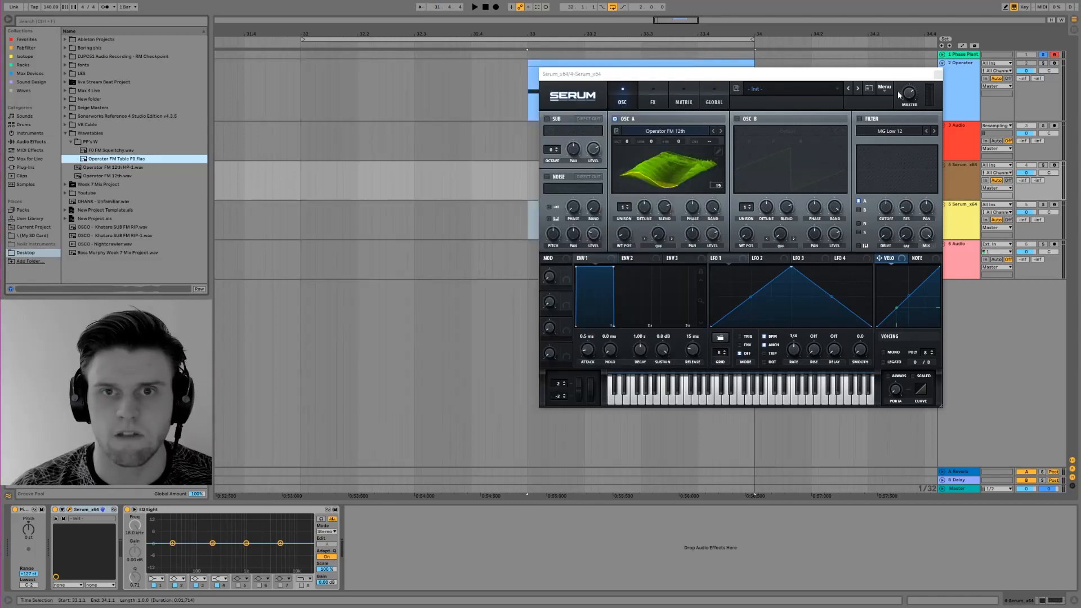
pyautogui.click(938, 76)
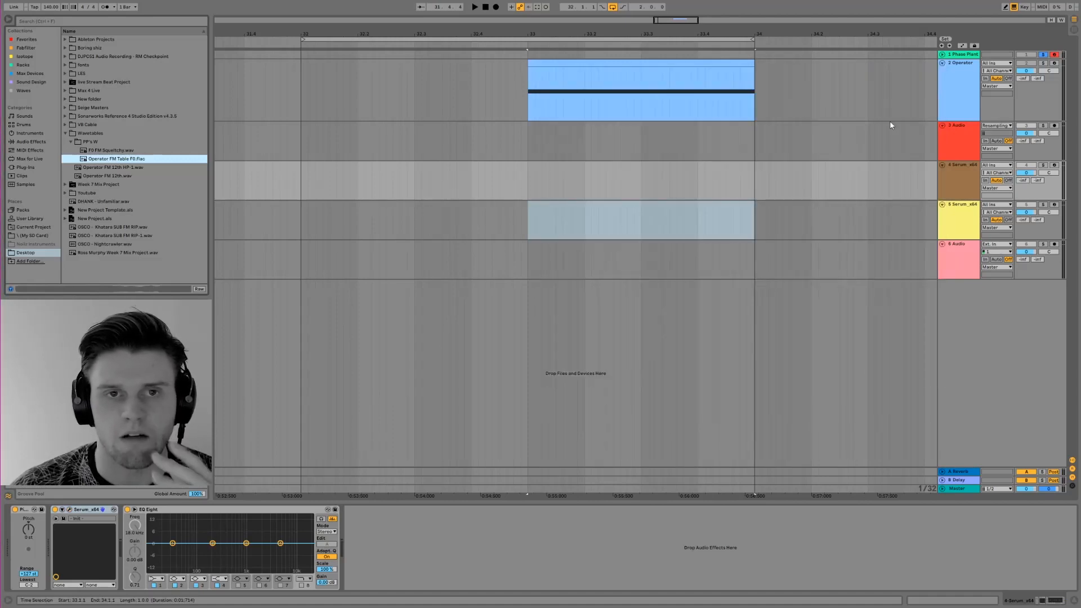
# Save Phase Plant's wavetable as Operator FM Table F0 in WAV format in the PP's W folder.
pyautogui.click(964, 54)
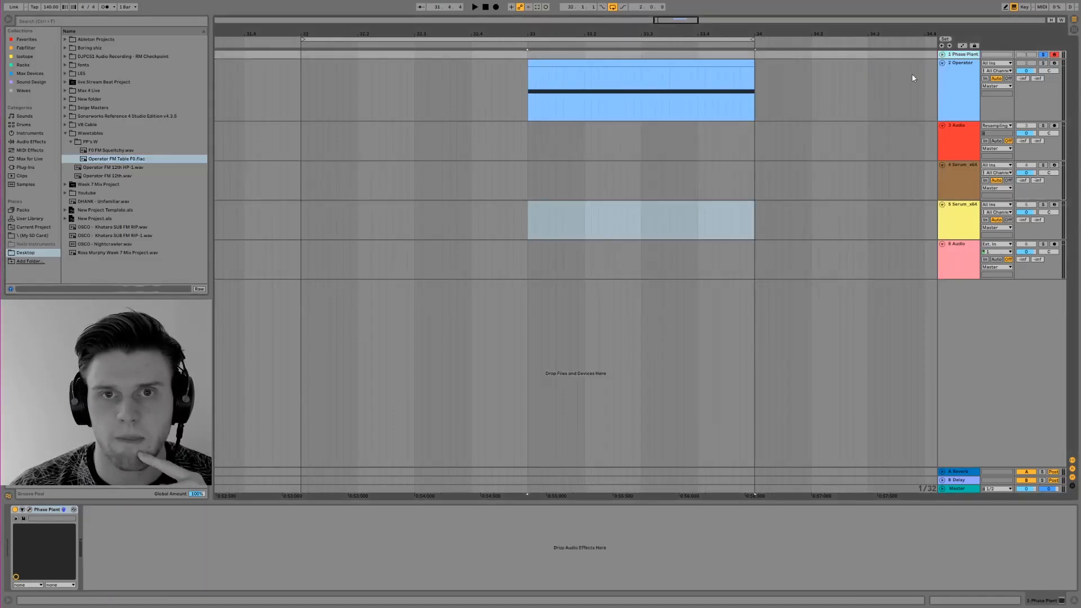
pyautogui.click(29, 509)
pyautogui.click(564, 125)
pyautogui.click(572, 153)
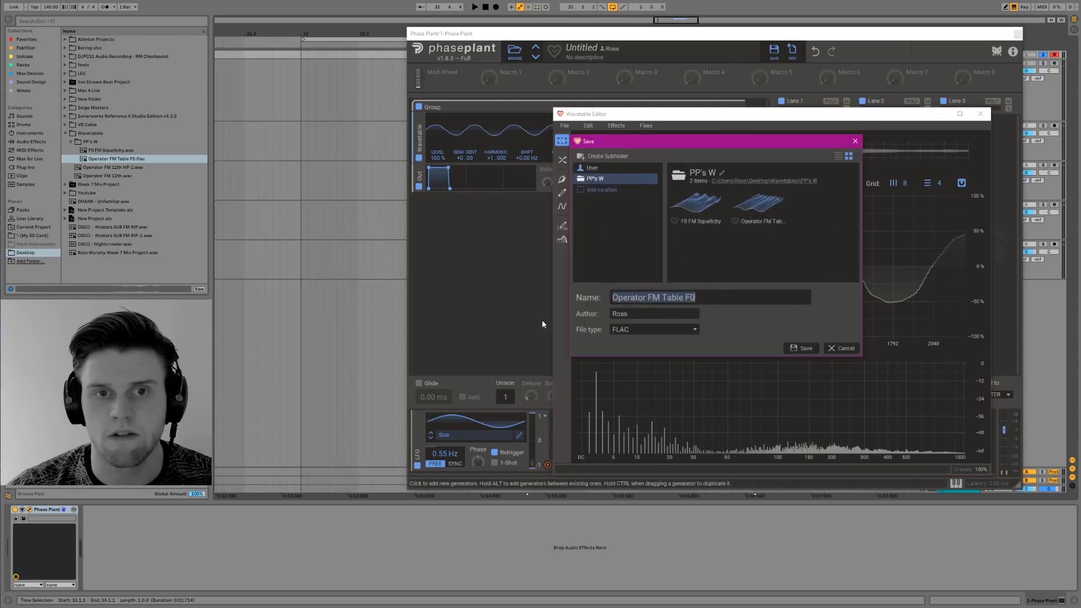
pyautogui.click(627, 330)
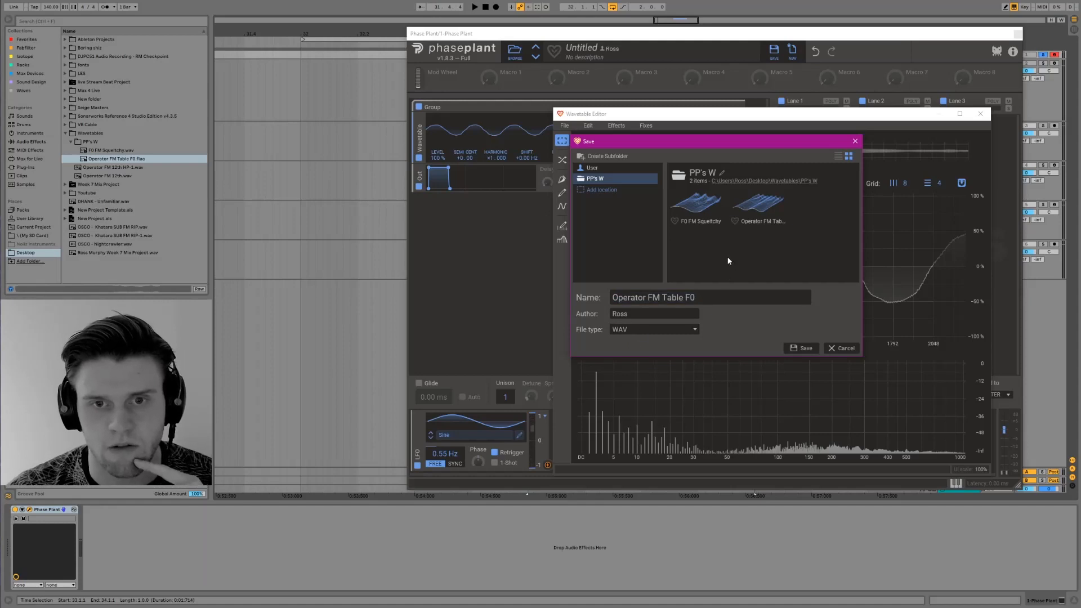
pyautogui.click(800, 348)
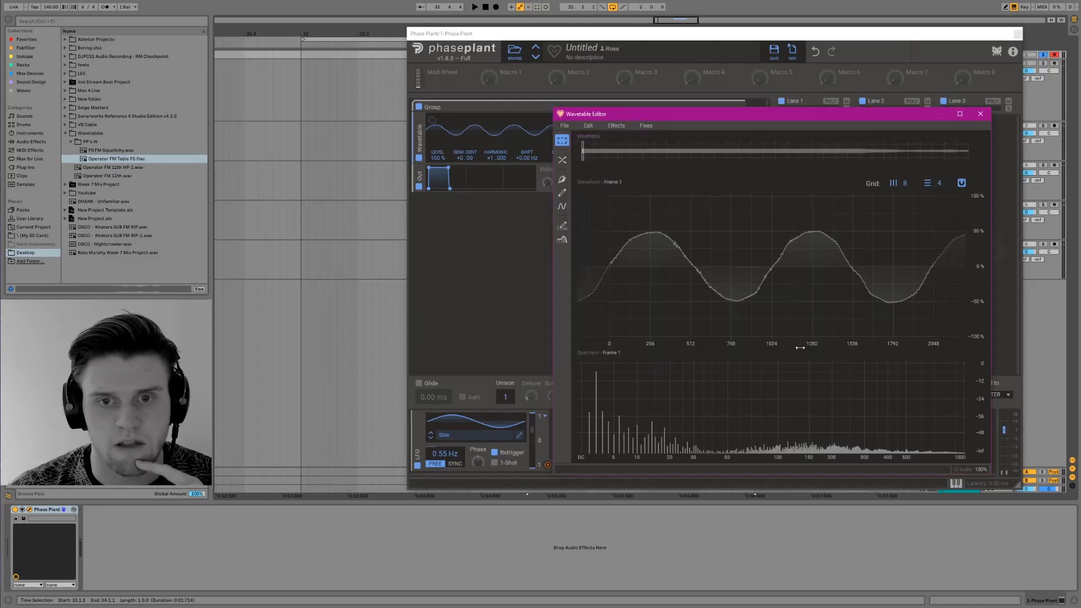
# Delete the FLAC version of Operator FM Table F0 from the PP's W folder and close Phase Plant's windows.
pyautogui.rightClick(132, 162)
pyautogui.click(222, 173)
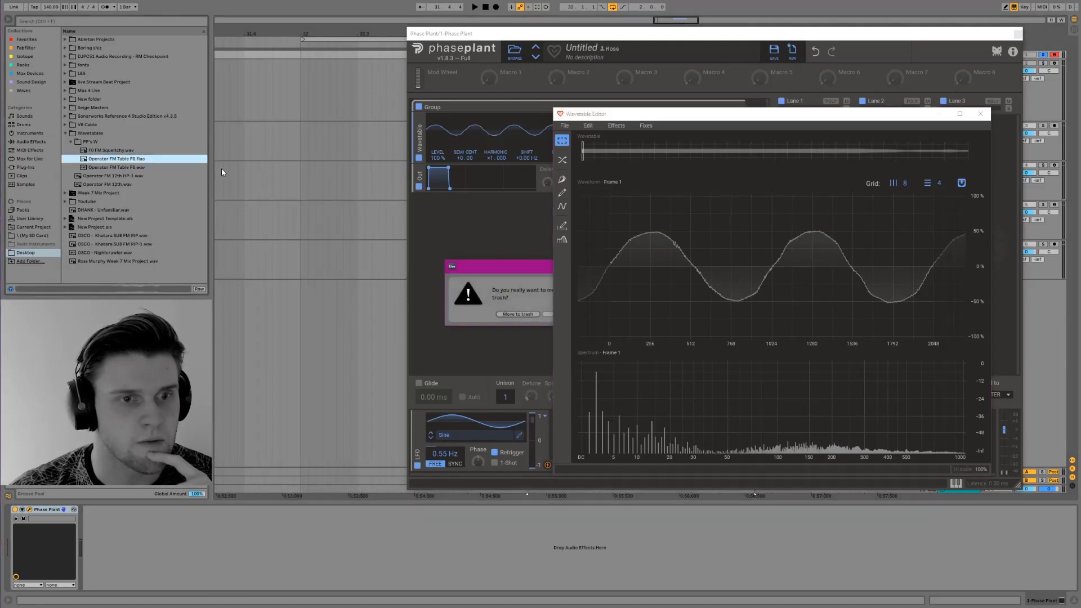
pyautogui.click(507, 314)
pyautogui.click(980, 113)
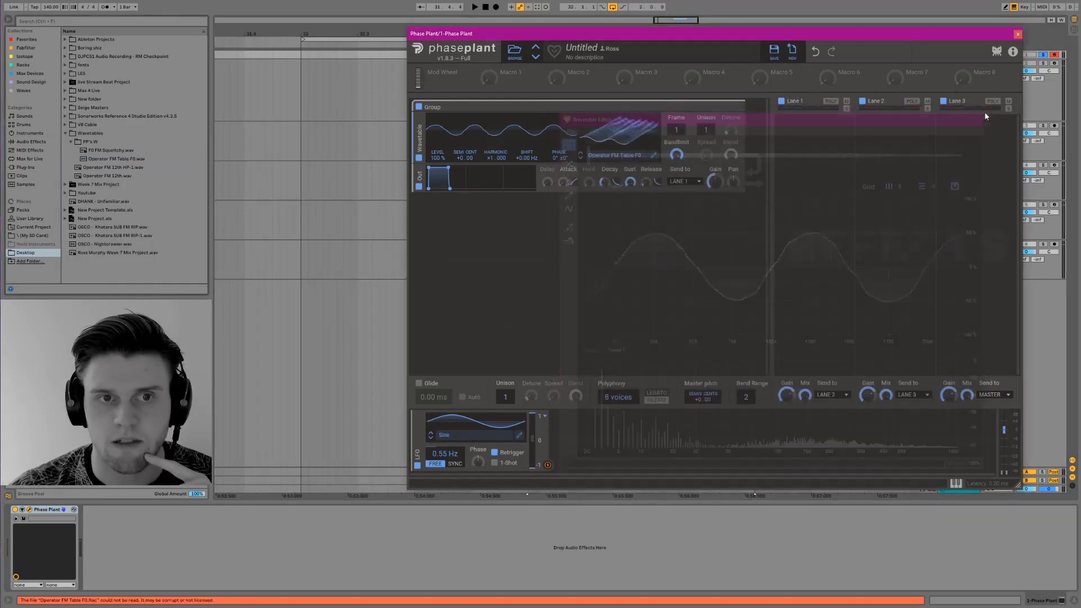
pyautogui.click(1016, 34)
# Reopen Serum on the yellow track and reset it to the initial preset.
pyautogui.click(959, 225)
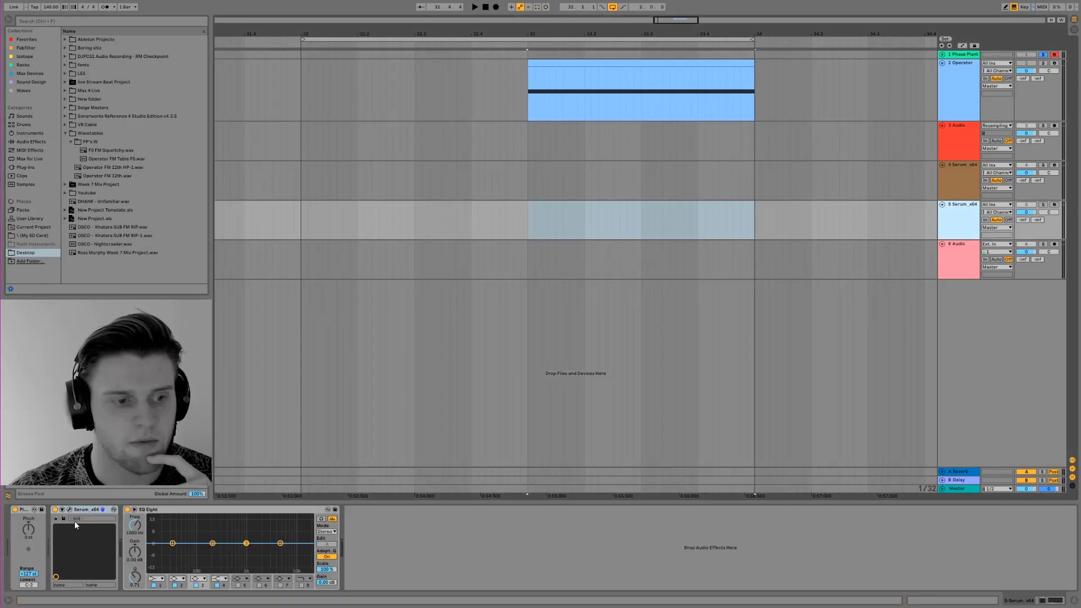
pyautogui.click(69, 509)
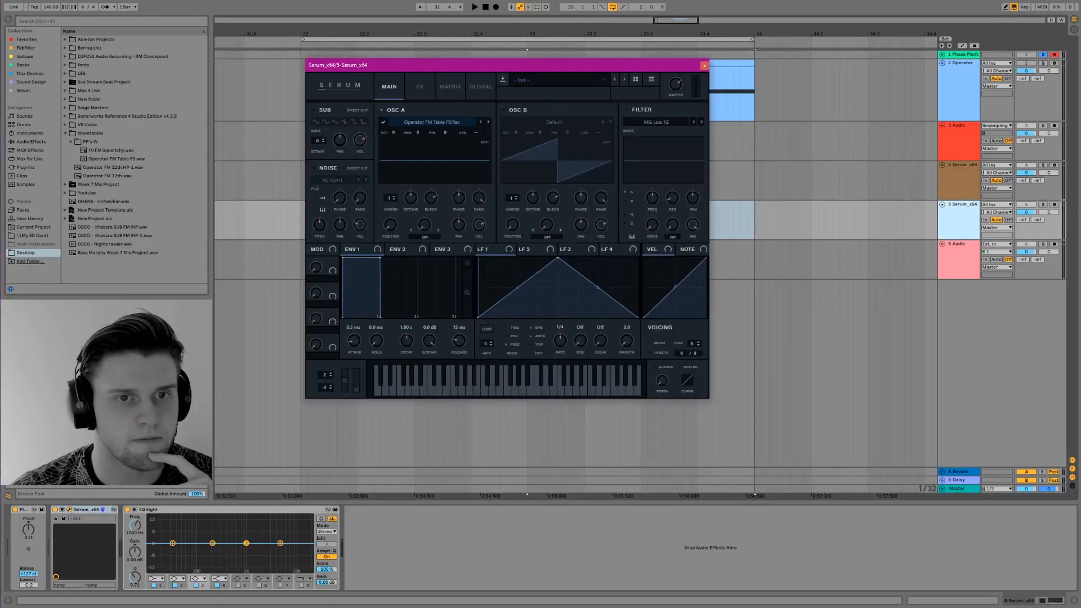
pyautogui.click(483, 143)
pyautogui.click(704, 79)
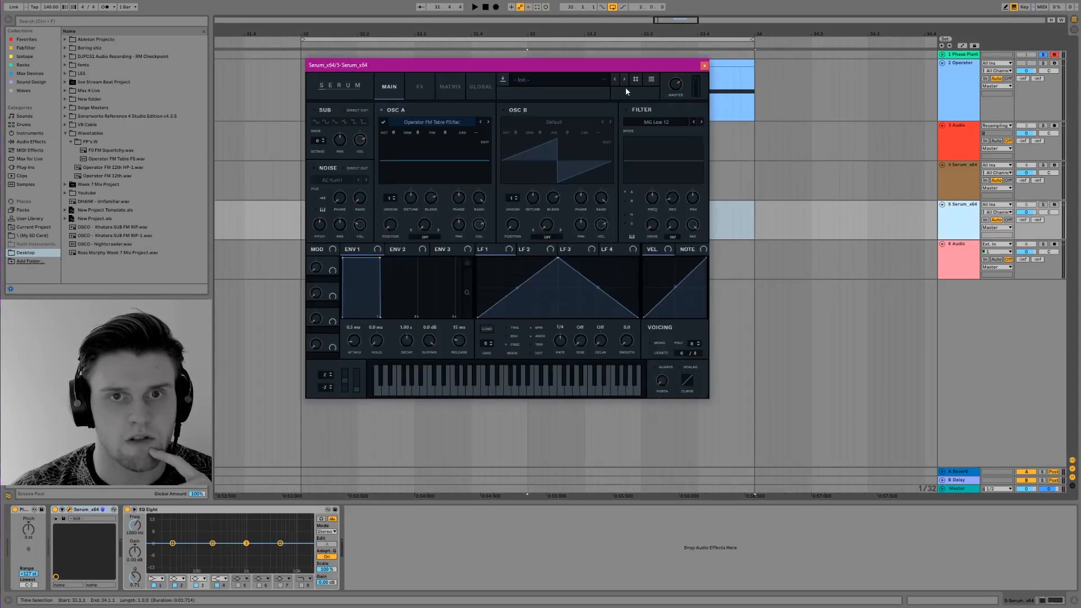
pyautogui.click(634, 79)
pyautogui.click(675, 130)
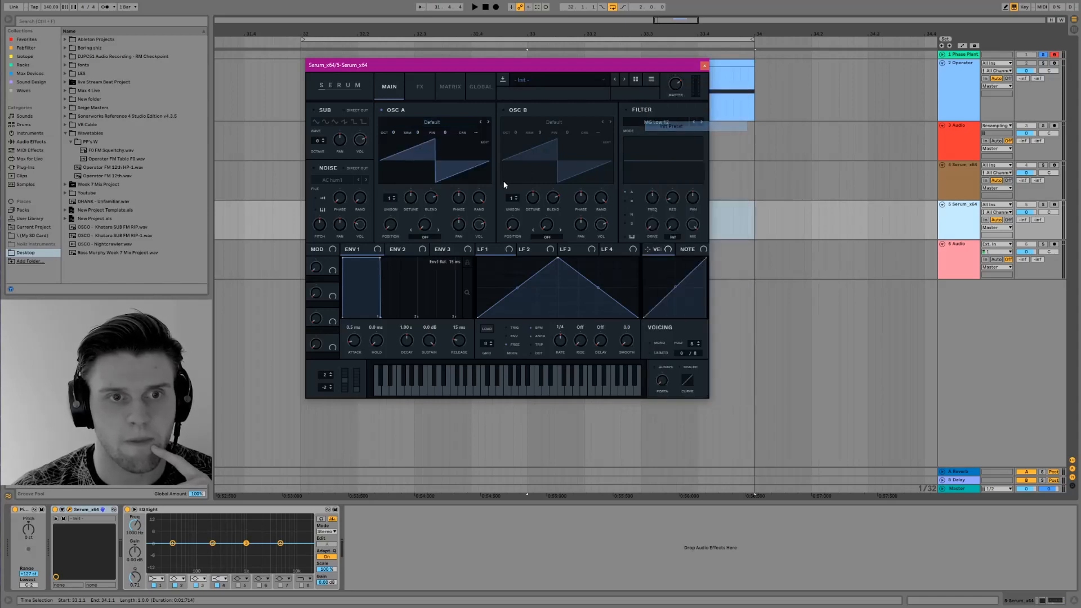
# Open Oscillator A's table editor in the reset Serum and set the import split to 2048 samples.
pyautogui.click(483, 142)
pyautogui.click(544, 315)
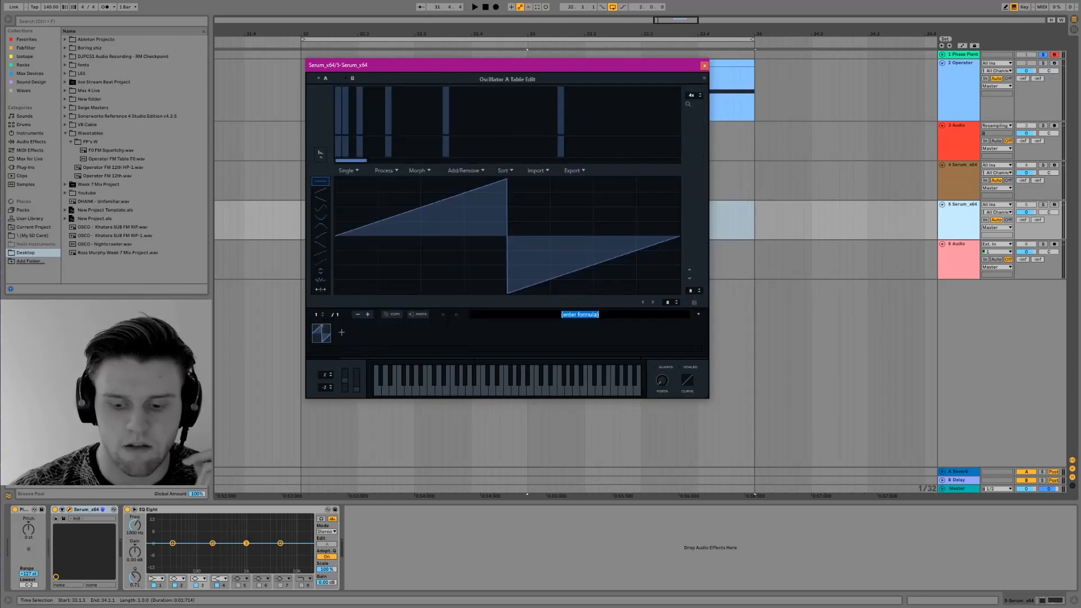
pyautogui.write('2048')
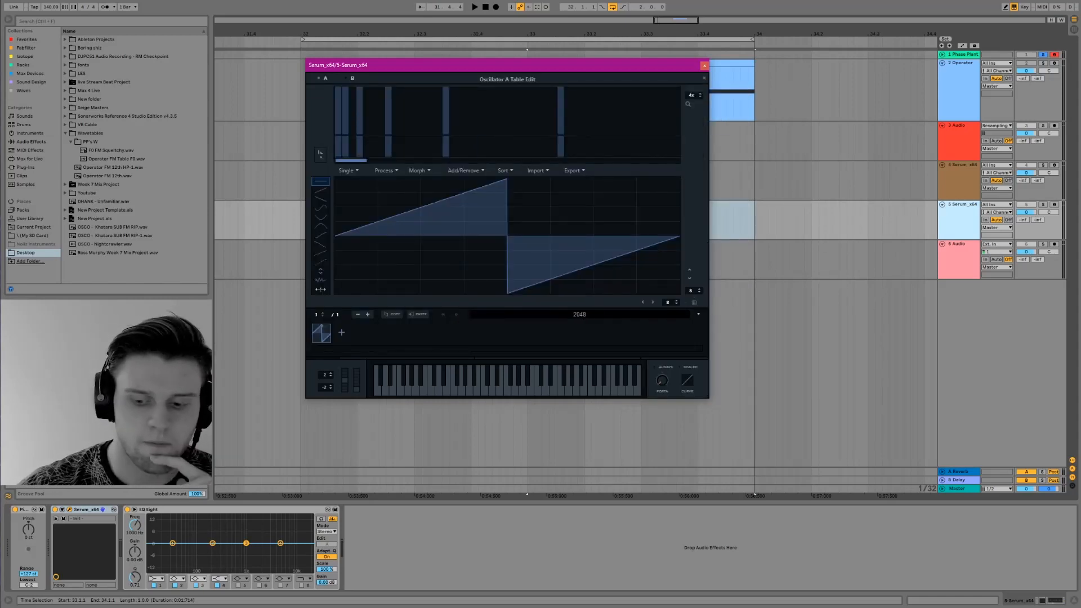
pyautogui.press('Return')
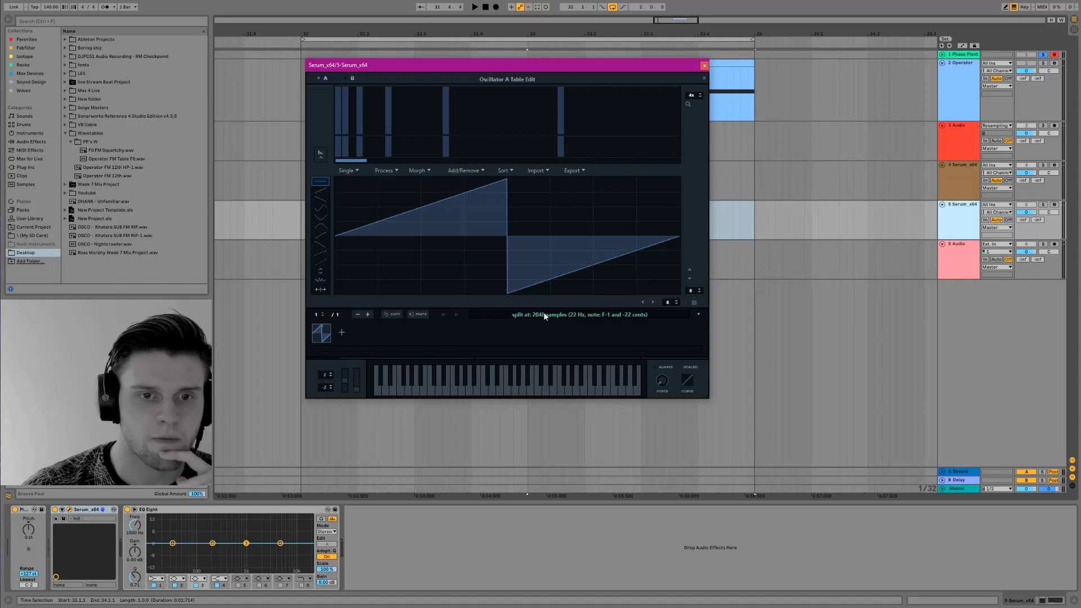
# Import Operator FM Table F0.wav from the PP's W folder into Oscillator A, leave the table editor and show the wavetable in 3D.
pyautogui.click(104, 159)
pyautogui.moveTo(104, 163); pyautogui.dragTo(507, 236)
pyautogui.click(703, 78)
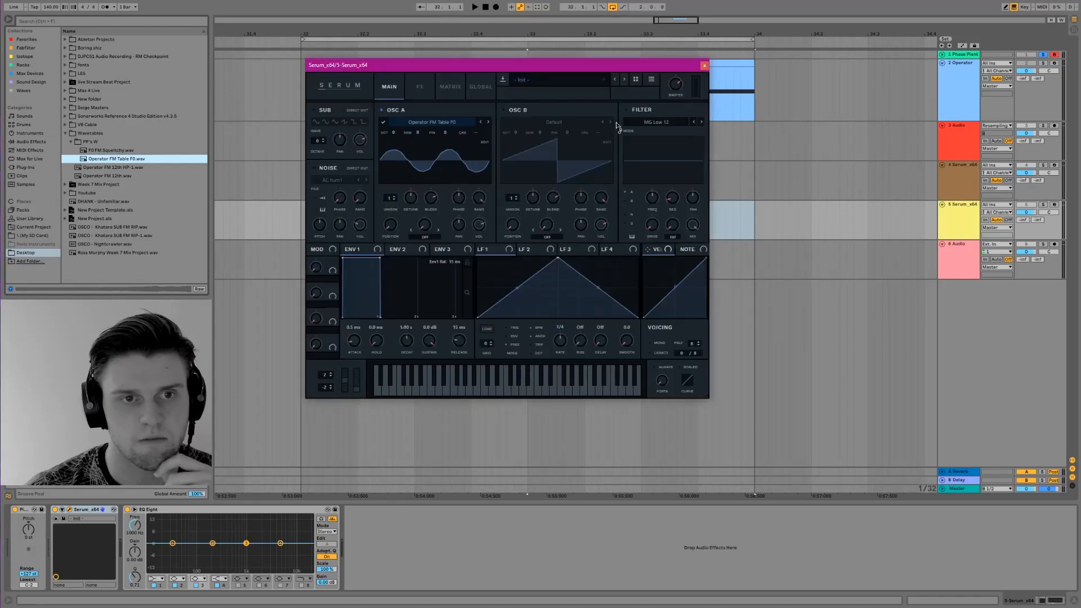
pyautogui.click(423, 181)
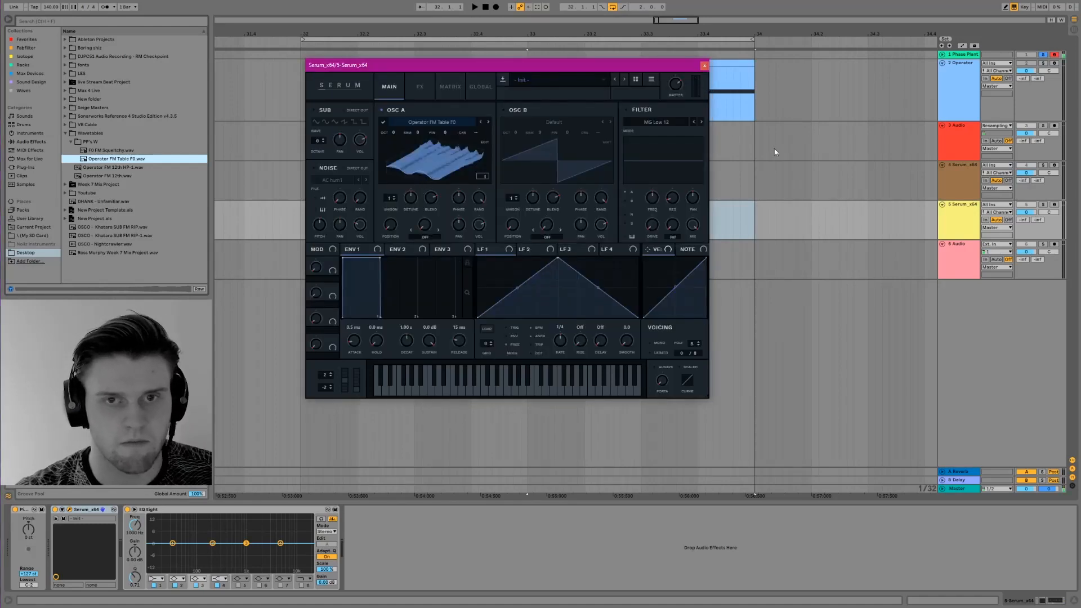
# Arm the yellow Serum track and audition the imported table by sweeping Oscillator A's wavetable position, ending at frame 1.
pyautogui.click(1054, 205)
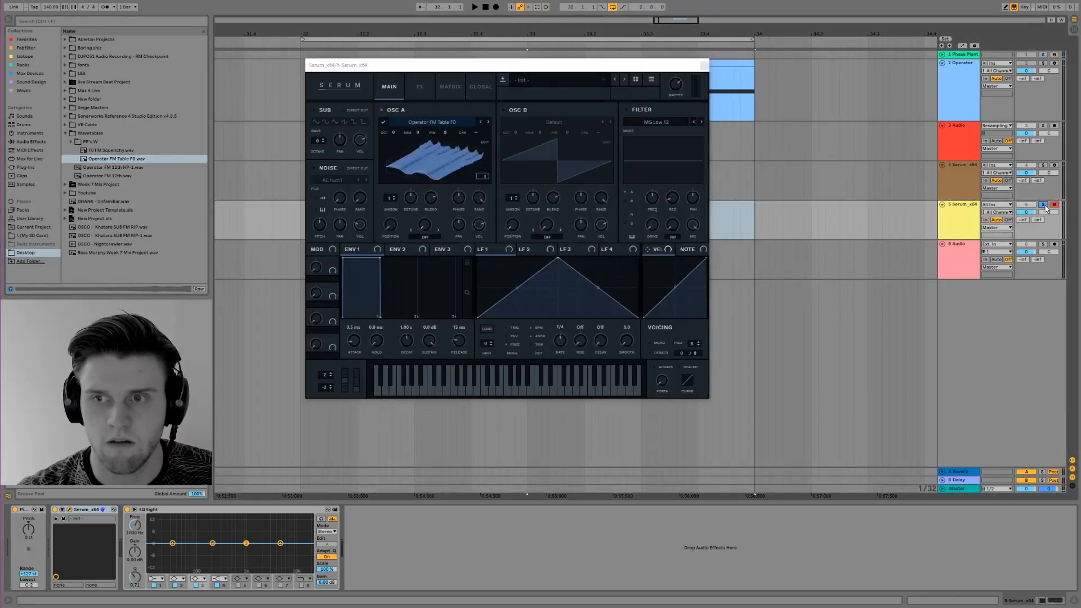
pyautogui.moveTo(391, 224); pyautogui.dragTo(399, 144)
pyautogui.moveTo(402, 139); pyautogui.dragTo(396, 176)
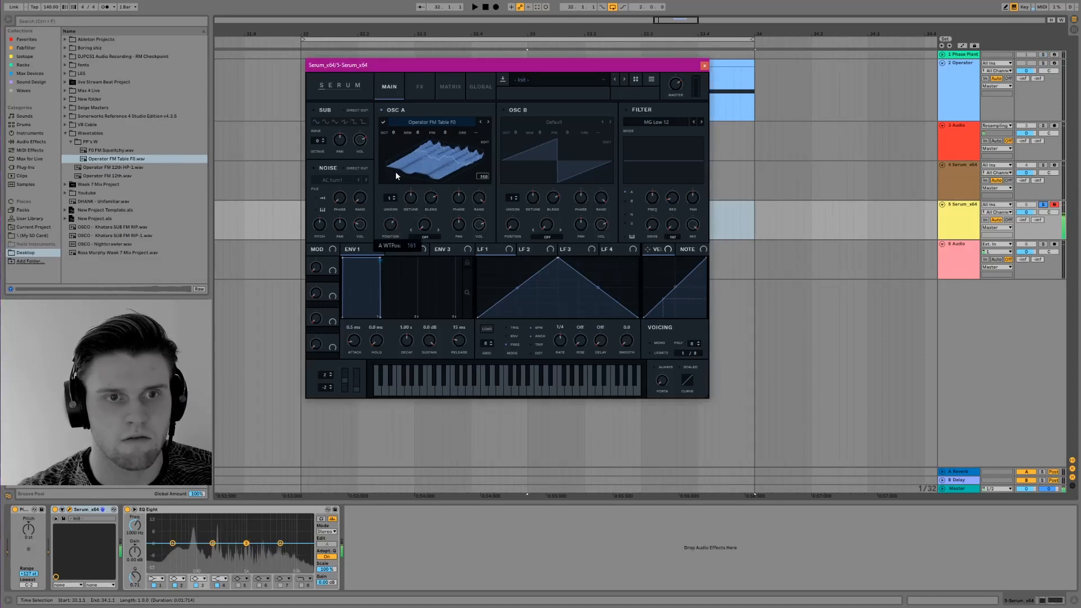
pyautogui.moveTo(393, 225); pyautogui.dragTo(393, 239)
# Arm the brown Serum track, open its Serum and sweep Oscillator A's wavetable position through Operator FM 12th.
pyautogui.click(1013, 175)
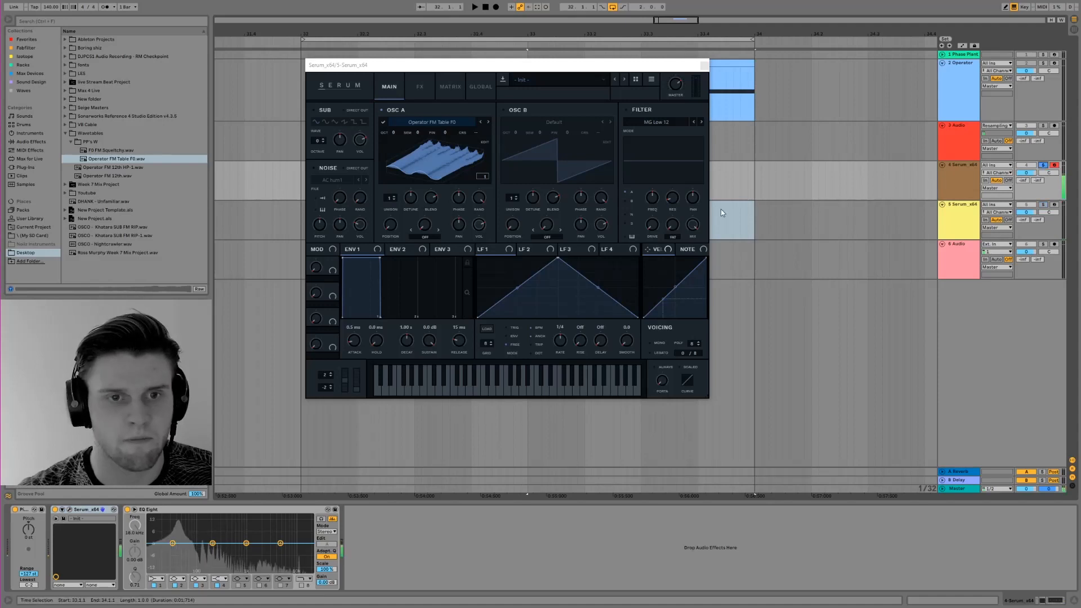
pyautogui.click(954, 181)
pyautogui.click(69, 509)
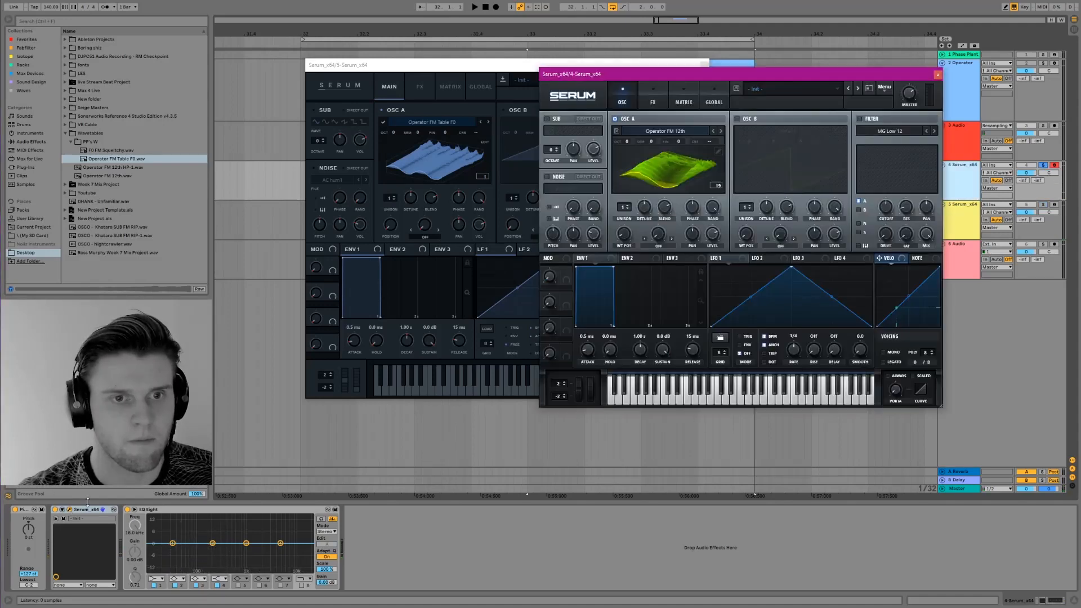
pyautogui.moveTo(628, 235); pyautogui.dragTo(480, 176)
# In the yellow track's Serum, try Oscillator A one octave lower, reset the octave to 0 and sweep the wavetable position.
pyautogui.click(431, 108)
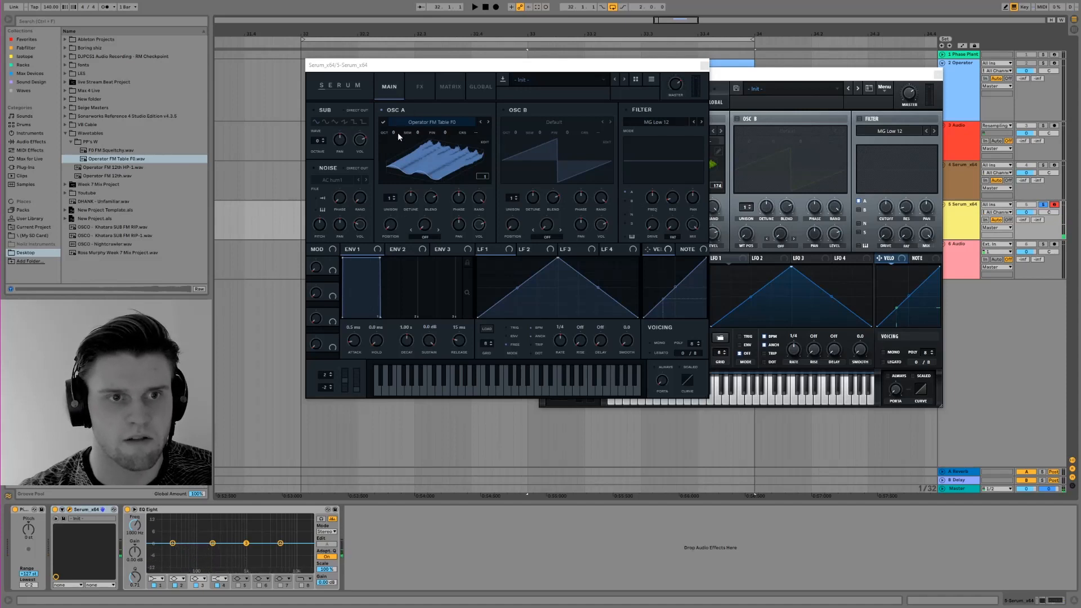
pyautogui.moveTo(393, 133); pyautogui.dragTo(394, 143)
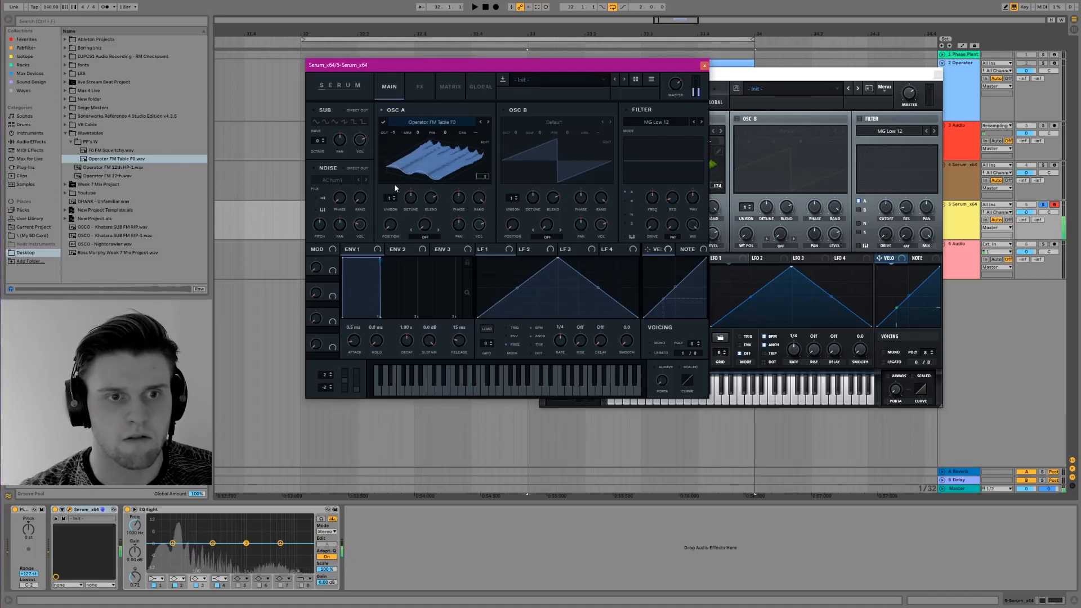
pyautogui.doubleClick(394, 133)
pyautogui.moveTo(403, 174)
pyautogui.mouseDown()
pyautogui.moveTo(400, 150)
pyautogui.moveTo(393, 176)
pyautogui.mouseUp()
# Return to the brown track's Serum, arm its track and lower Oscillator A's wavetable position to 66.
pyautogui.click(650, 164)
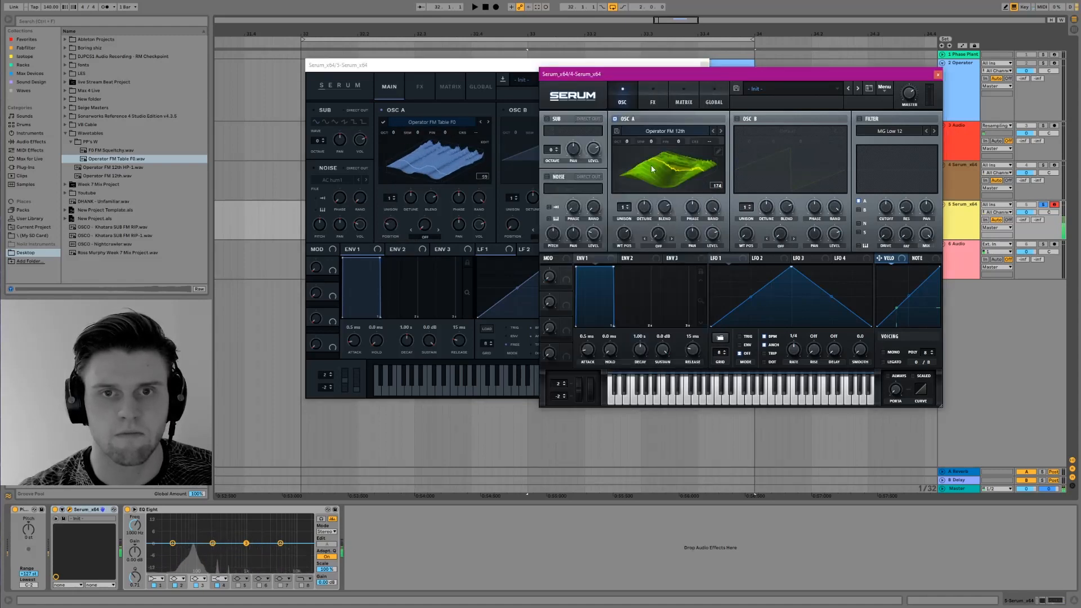
pyautogui.click(1055, 166)
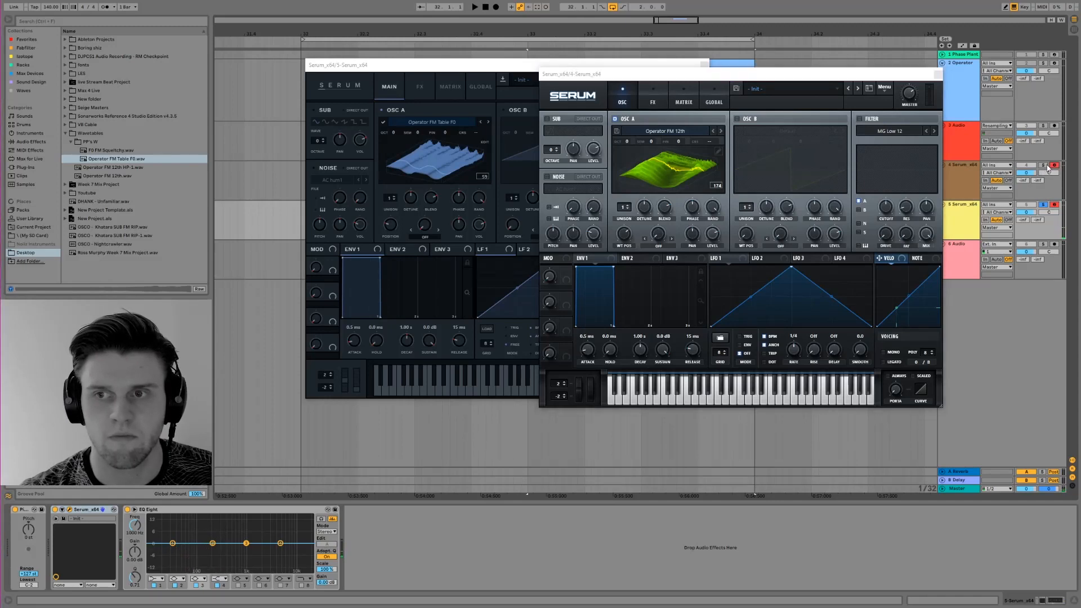
pyautogui.click(1044, 166)
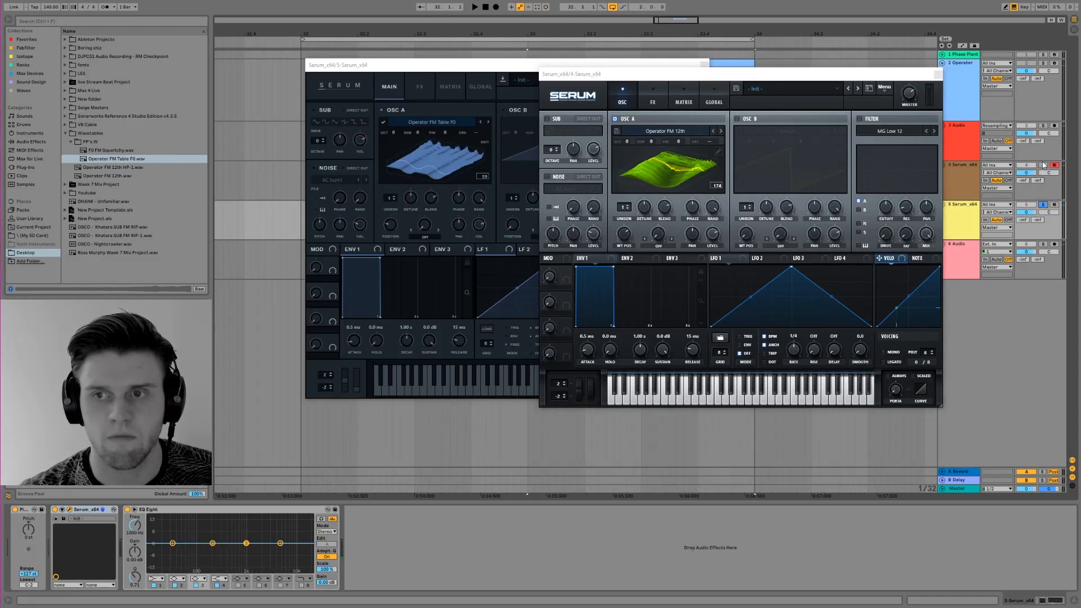
pyautogui.moveTo(623, 229); pyautogui.dragTo(623, 262)
# Modulate Oscillator A's wavetable position with LFO 1 in both the yellow track's and the brown track's Serum.
pyautogui.click(460, 168)
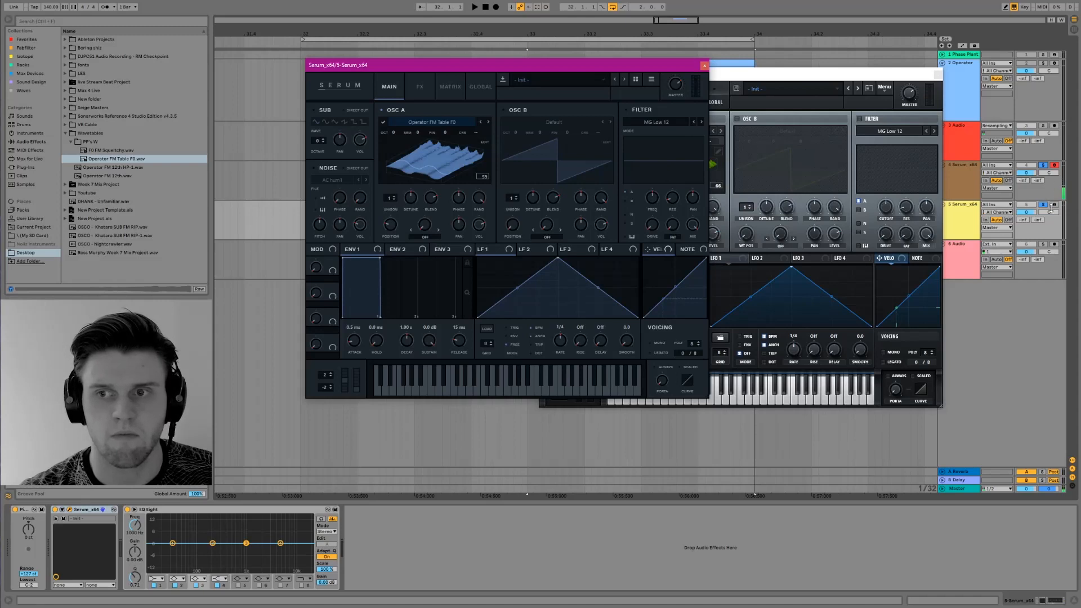
pyautogui.moveTo(391, 224); pyautogui.dragTo(462, 239)
pyautogui.moveTo(399, 218); pyautogui.dragTo(400, 286)
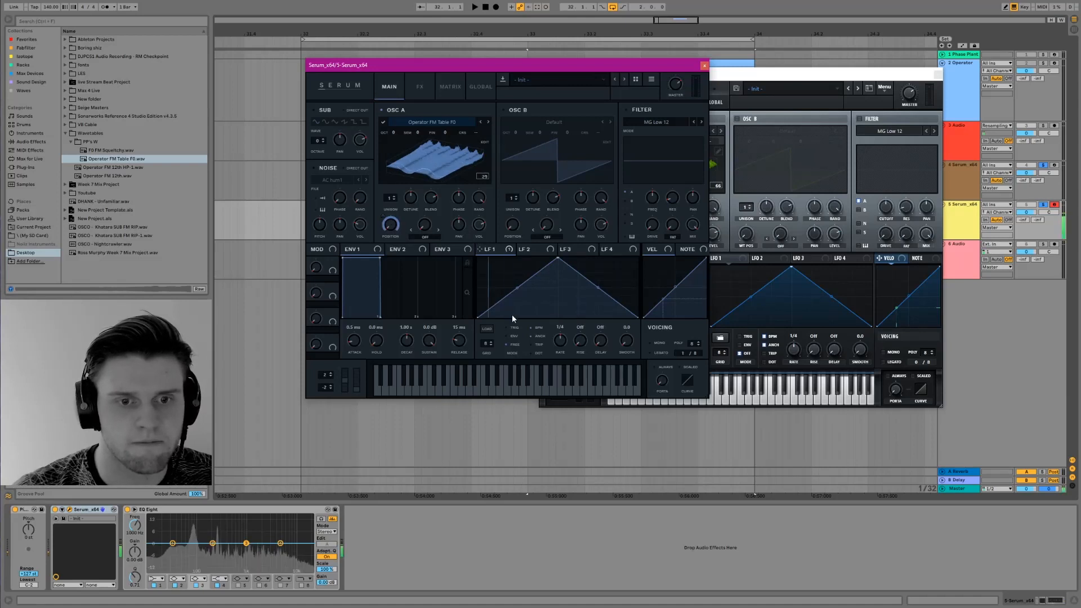
pyautogui.click(757, 248)
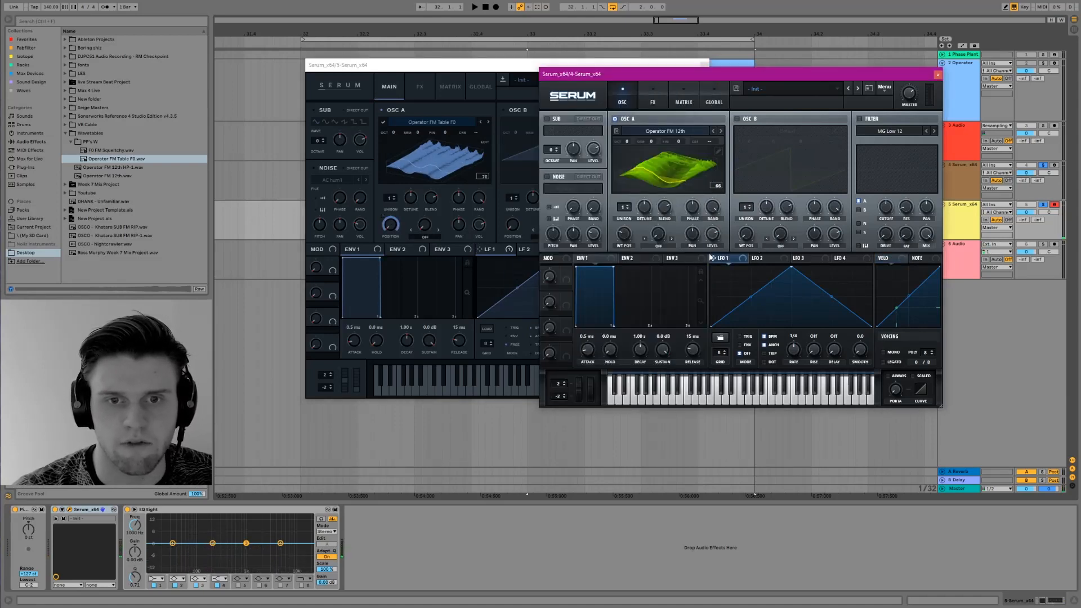
pyautogui.moveTo(623, 235); pyautogui.dragTo(623, 236)
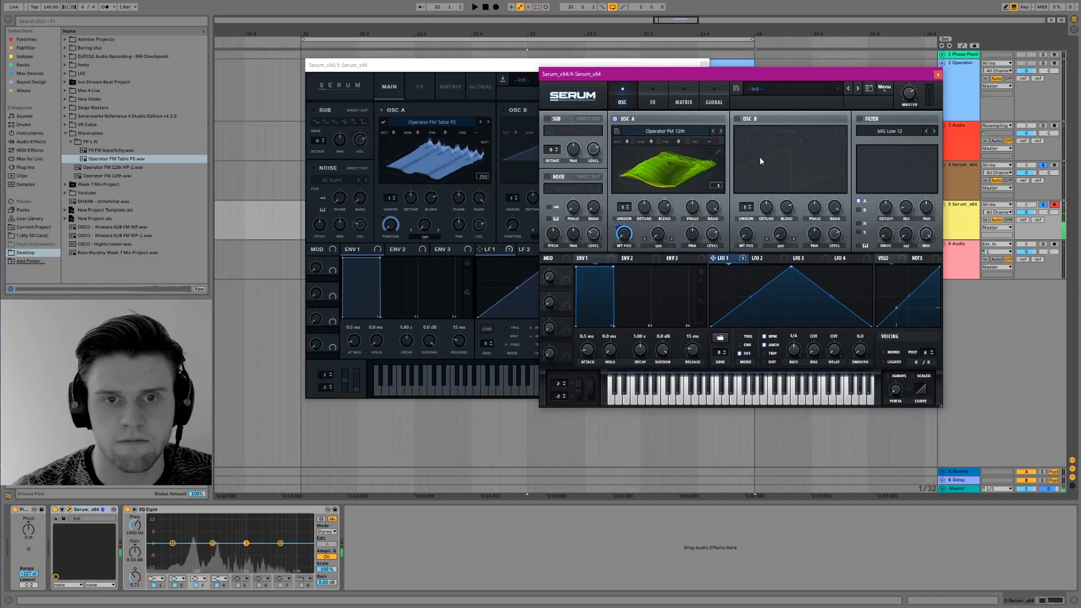
# Raise Oscillator A's octave to +1 in the brown track's Serum and compare both Serums by alternating the armed track.
pyautogui.click(1054, 166)
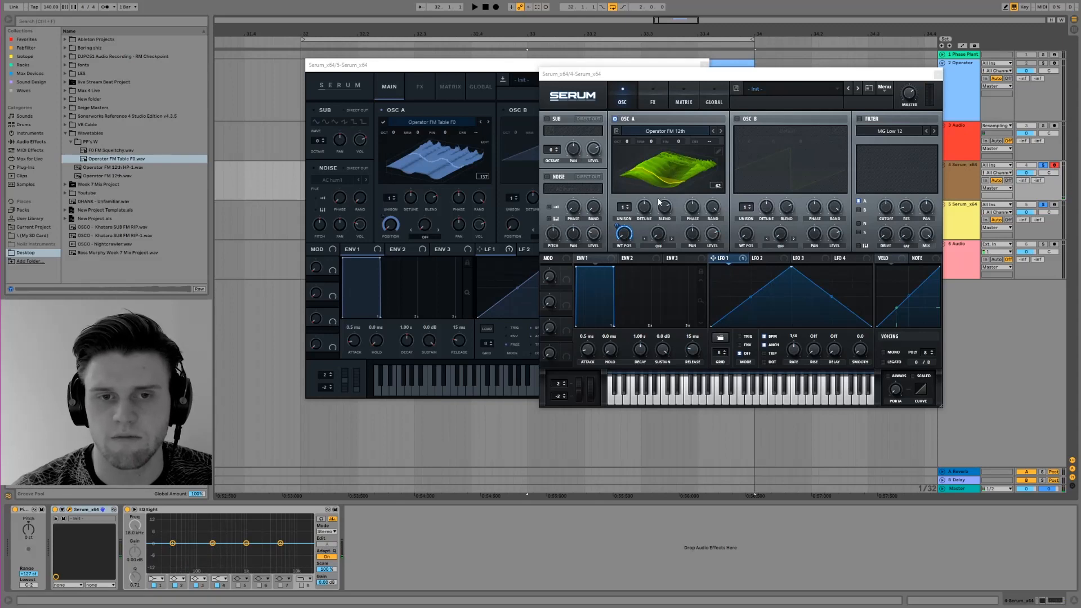
pyautogui.moveTo(621, 140); pyautogui.dragTo(621, 133)
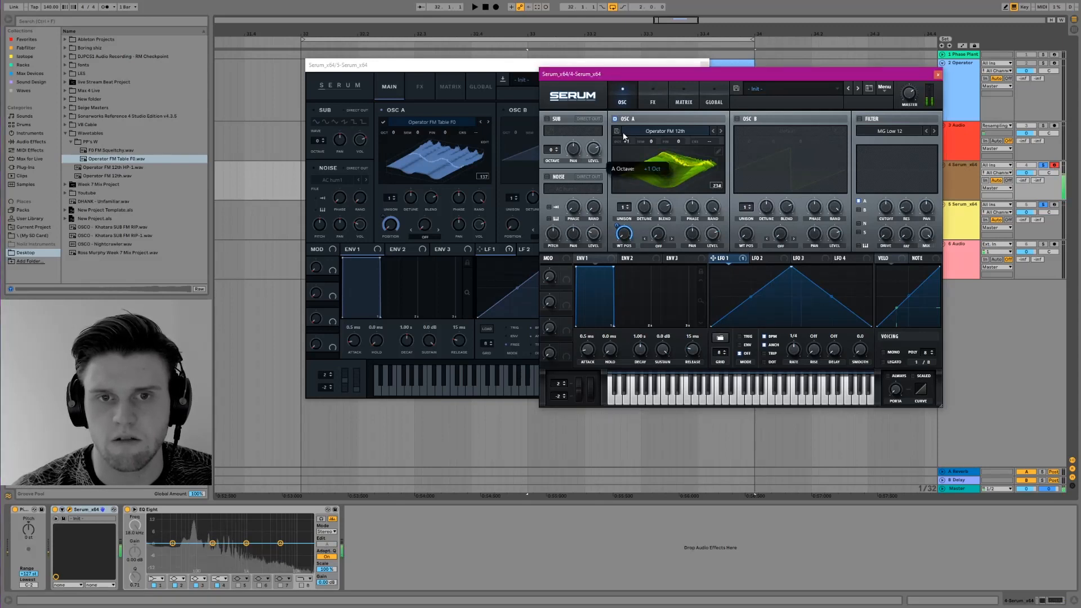
pyautogui.click(1055, 205)
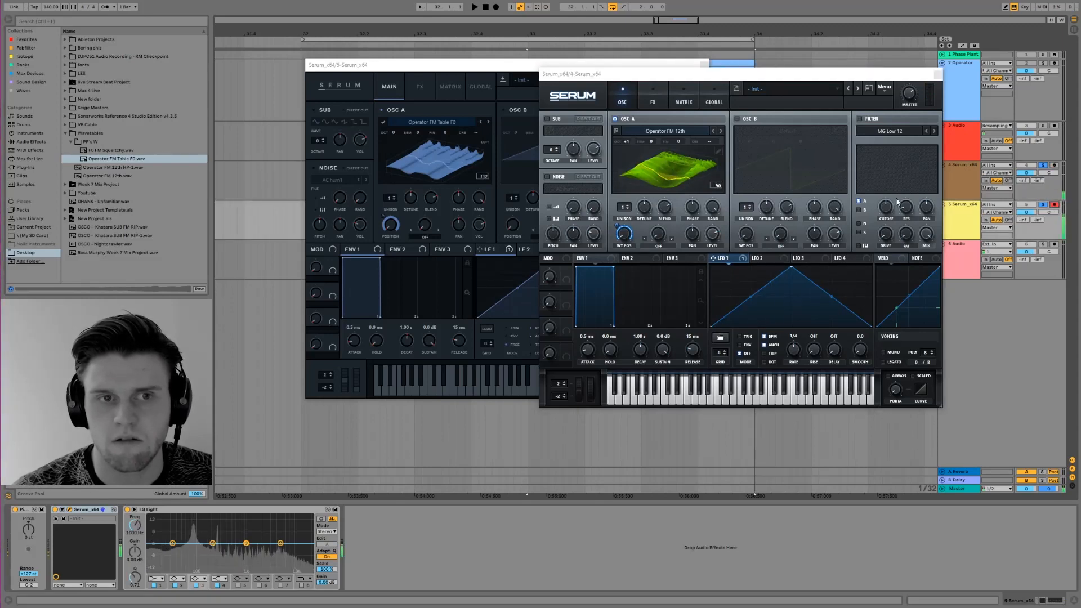
pyautogui.click(1054, 165)
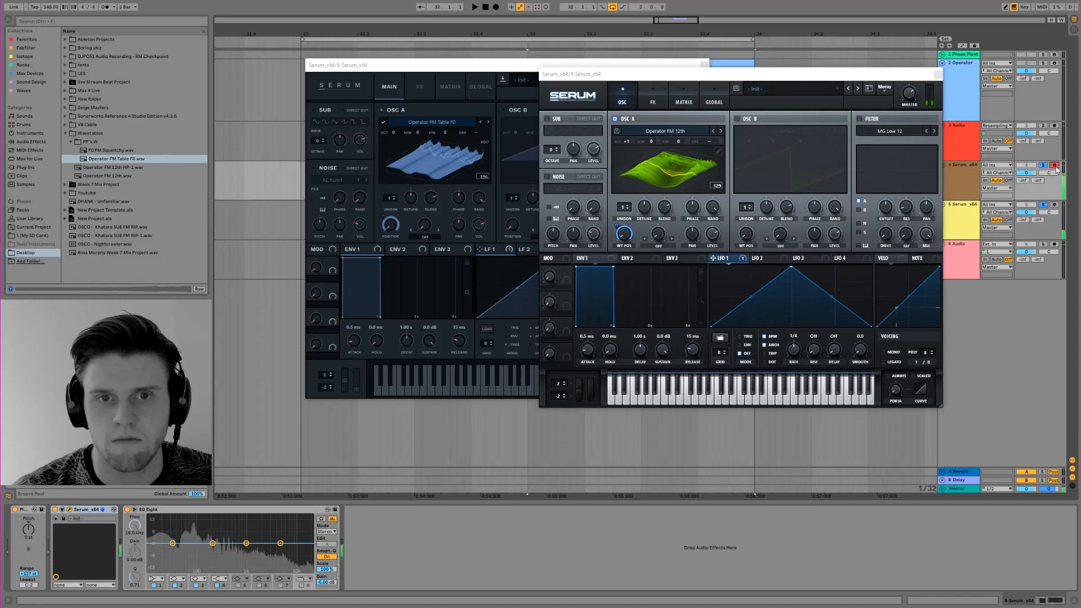
pyautogui.click(1055, 204)
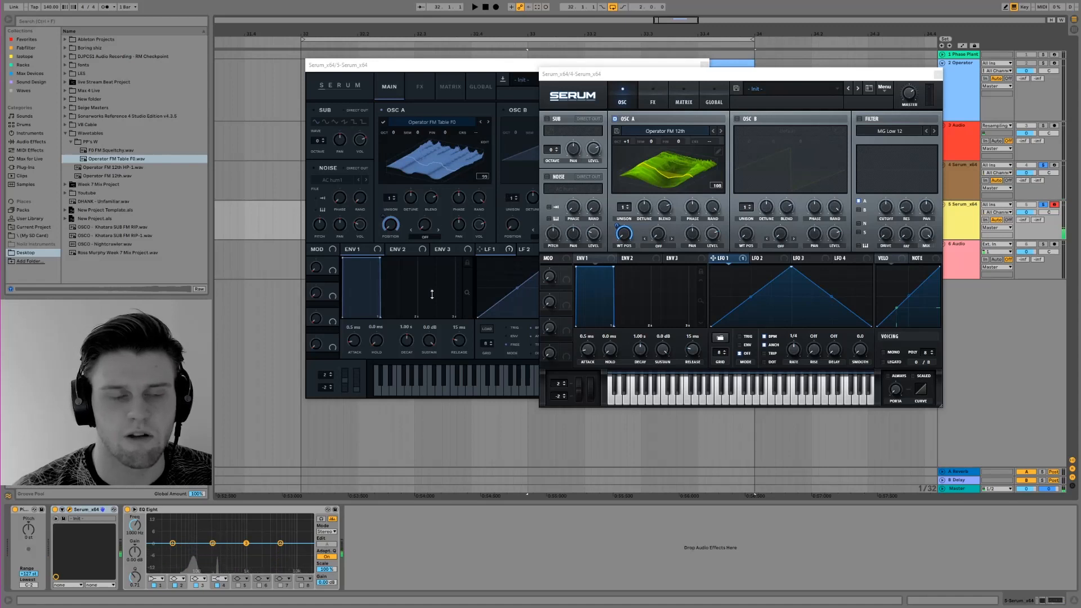
pyautogui.click(386, 154)
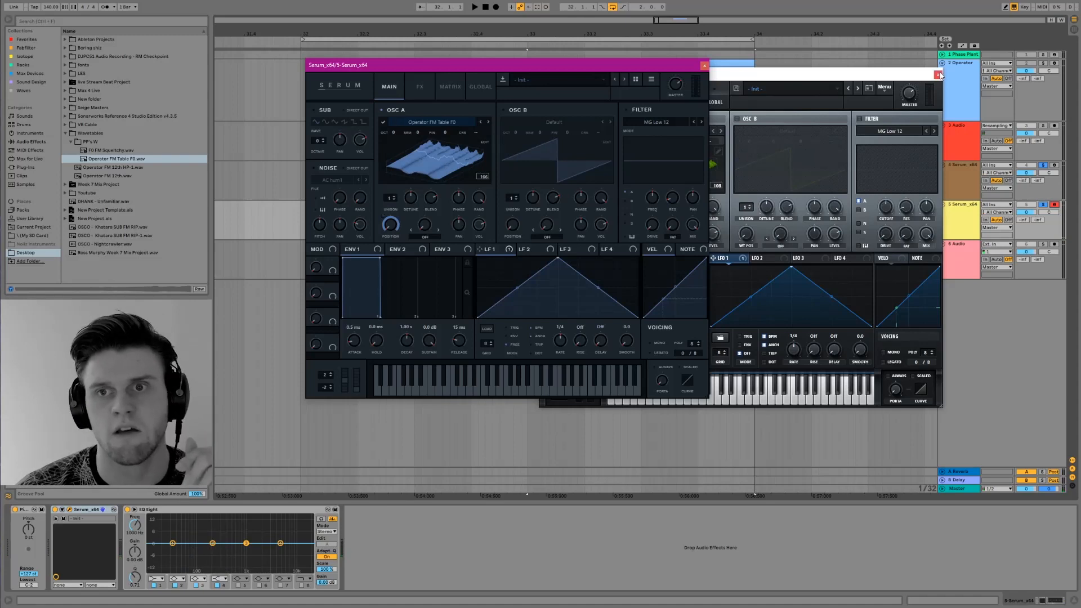
# Show the Phase Plant track's device and review the wavetable files exported to the PP's W folder.
pyautogui.click(961, 54)
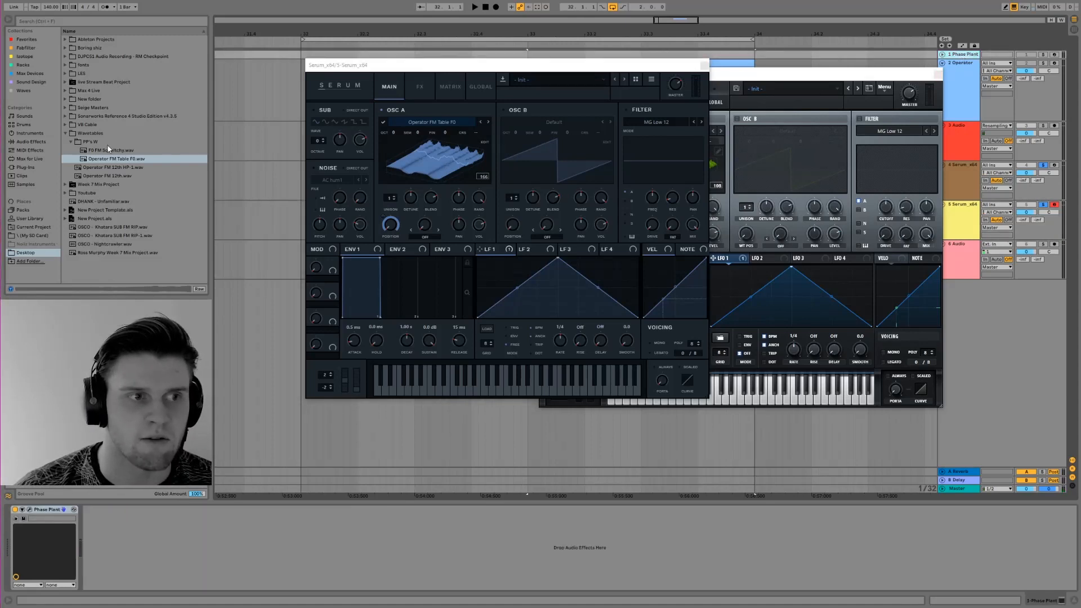
pyautogui.click(117, 160)
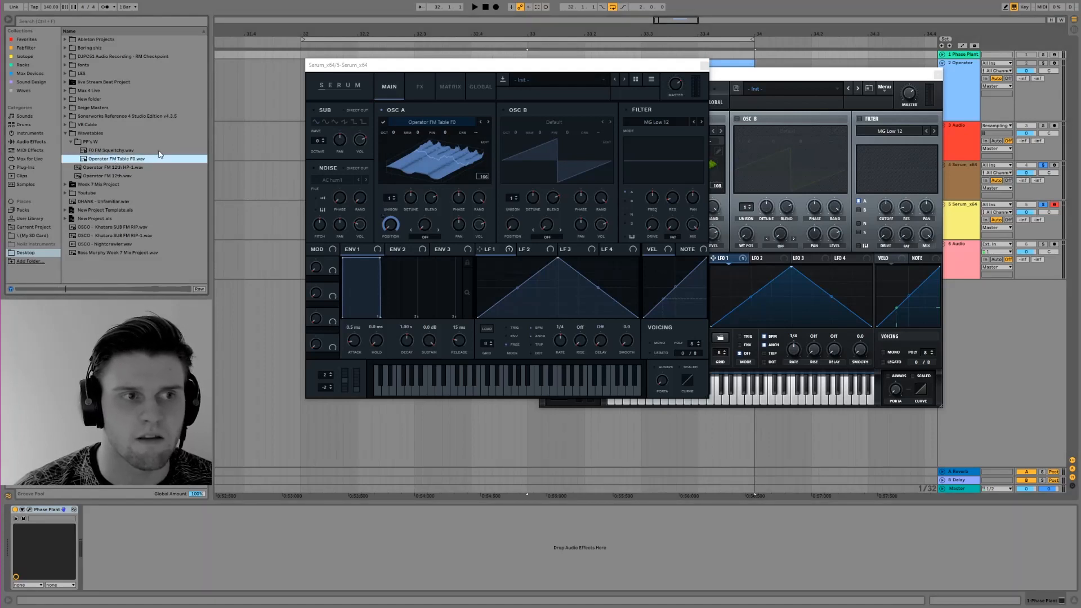
pyautogui.click(115, 143)
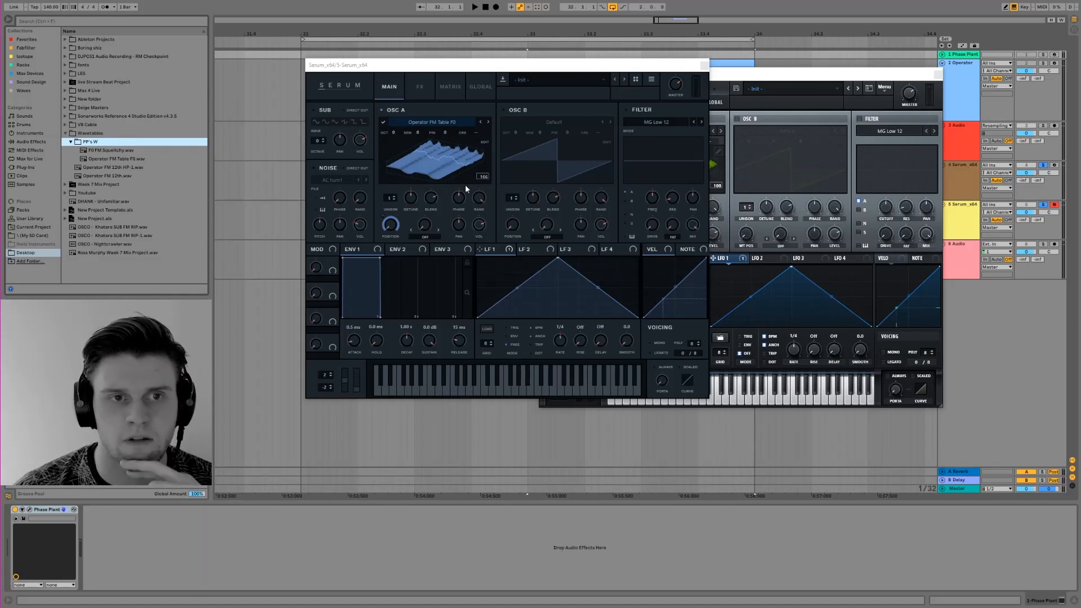
# Inspect the frames of Operator FM Table F0 by sweeping the yellow Serum's wavetable position and return it to 1.
pyautogui.doubleClick(389, 228)
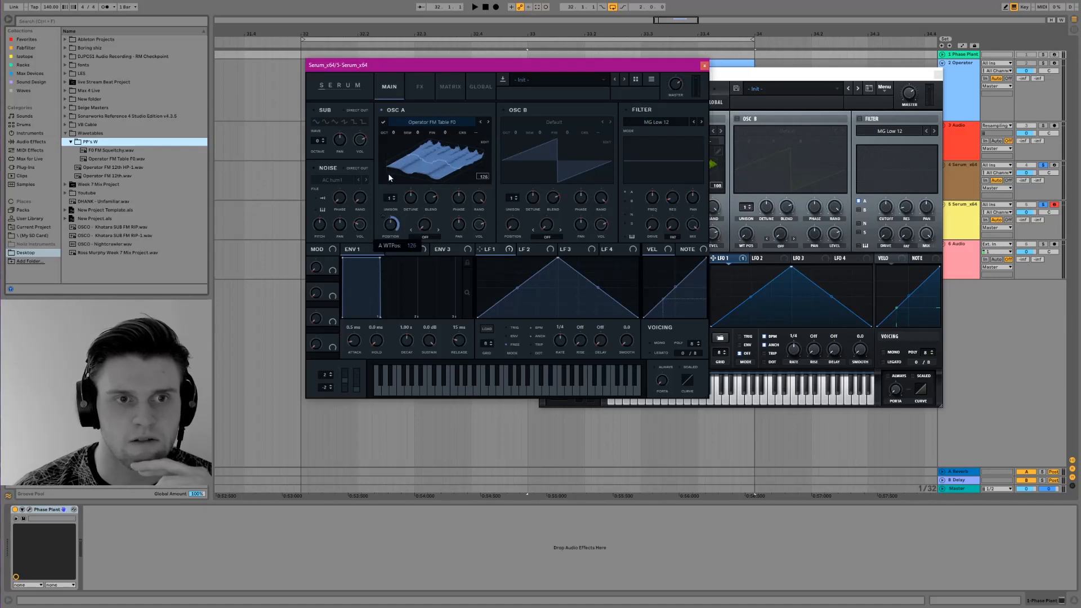
pyautogui.moveTo(394, 164); pyautogui.dragTo(404, 163)
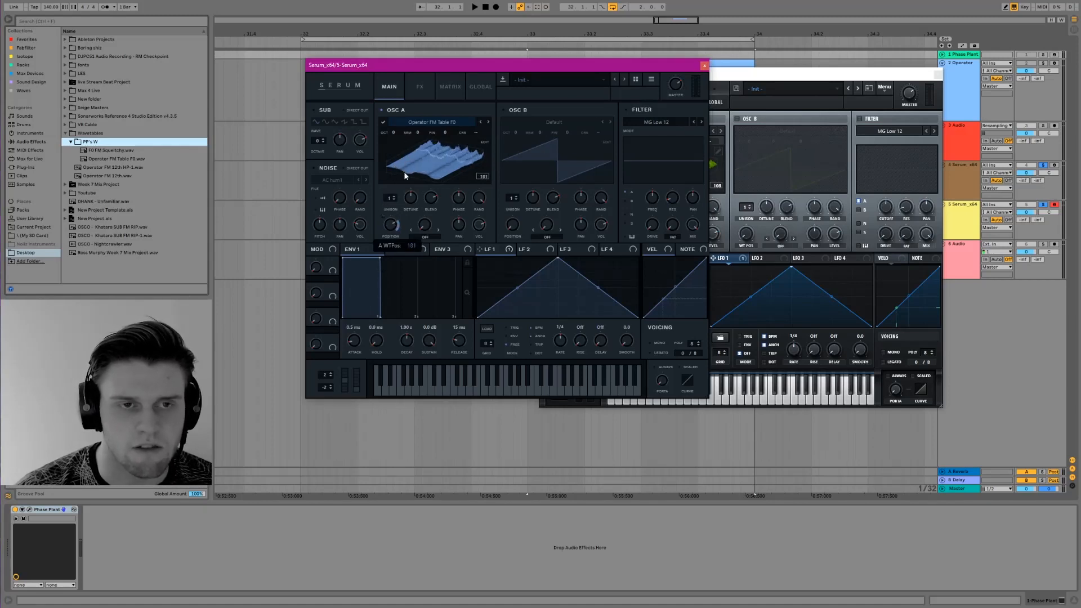
pyautogui.moveTo(403, 207); pyautogui.dragTo(396, 244)
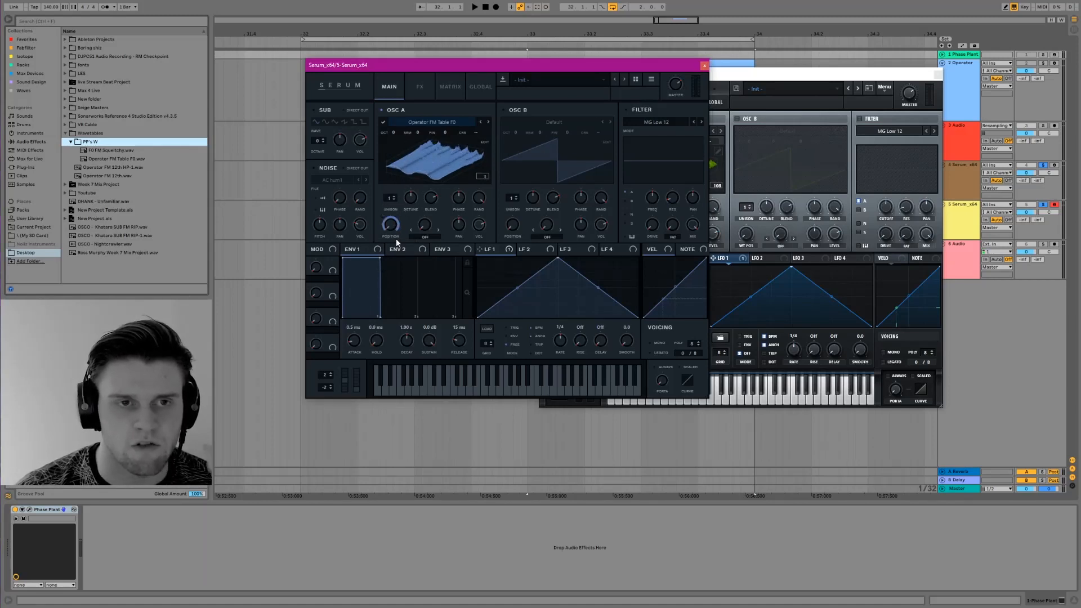
# Rearrange the two Serum windows so that both Oscillator A wavetables are visible beside each other.
pyautogui.click(778, 80)
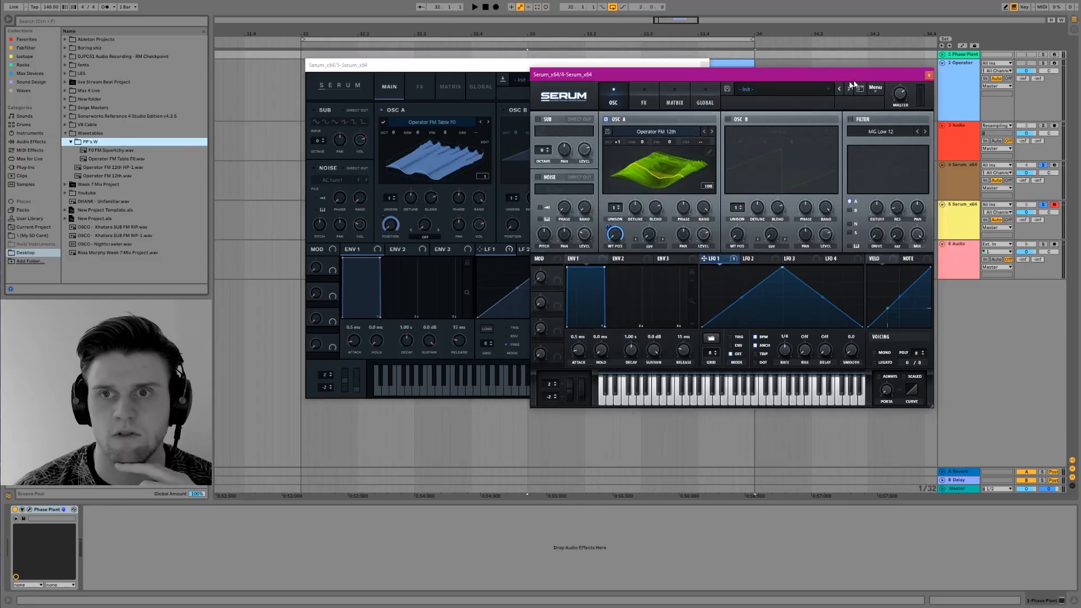
pyautogui.moveTo(852, 83); pyautogui.dragTo(801, 63)
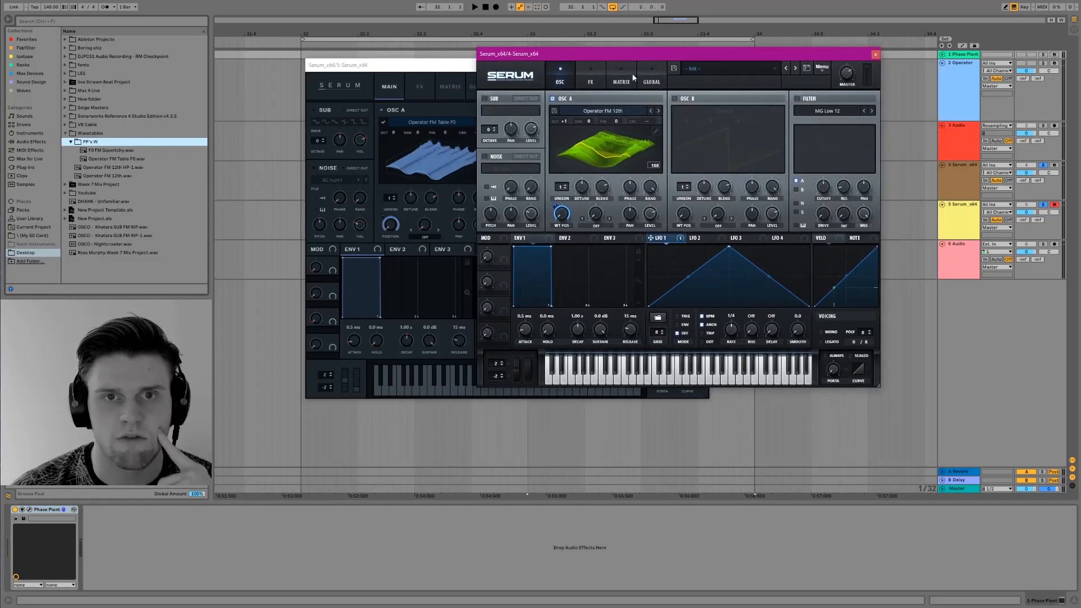
pyautogui.moveTo(471, 68); pyautogui.dragTo(413, 71)
pyautogui.click(596, 142)
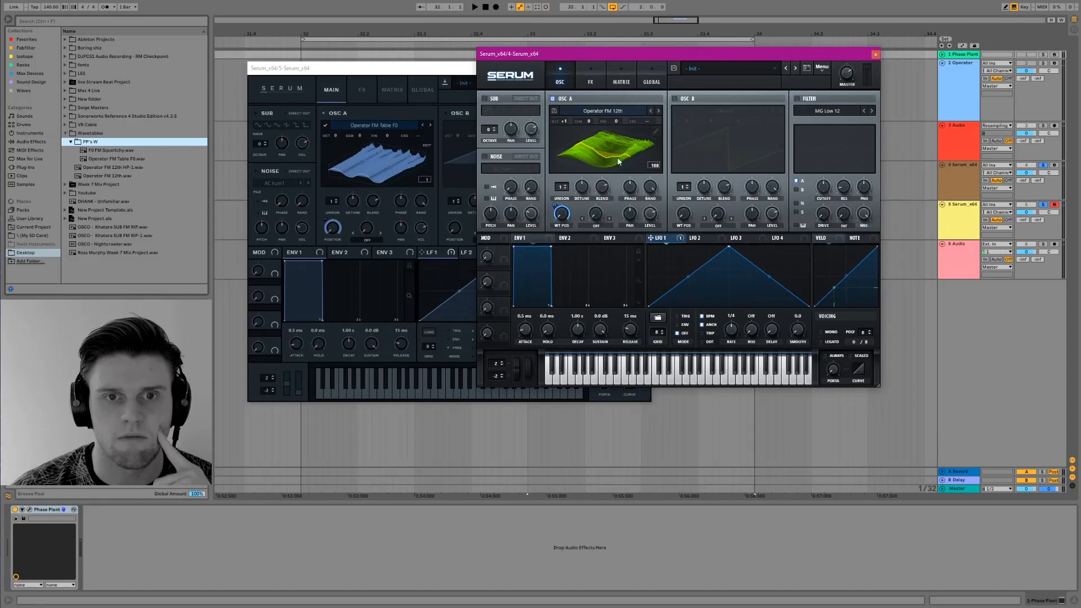
pyautogui.moveTo(666, 54); pyautogui.dragTo(760, 74)
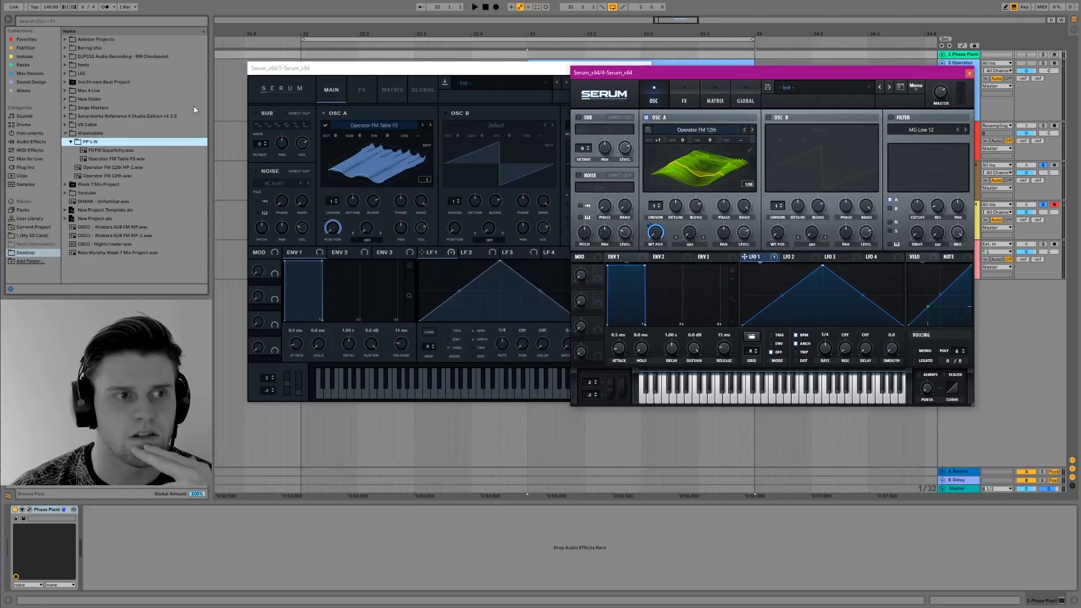
# Load Operator FM Table F0.wav into Oscillator A of the brown track's Serum, arm the track and open the oscillator's table editor.
pyautogui.moveTo(136, 159); pyautogui.dragTo(686, 178)
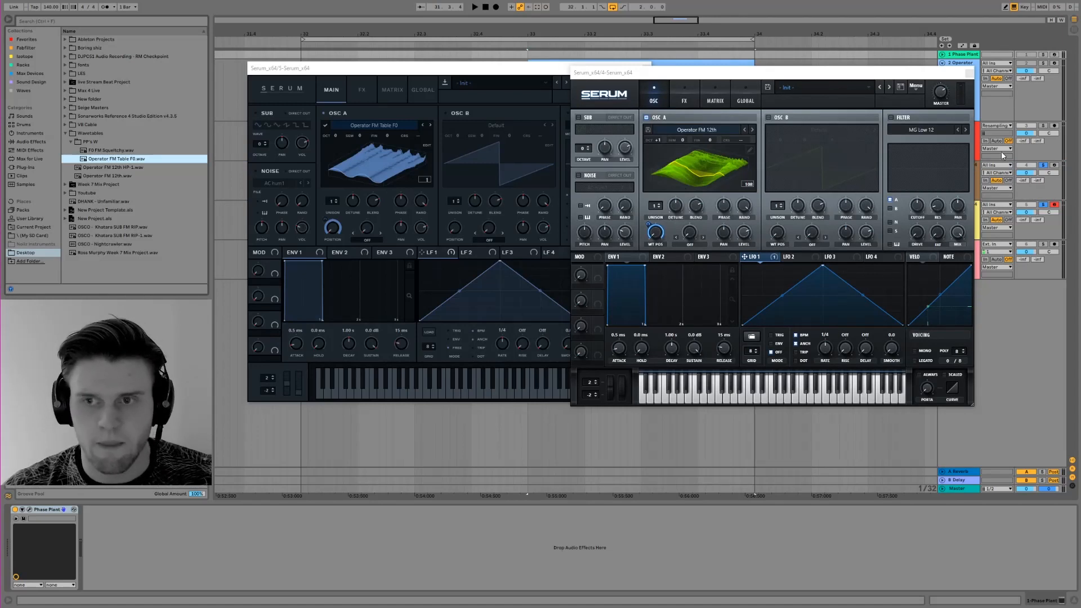
pyautogui.click(1055, 165)
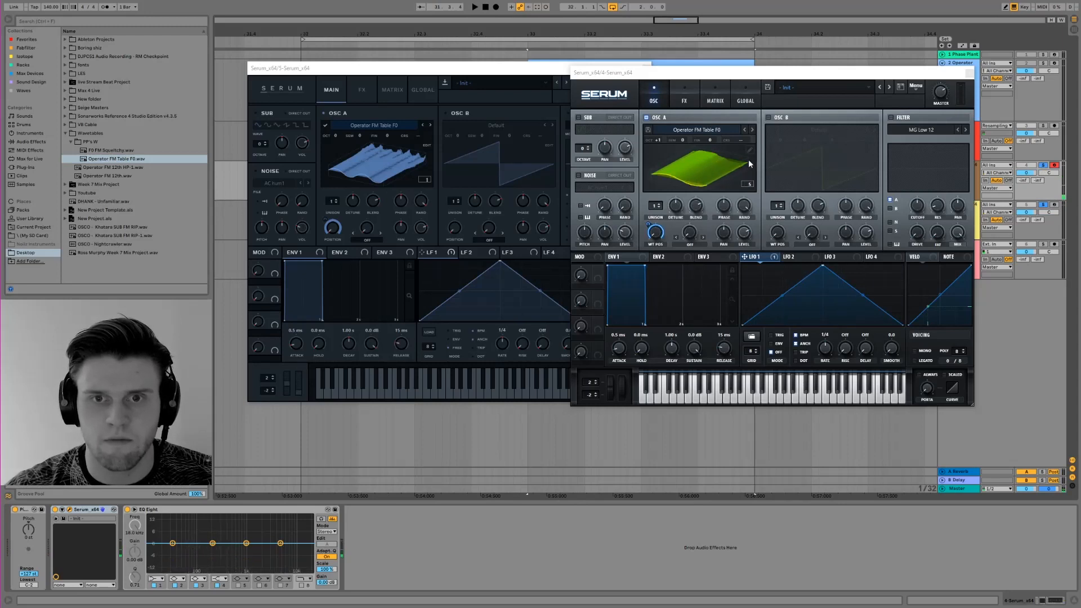
pyautogui.click(714, 162)
pyautogui.click(716, 161)
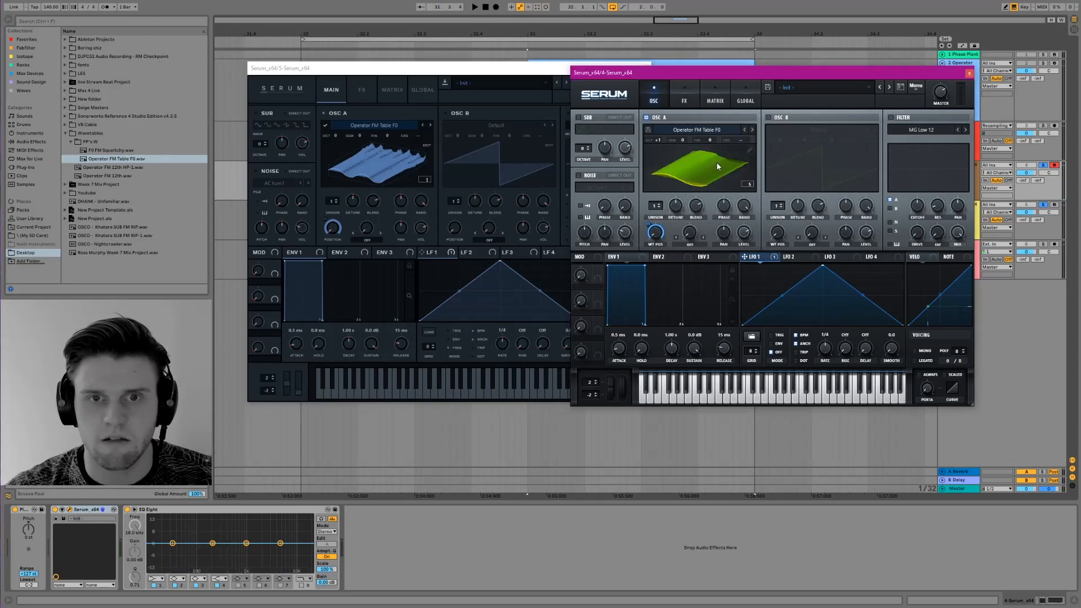
pyautogui.click(716, 161)
pyautogui.click(716, 161)
pyautogui.click(751, 150)
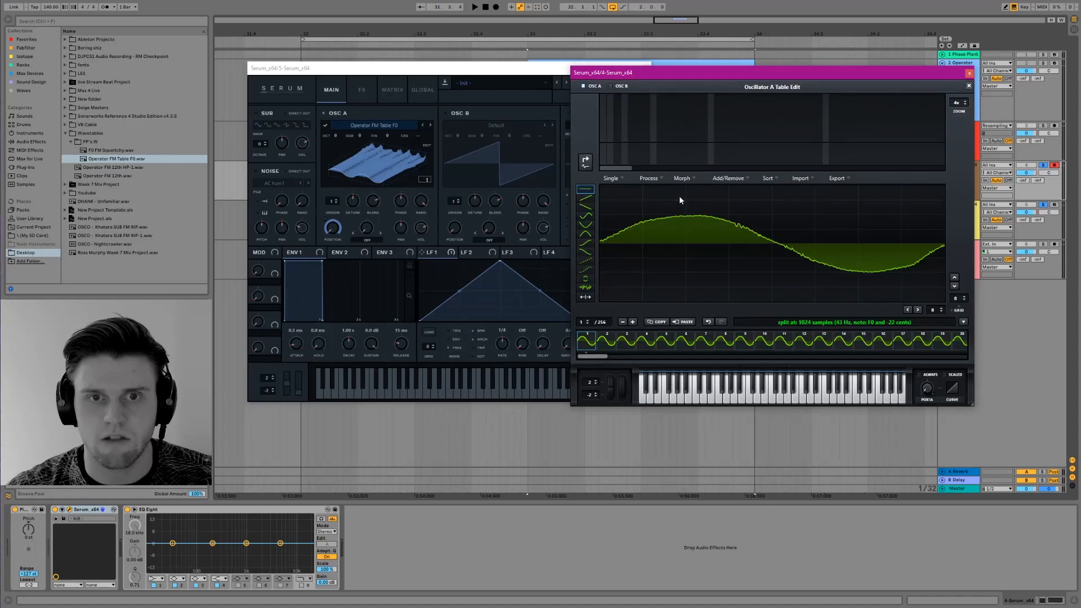
# Normalize each frame of the brown Serum's Oscillator A wavetable separately and apply the Crossfade morph.
pyautogui.click(648, 178)
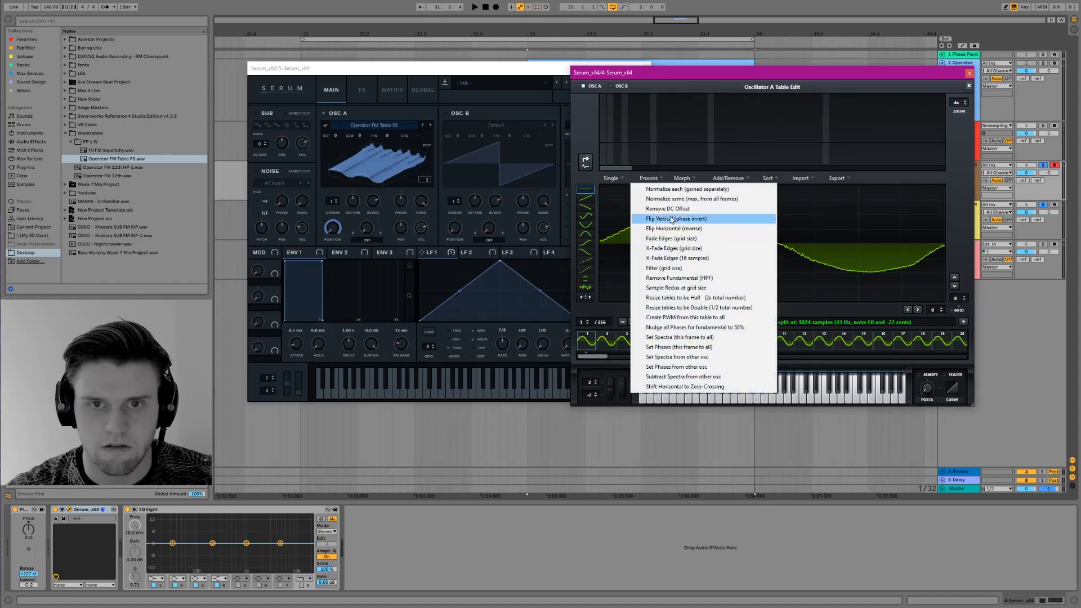
pyautogui.moveTo(682, 179)
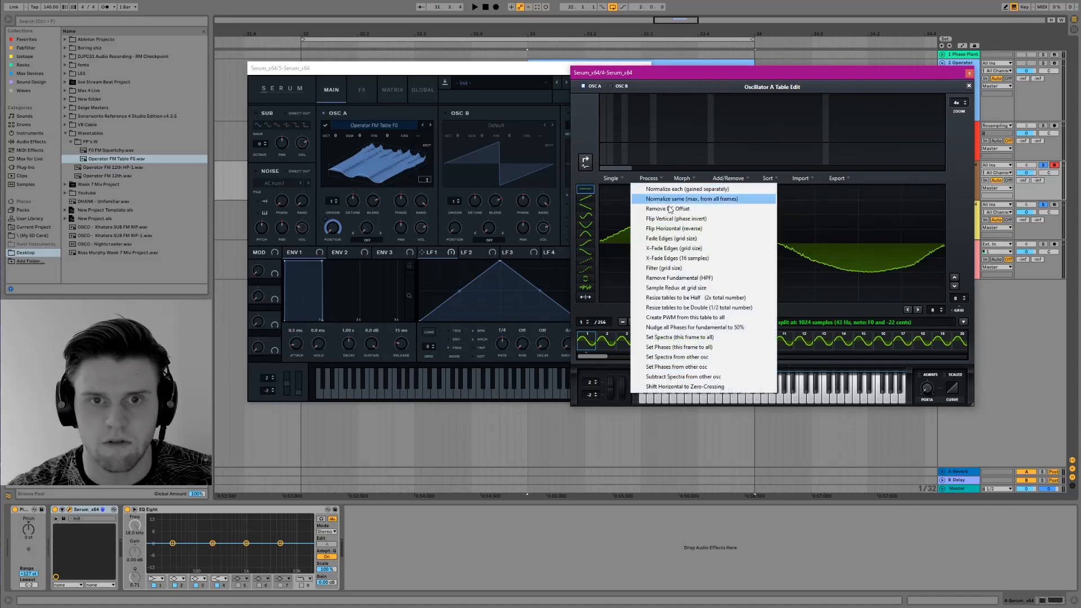
pyautogui.click(667, 190)
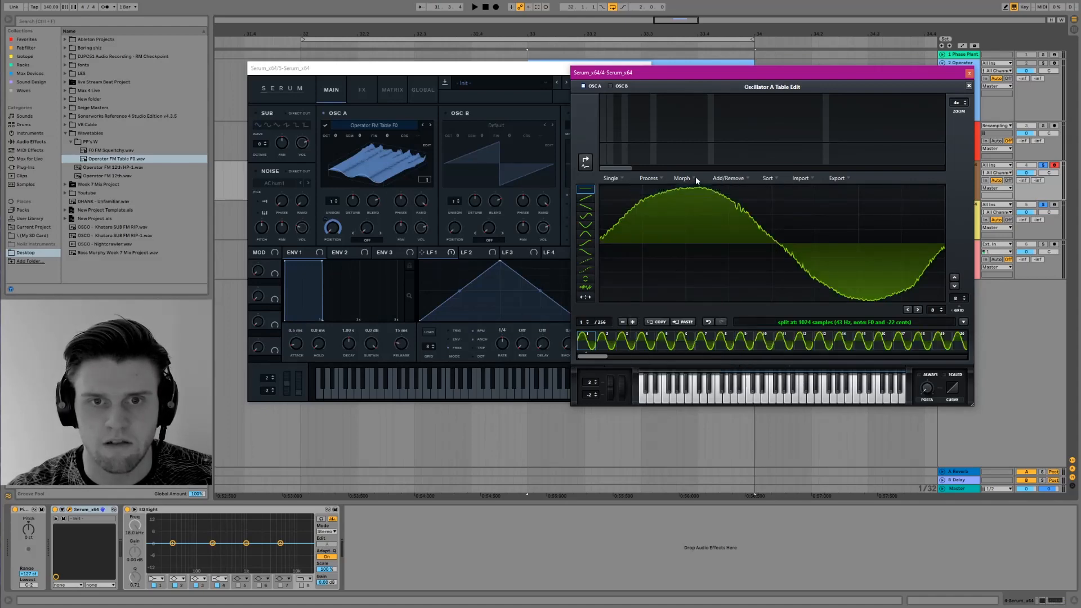
pyautogui.click(698, 177)
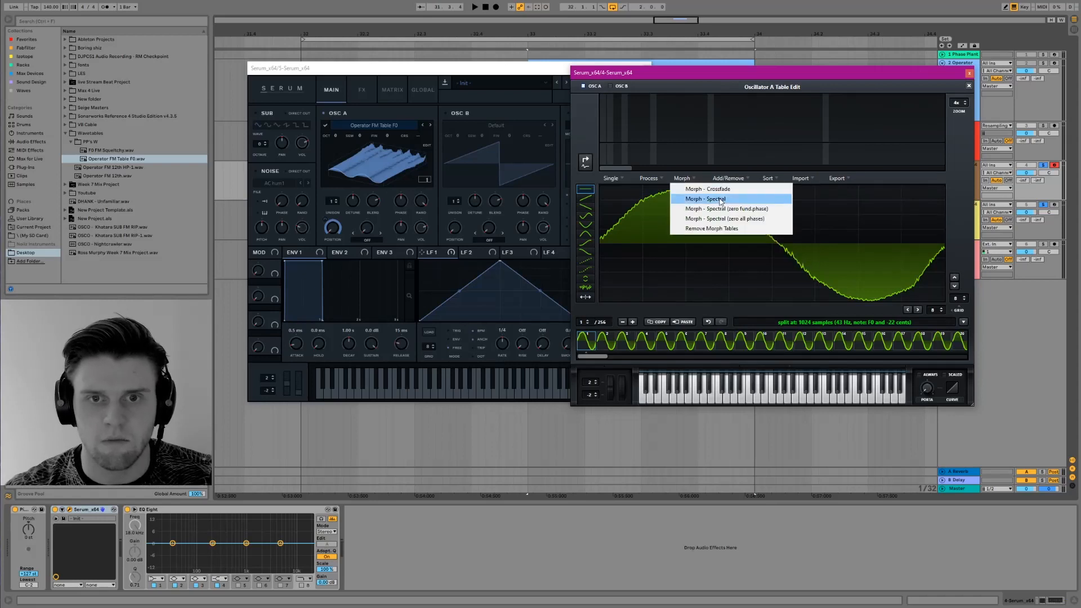
pyautogui.click(703, 189)
# Apply Fade Edges (grid size) to the wavetable frames and close the Oscillator A table editor.
pyautogui.click(656, 180)
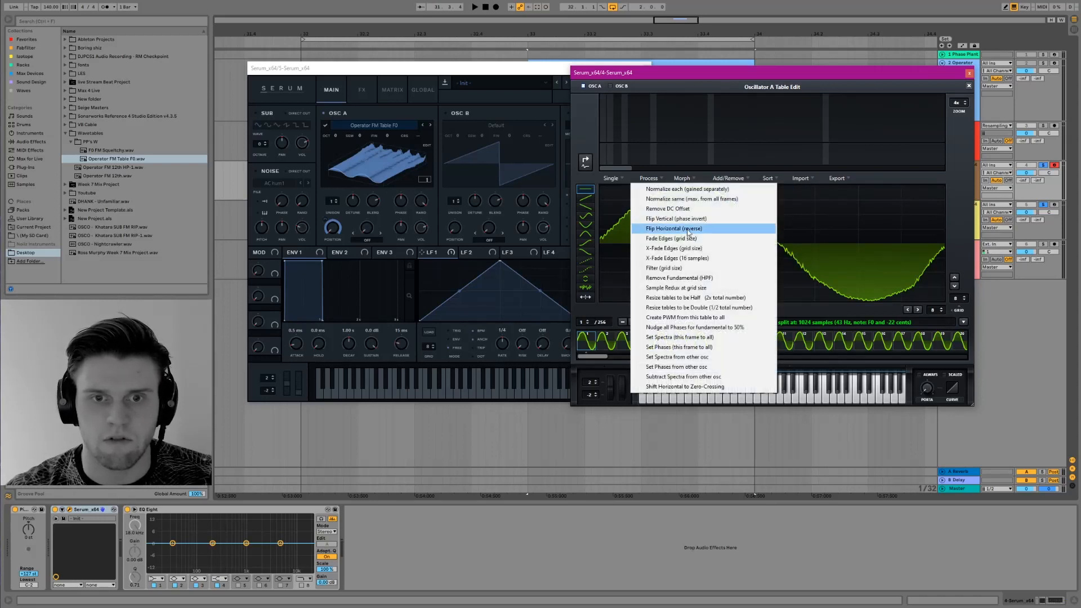
pyautogui.click(684, 241)
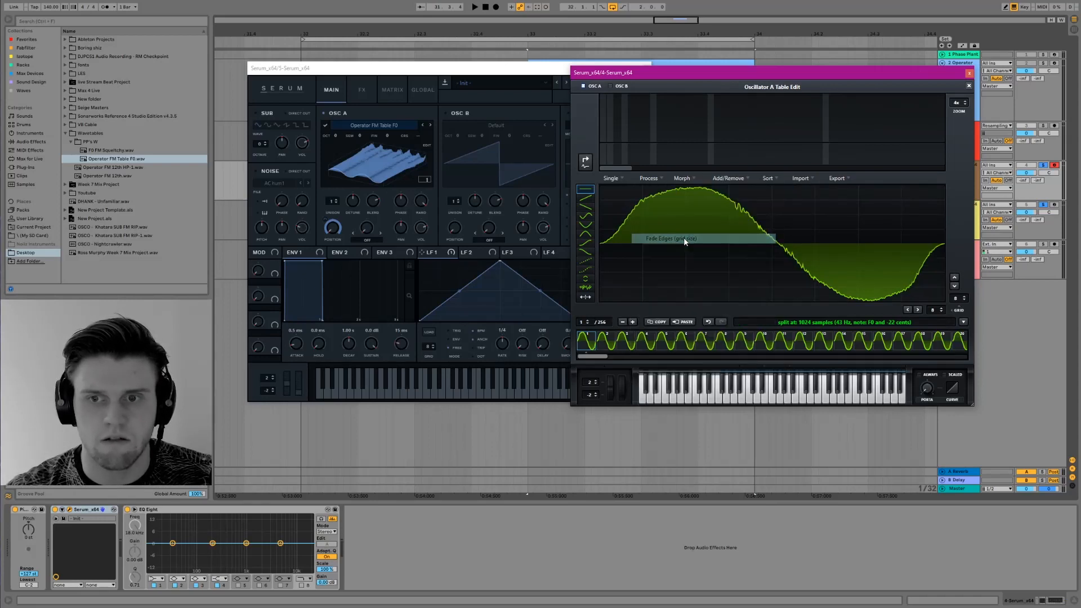
pyautogui.click(969, 86)
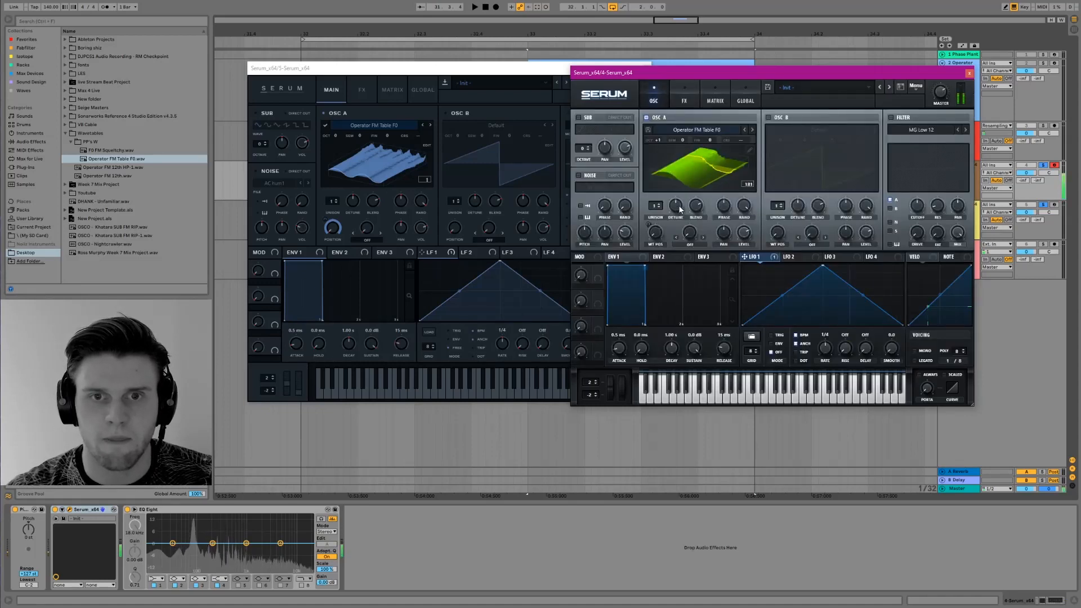
# Compare the sound of the two Serum wavetables by alternately arming the yellow and brown tracks, finishing on yellow.
pyautogui.click(1054, 203)
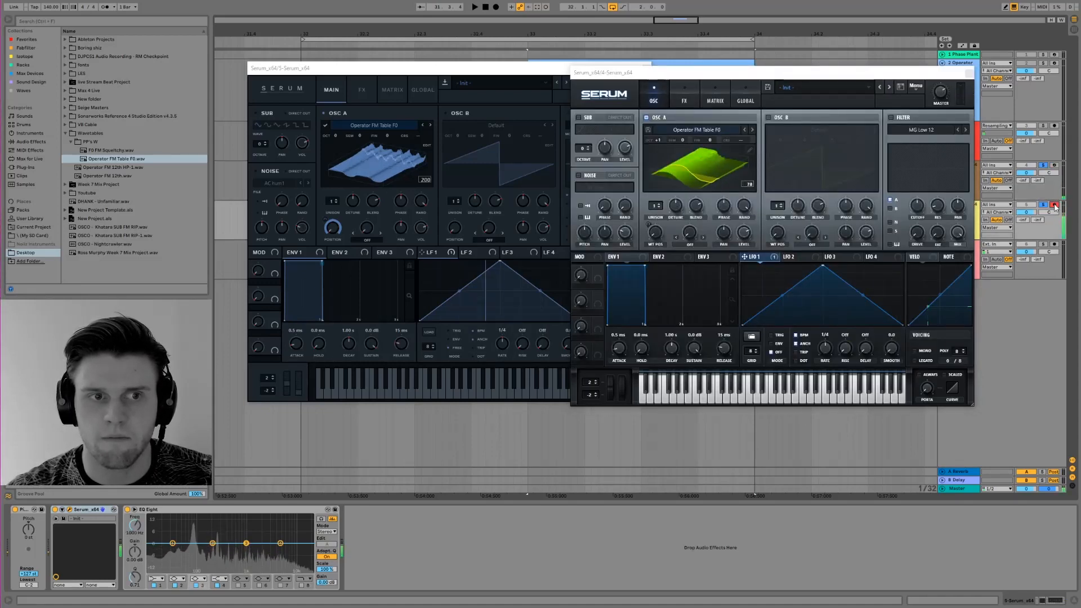
pyautogui.click(1054, 165)
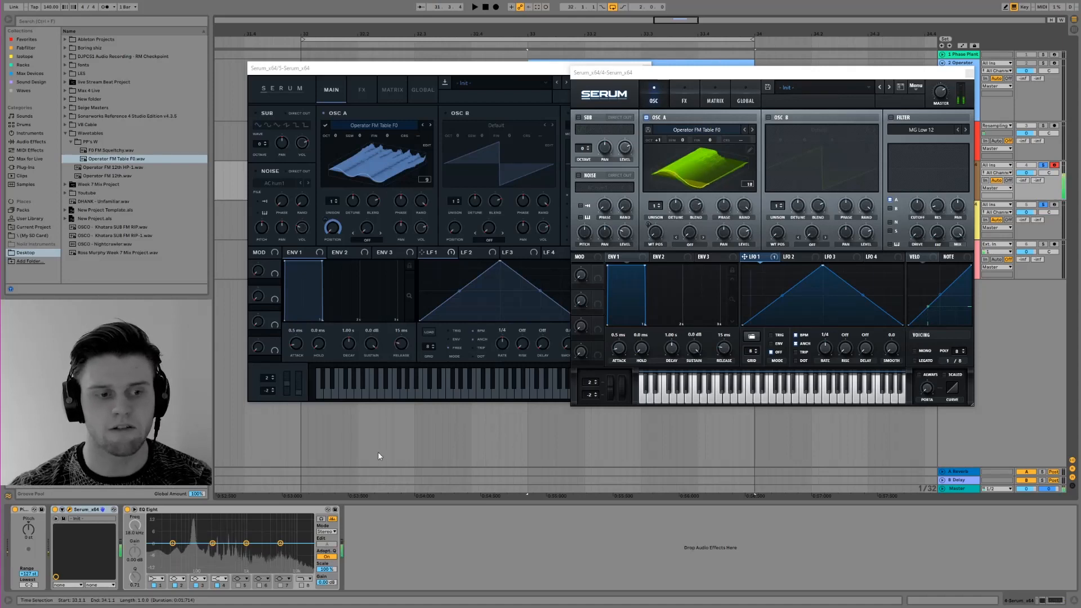
pyautogui.click(1055, 205)
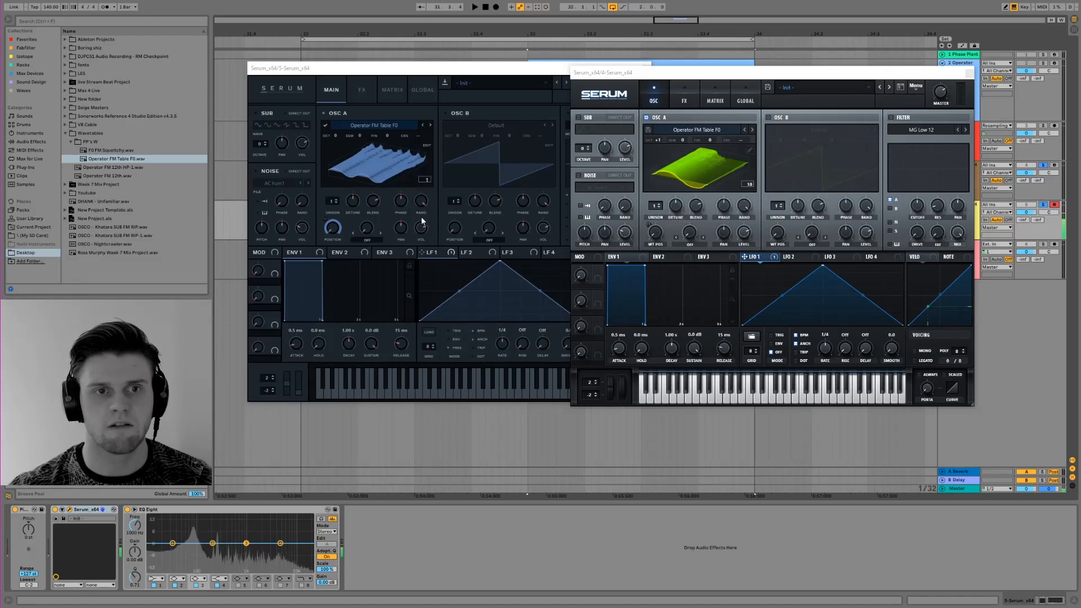
# In the yellow Serum, enable Oscillator B with Analog_BD_Sin and use it to FM Oscillator A with a raised warp amount.
pyautogui.click(445, 112)
pyautogui.click(533, 128)
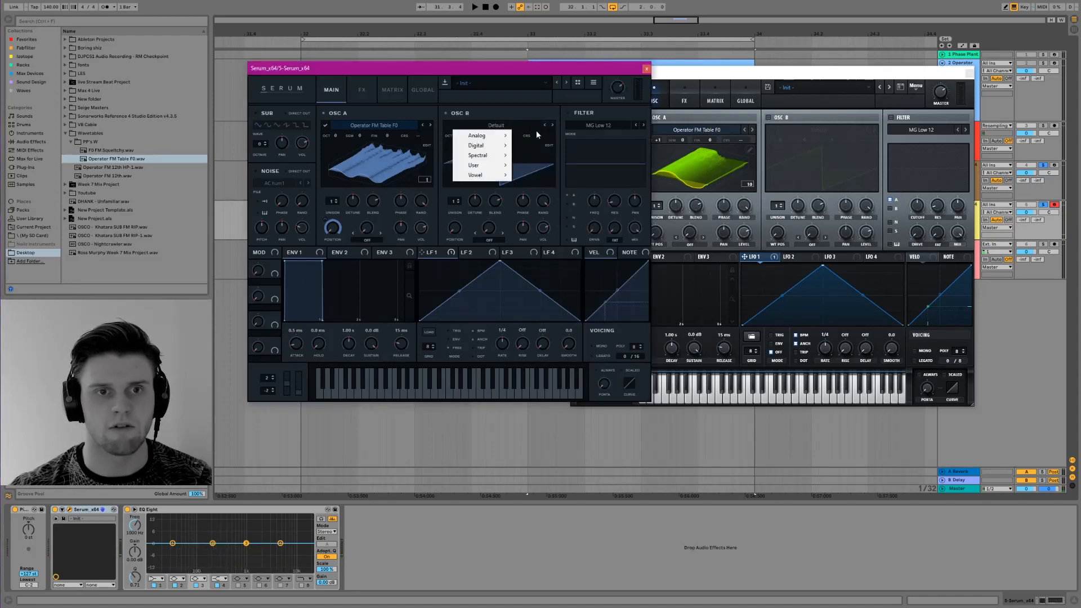
pyautogui.moveTo(489, 145)
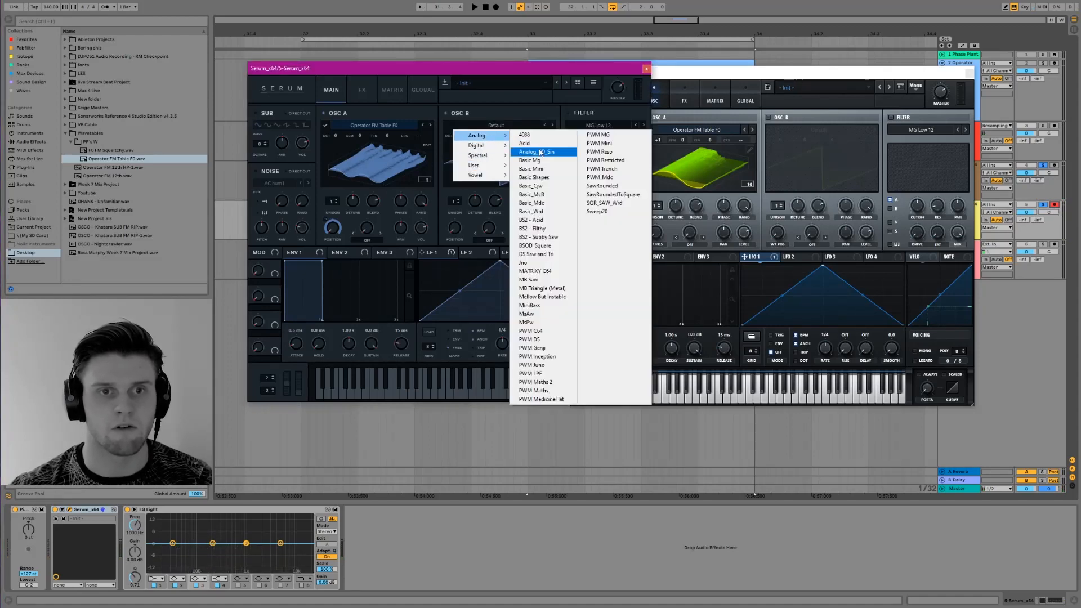
pyautogui.click(534, 151)
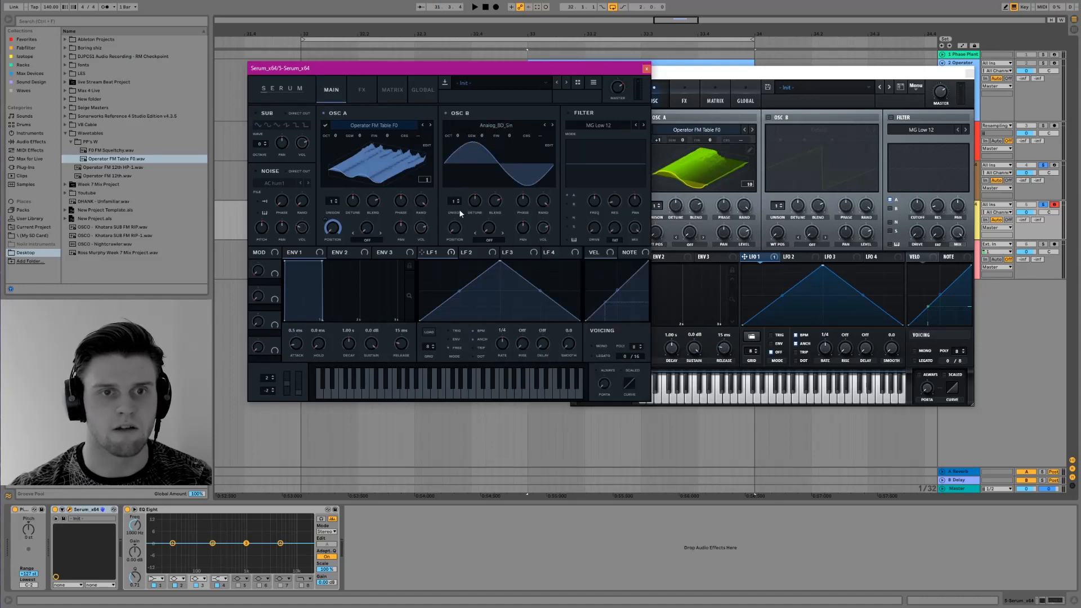
pyautogui.click(367, 238)
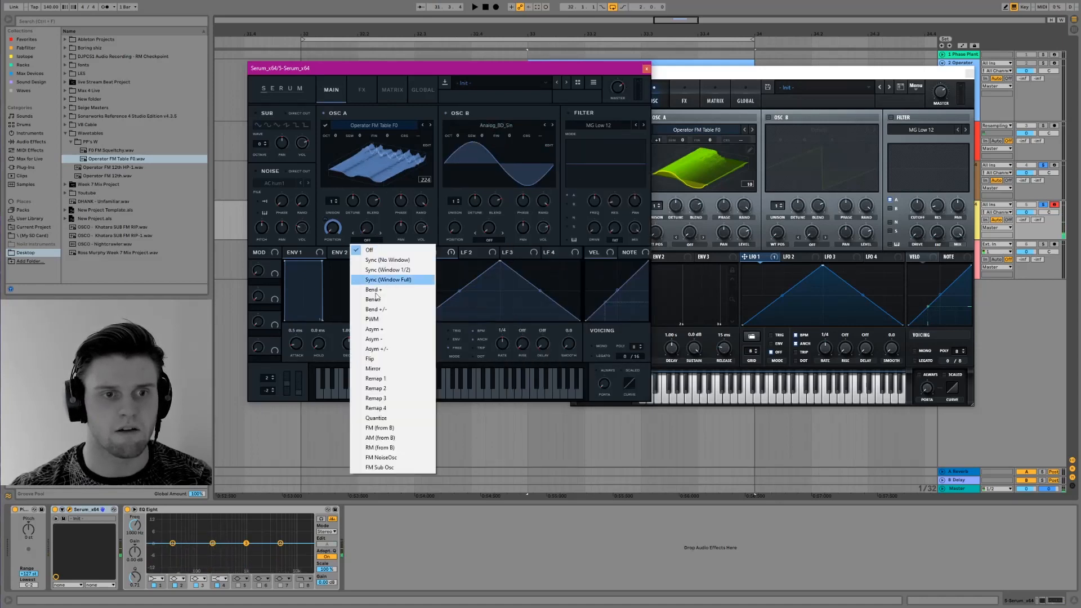
pyautogui.click(379, 427)
pyautogui.moveTo(367, 227); pyautogui.dragTo(372, 199)
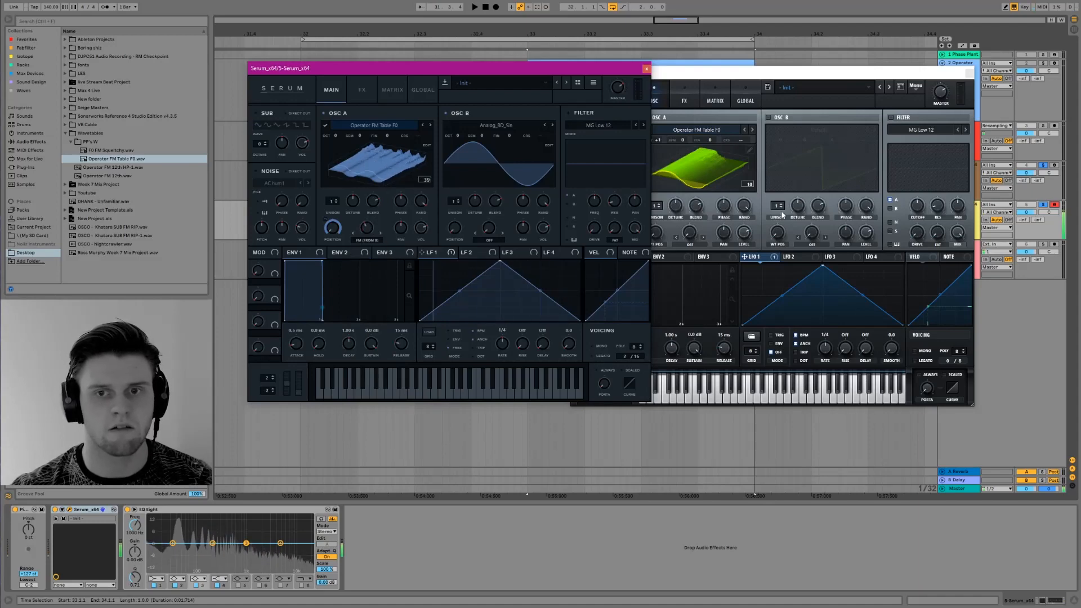
# Set up the same FM (from B) warp with Analog_BD_Sin in the brown Serum, arm its track and raise Oscillator A's warp amount.
pyautogui.click(767, 117)
pyautogui.click(819, 130)
pyautogui.moveTo(795, 141)
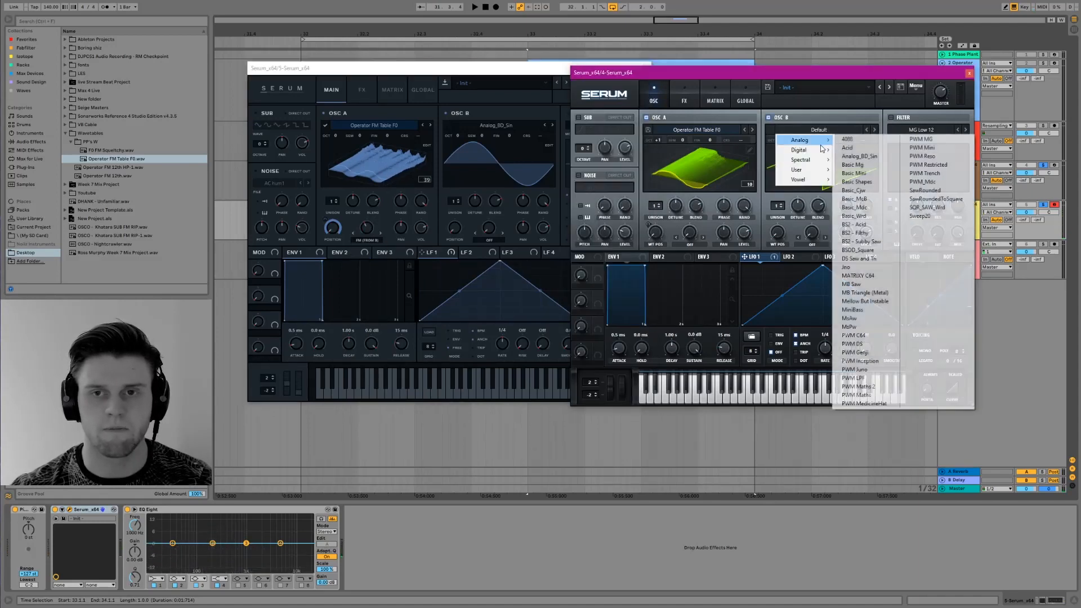
pyautogui.click(842, 158)
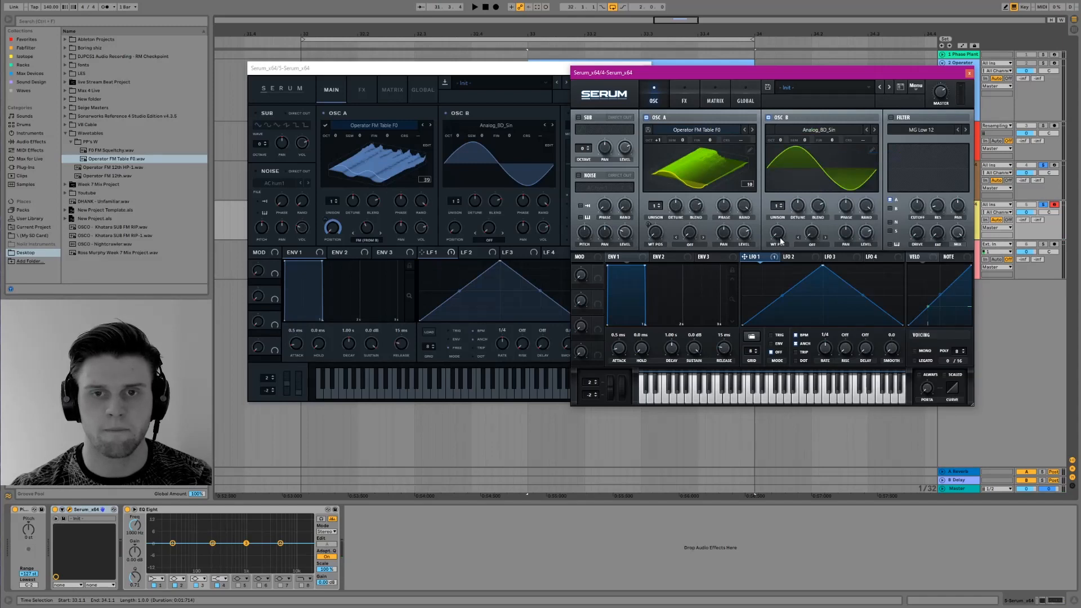
pyautogui.click(689, 245)
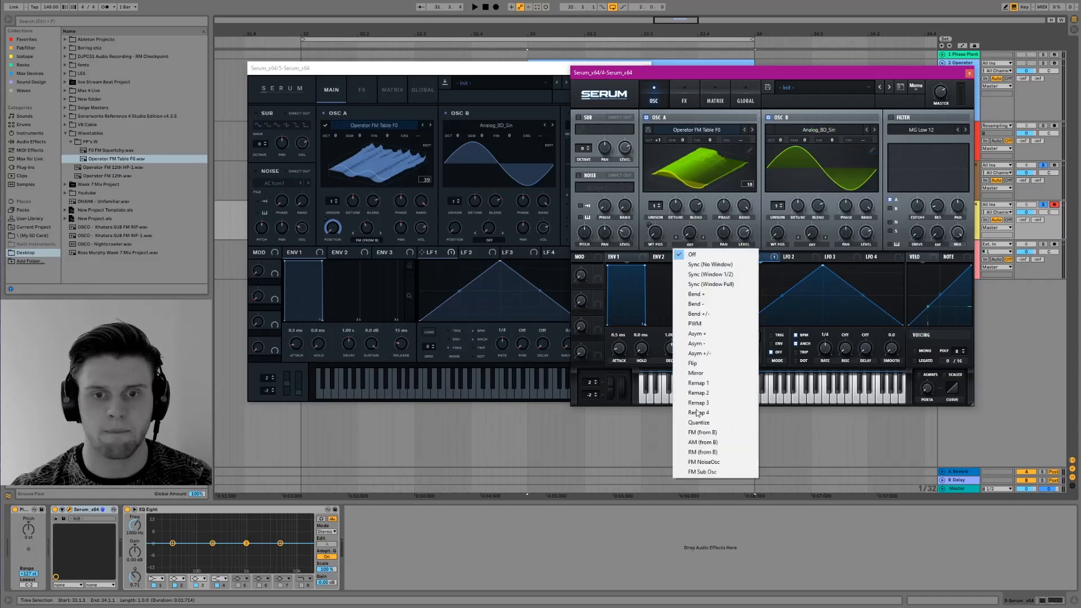
pyautogui.click(701, 433)
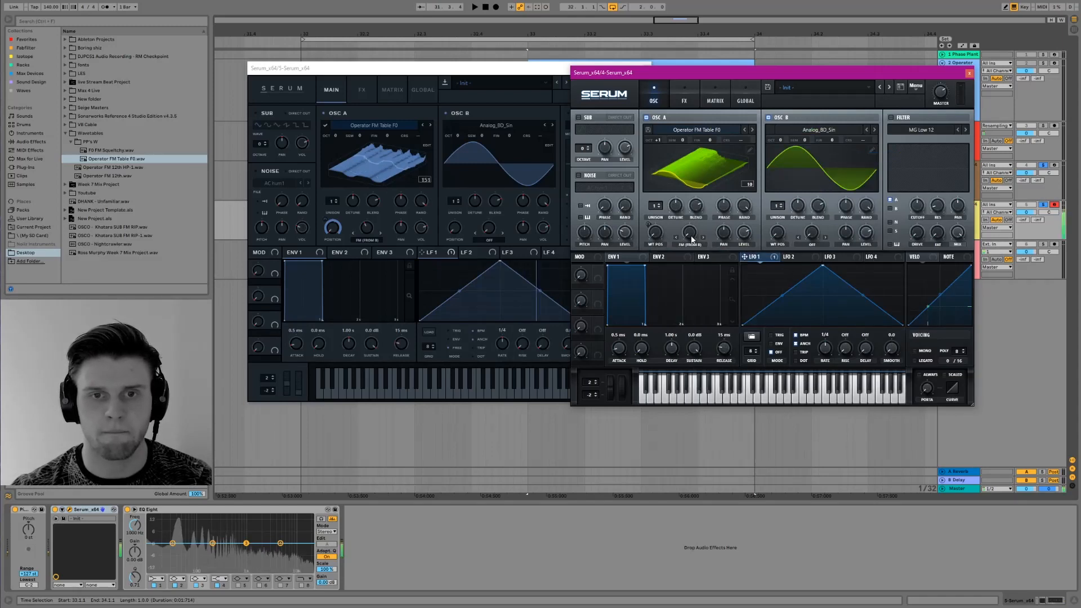
pyautogui.click(1054, 166)
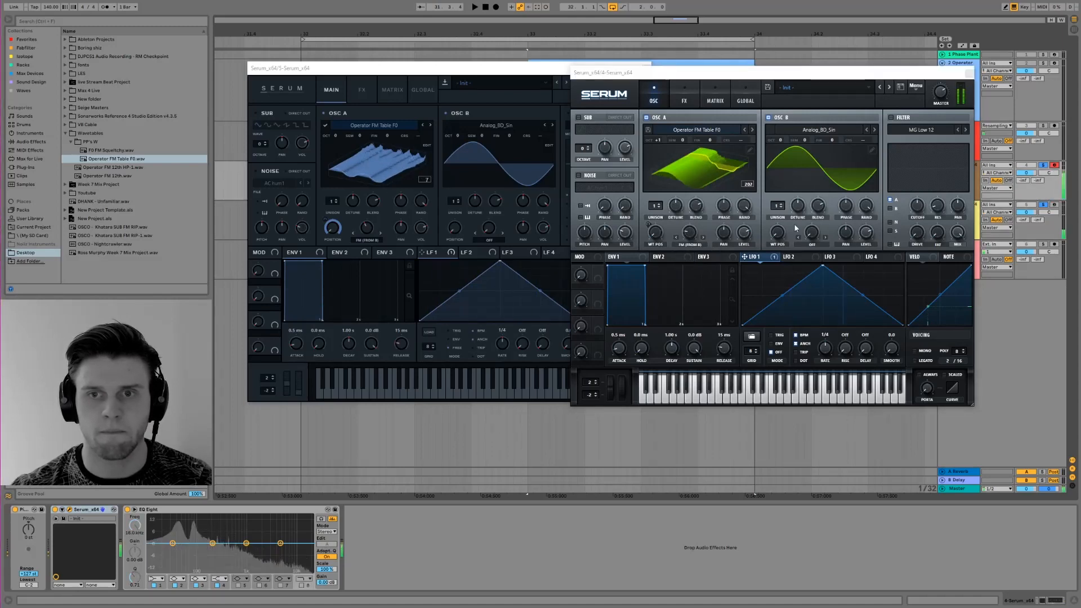
pyautogui.moveTo(689, 232); pyautogui.dragTo(689, 219)
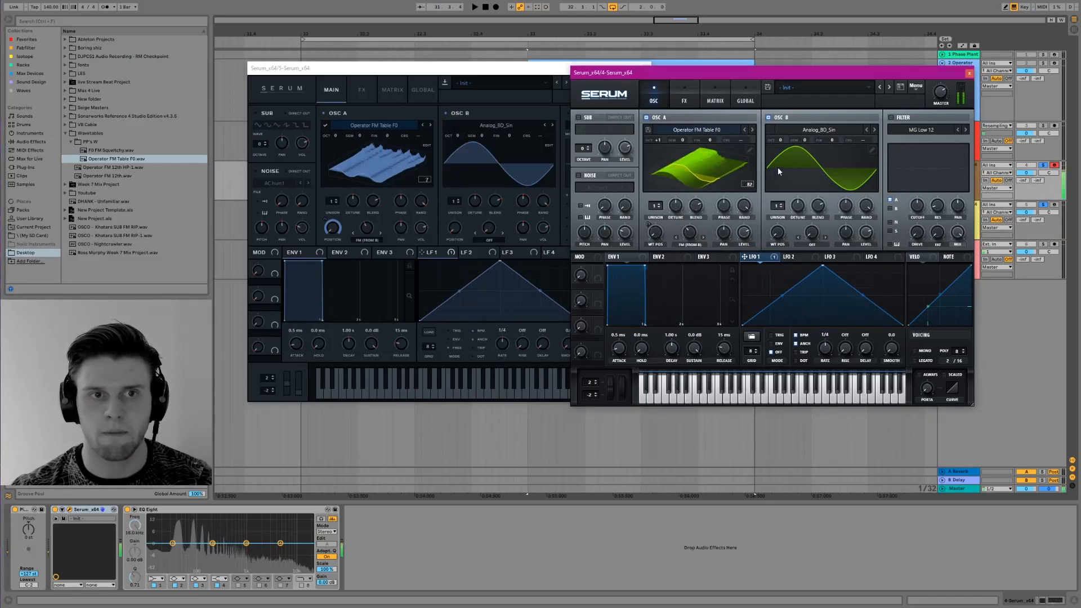
# Turn Oscillator B's level all the way down in both Serums so it serves only as the FM source.
pyautogui.moveTo(780, 140)
pyautogui.mouseDown()
pyautogui.moveTo(783, 156)
pyautogui.moveTo(780, 144)
pyautogui.mouseUp()
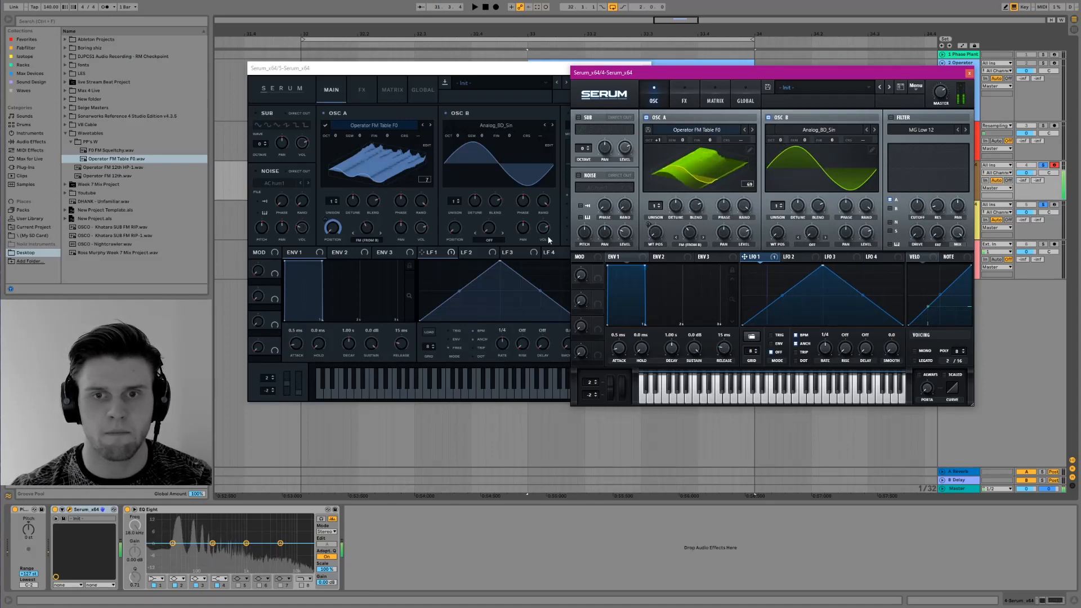
pyautogui.moveTo(867, 232); pyautogui.dragTo(862, 394)
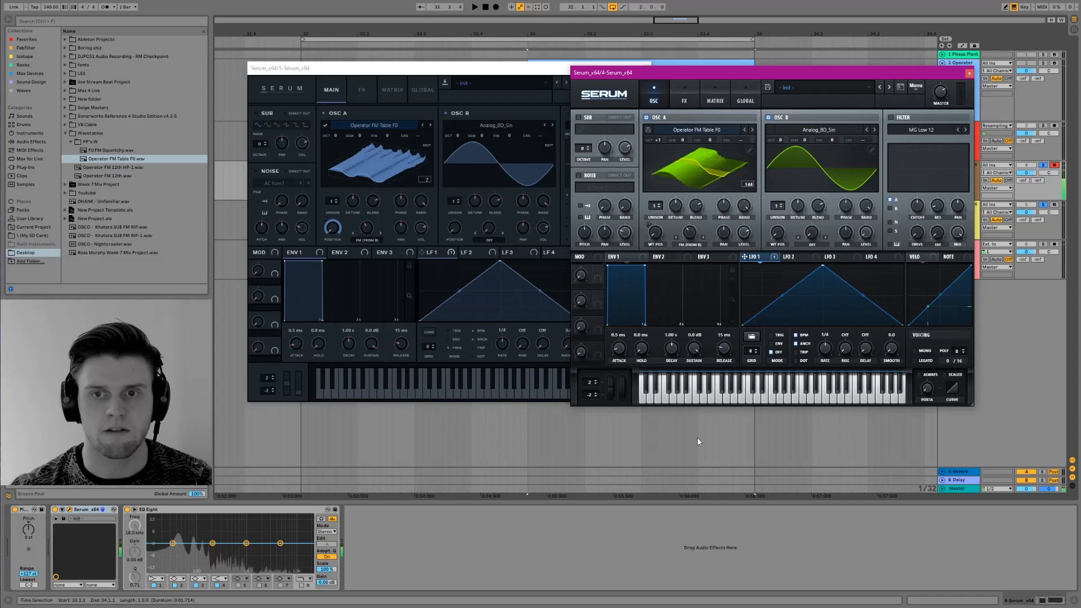
pyautogui.moveTo(545, 228); pyautogui.dragTo(562, 501)
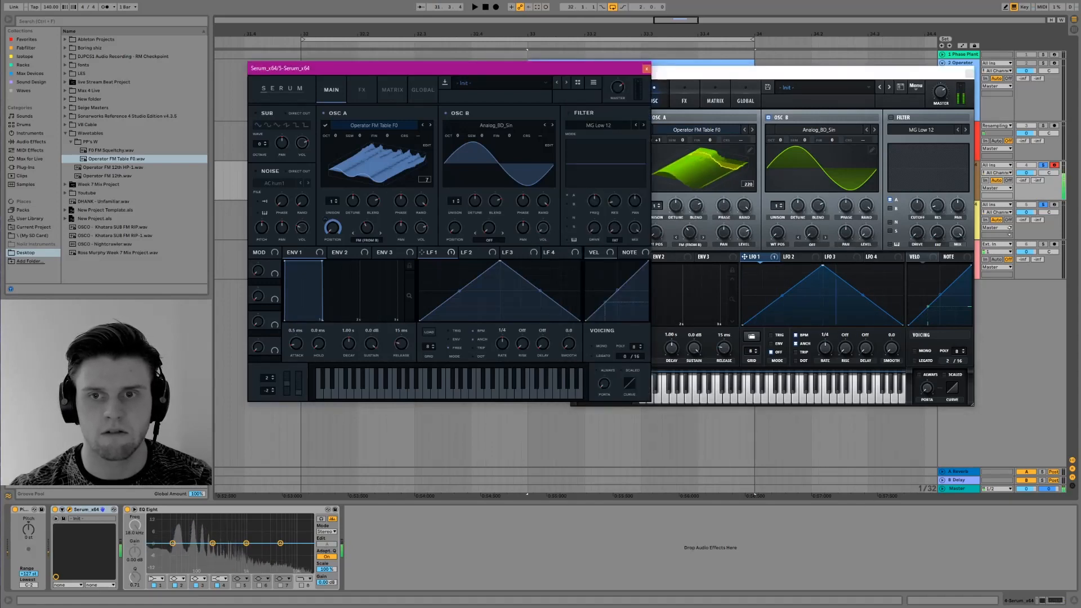
# Compare the two FM-modulated Serum sounds by switching record arm between the yellow and brown tracks.
pyautogui.click(1054, 205)
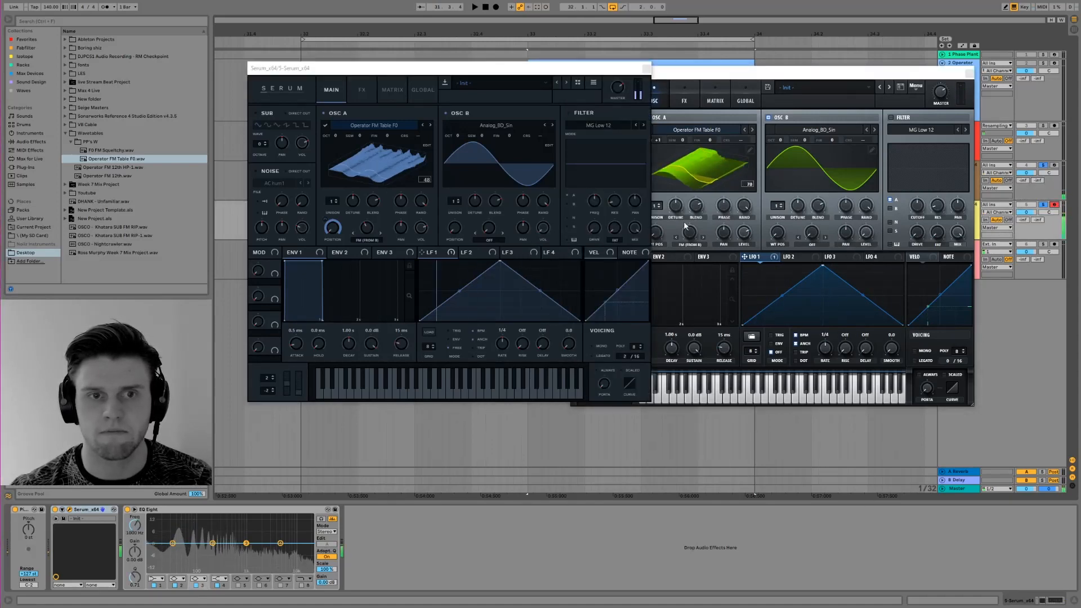
pyautogui.click(1030, 179)
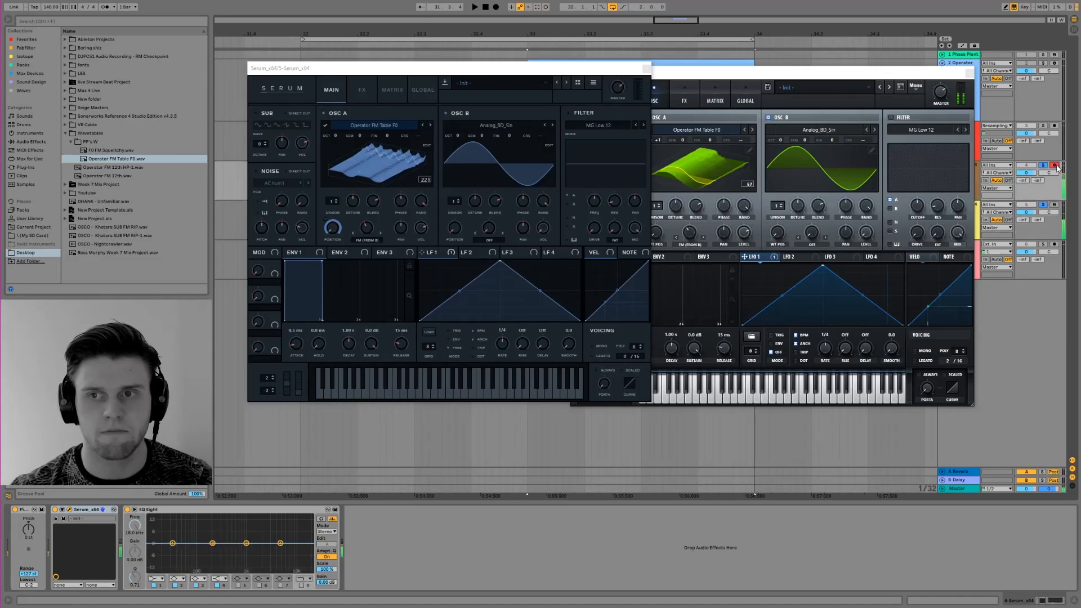
pyautogui.click(775, 77)
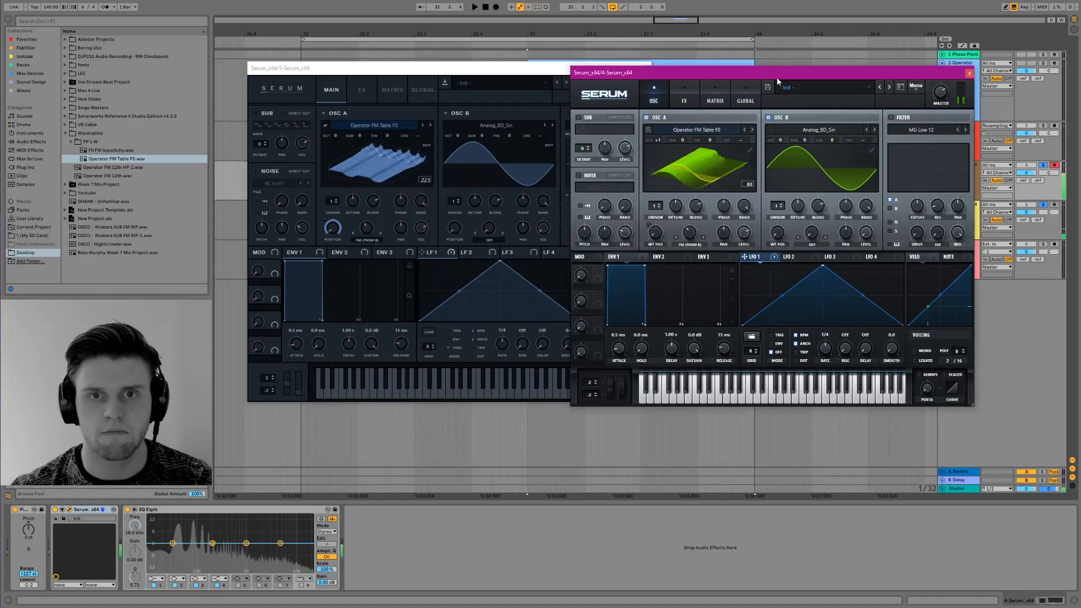
pyautogui.click(1054, 205)
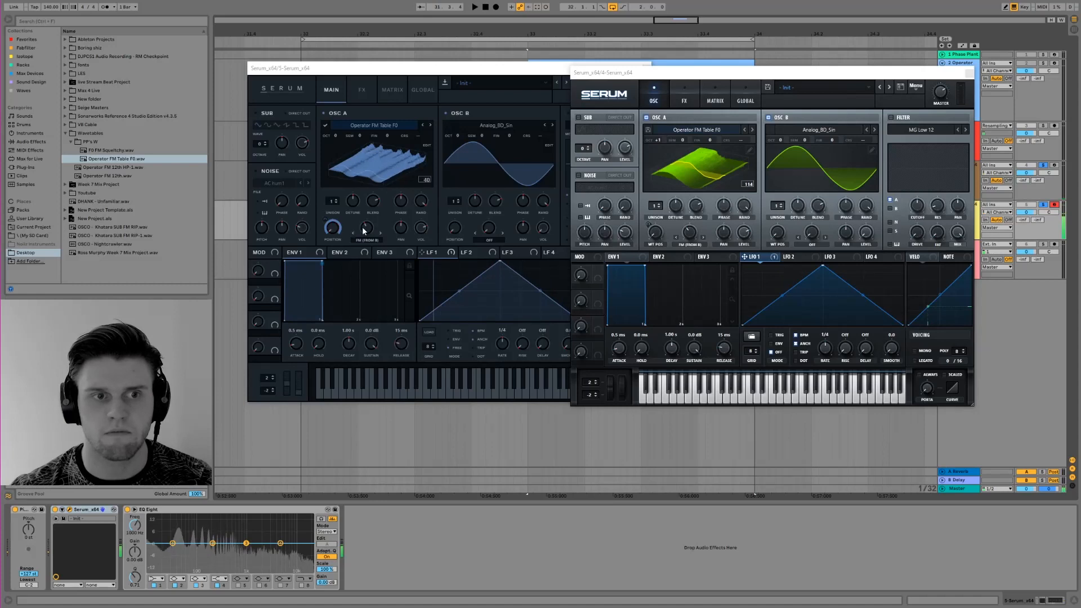
# Set the brown Serum's Oscillator A warp to 41% and compare it with the yellow Serum again, leaving the brown track armed.
pyautogui.click(413, 231)
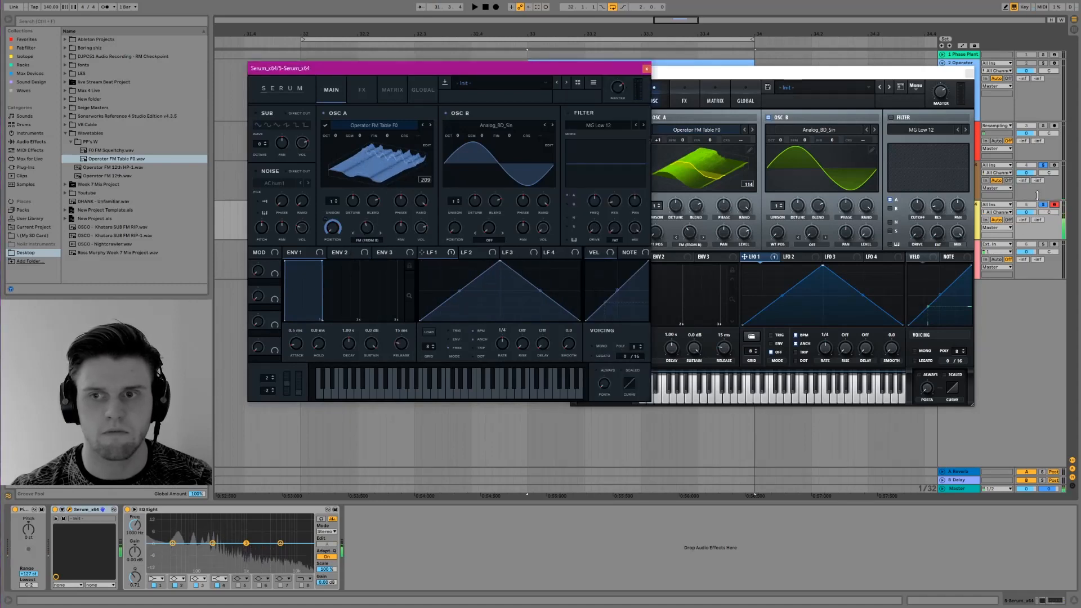
pyautogui.click(692, 233)
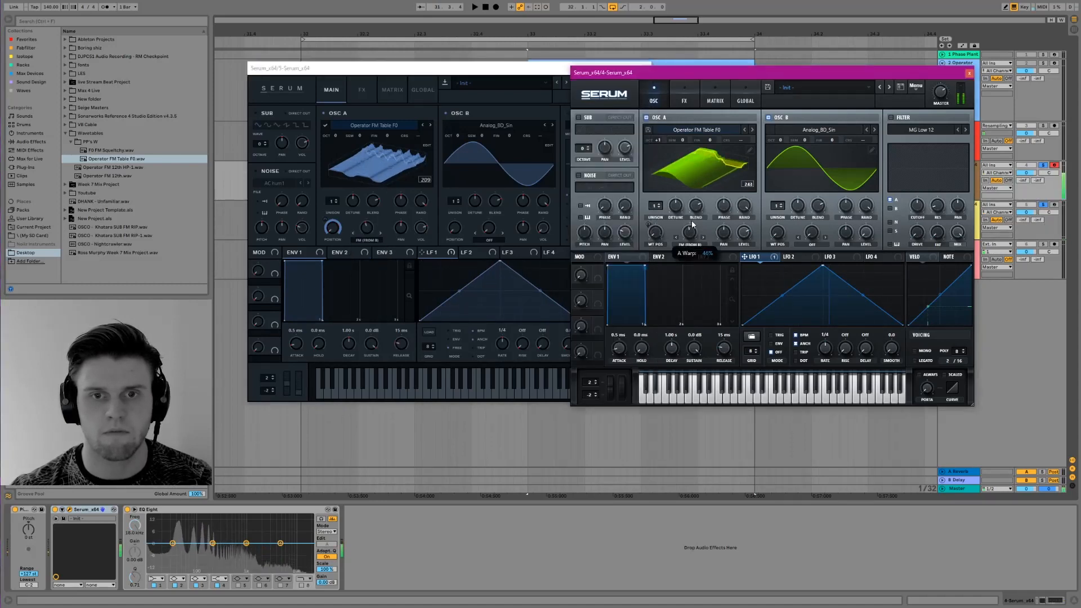
pyautogui.click(1054, 205)
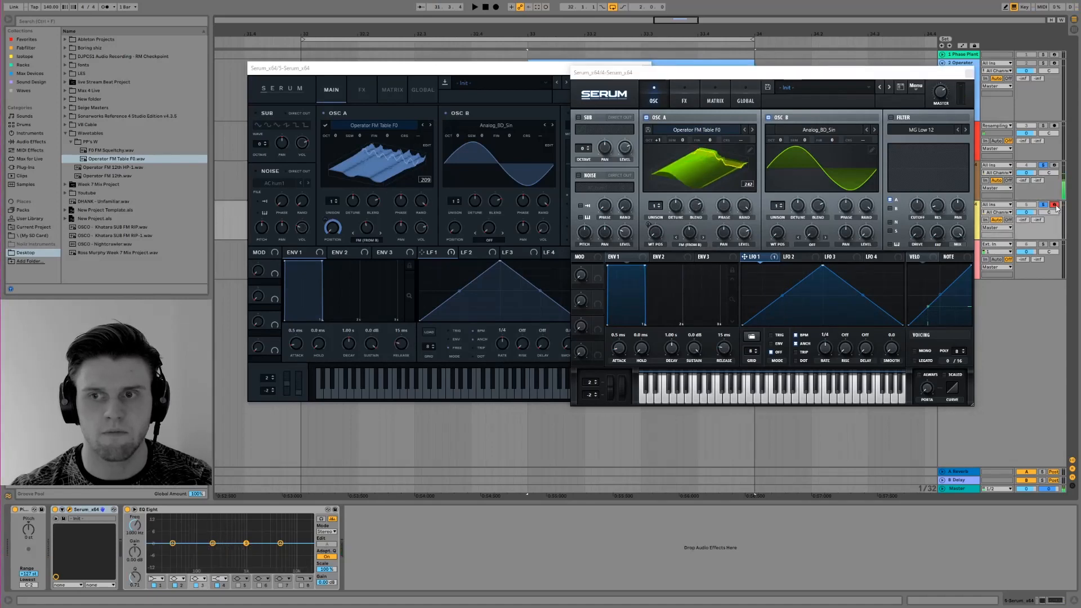
pyautogui.click(1054, 165)
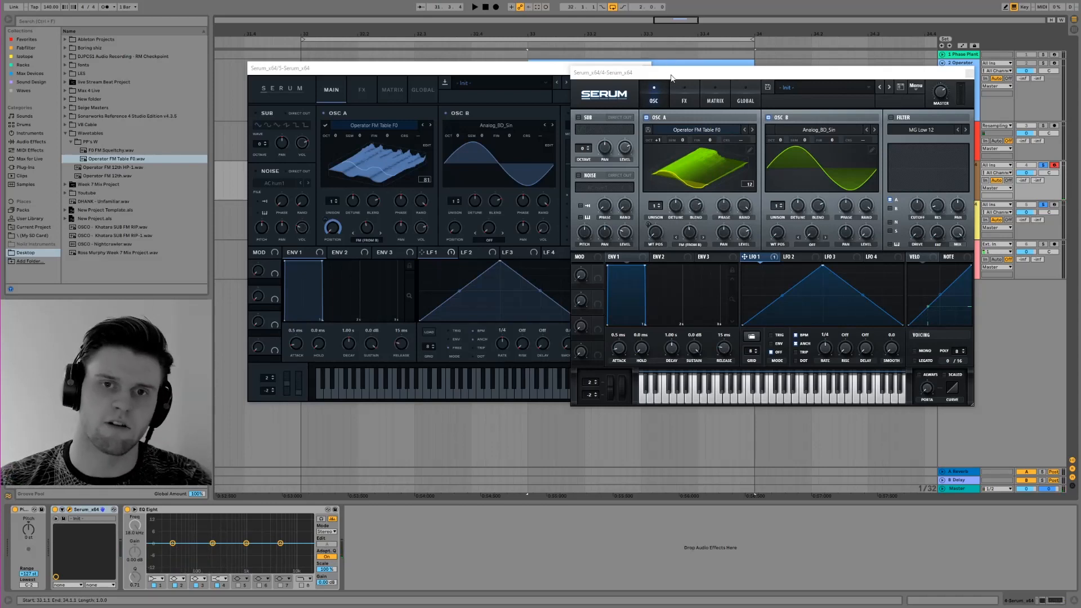
# Place the yellow and brown Serum windows side by side without overlap, with the brown one in focus.
pyautogui.moveTo(535, 68); pyautogui.dragTo(465, 71)
pyautogui.moveTo(612, 77); pyautogui.dragTo(628, 74)
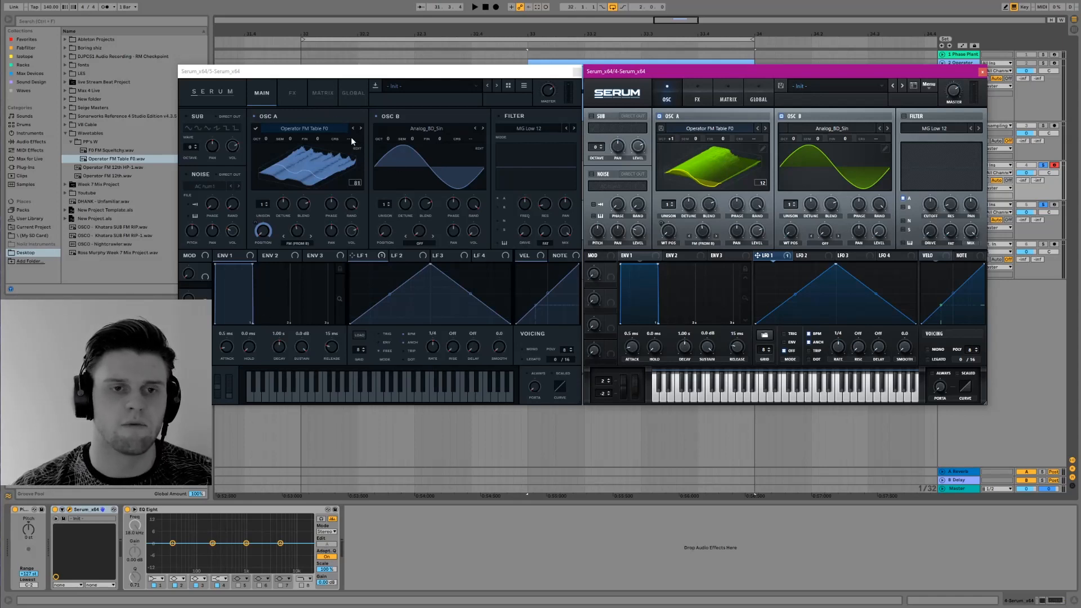
pyautogui.click(367, 72)
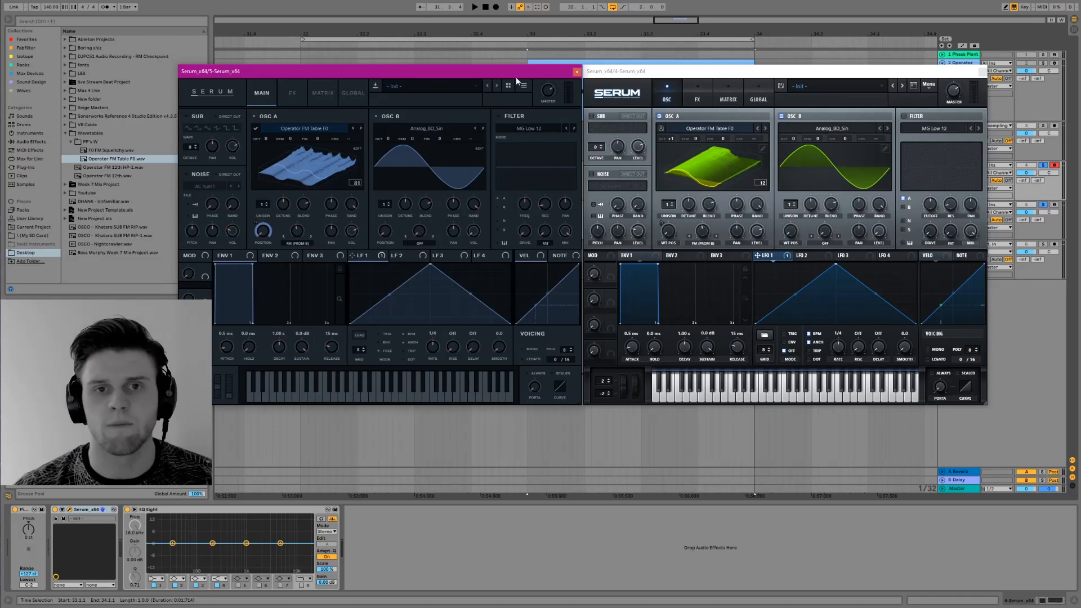
pyautogui.click(677, 72)
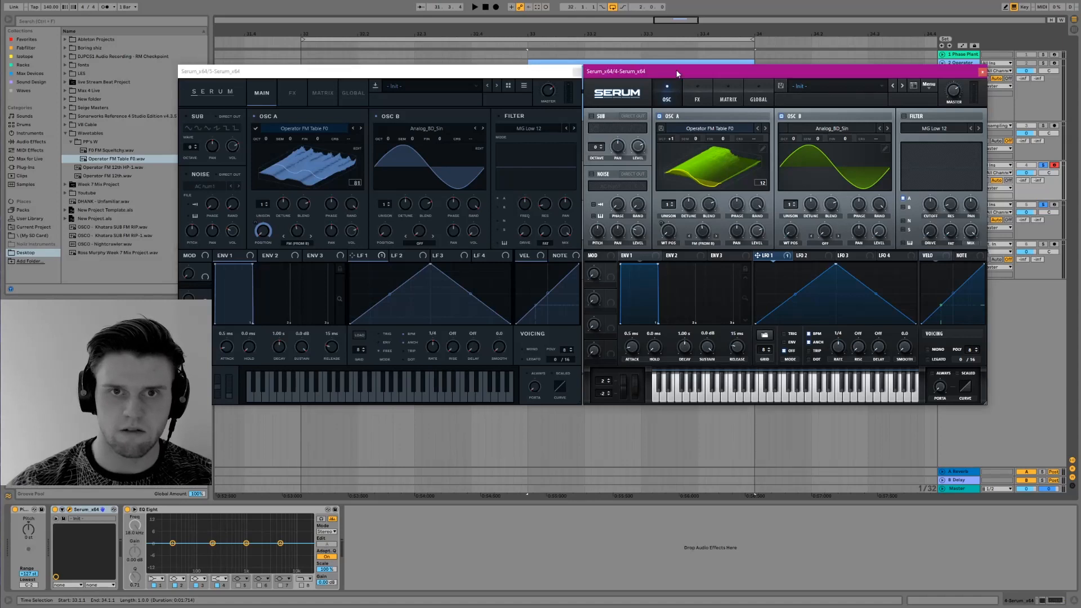
# Reimport Operator FM Table F0.wav into the brown Serum's Oscillator A, check its first frame in the table editor, and move the wavetable position to frame 108.
pyautogui.click(725, 169)
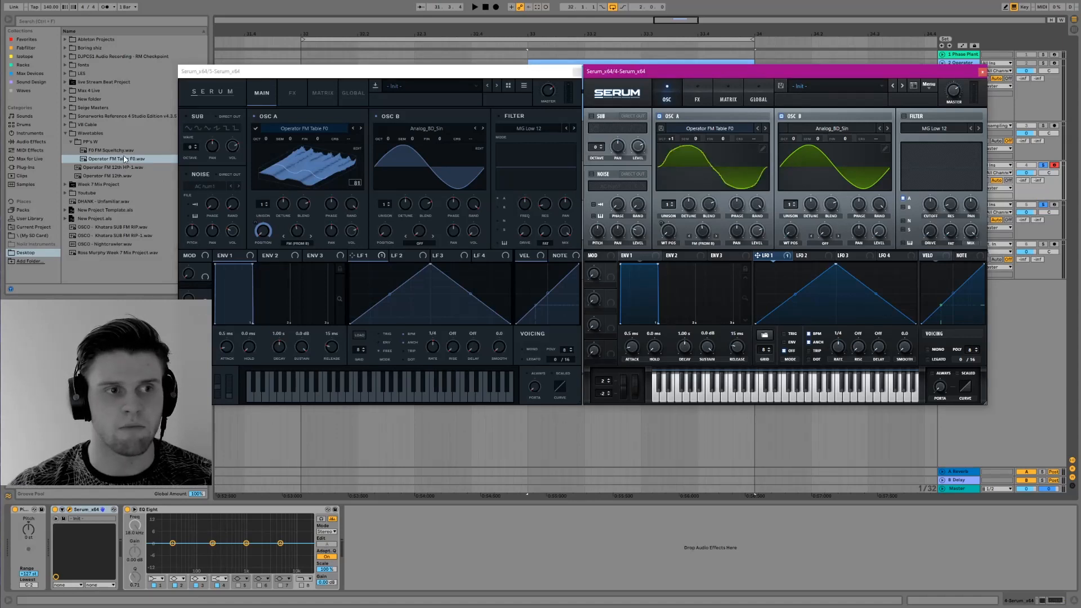
pyautogui.moveTo(125, 163); pyautogui.dragTo(761, 180)
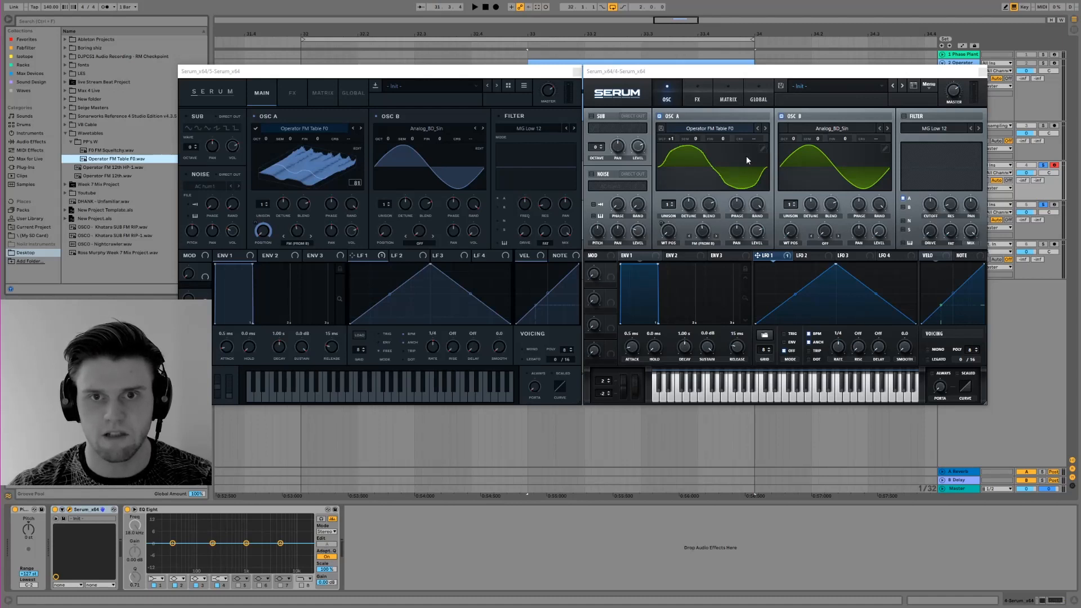
pyautogui.click(670, 222)
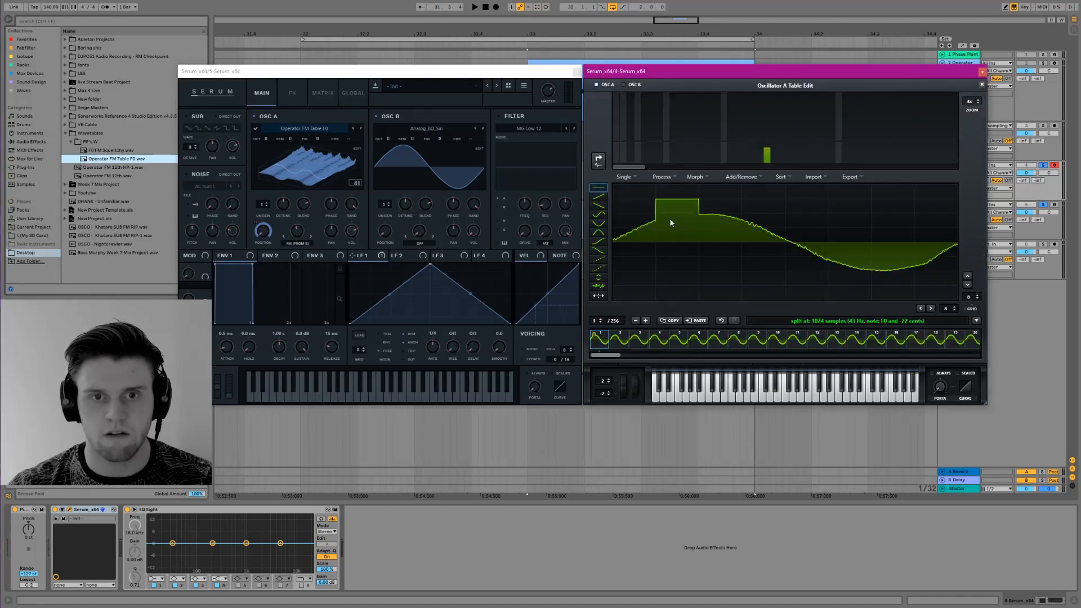
pyautogui.click(982, 85)
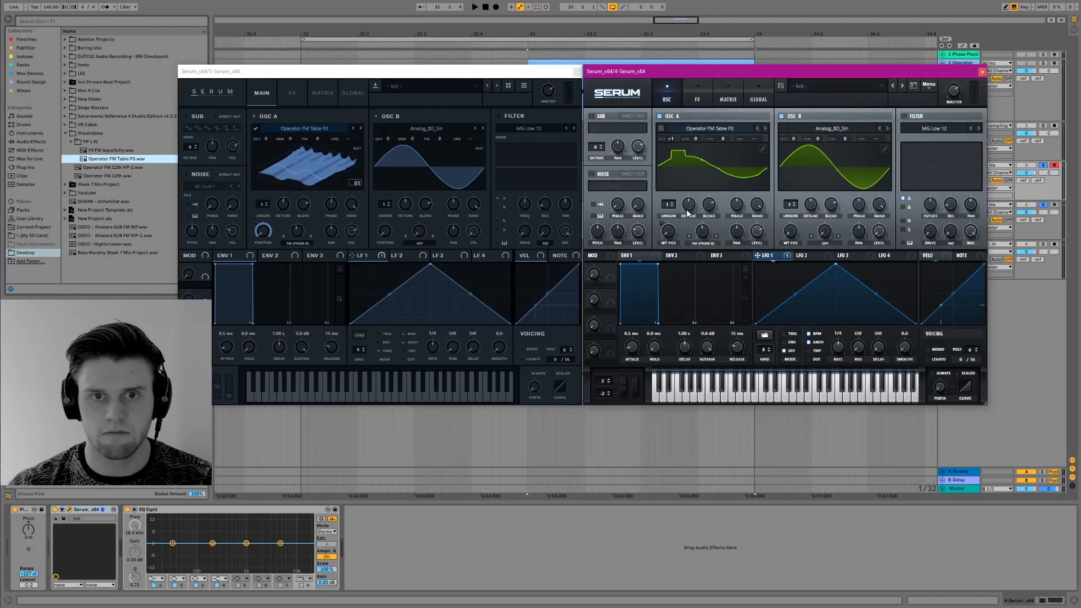
pyautogui.moveTo(687, 213); pyautogui.dragTo(683, 180)
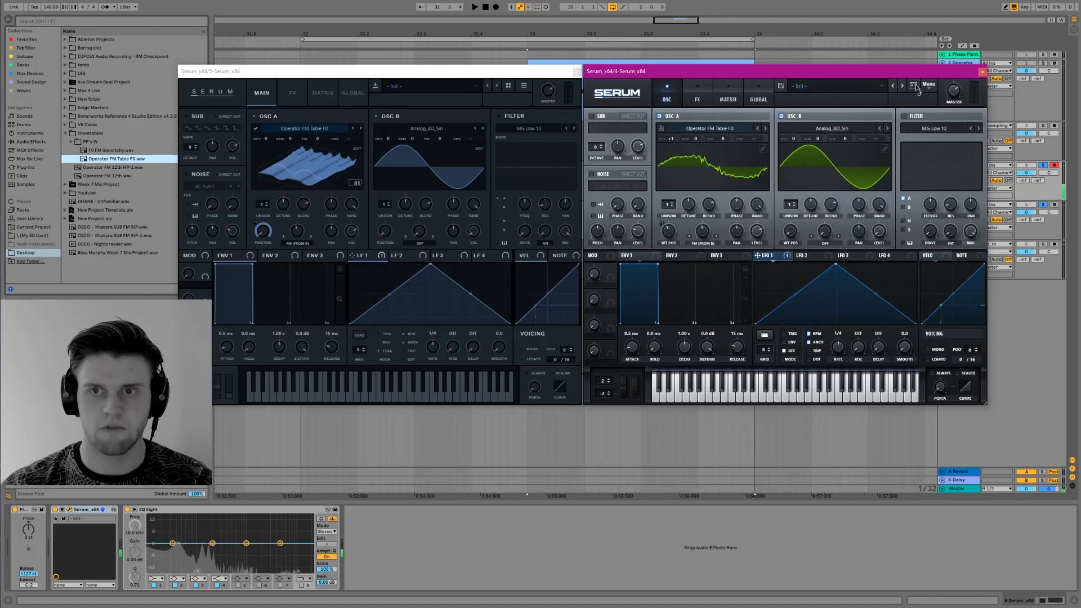
# Review the wavetable processing options in Oscillator A's table editor without applying any, and close the editor and both Serum windows.
pyautogui.click(762, 149)
pyautogui.click(688, 178)
pyautogui.click(663, 177)
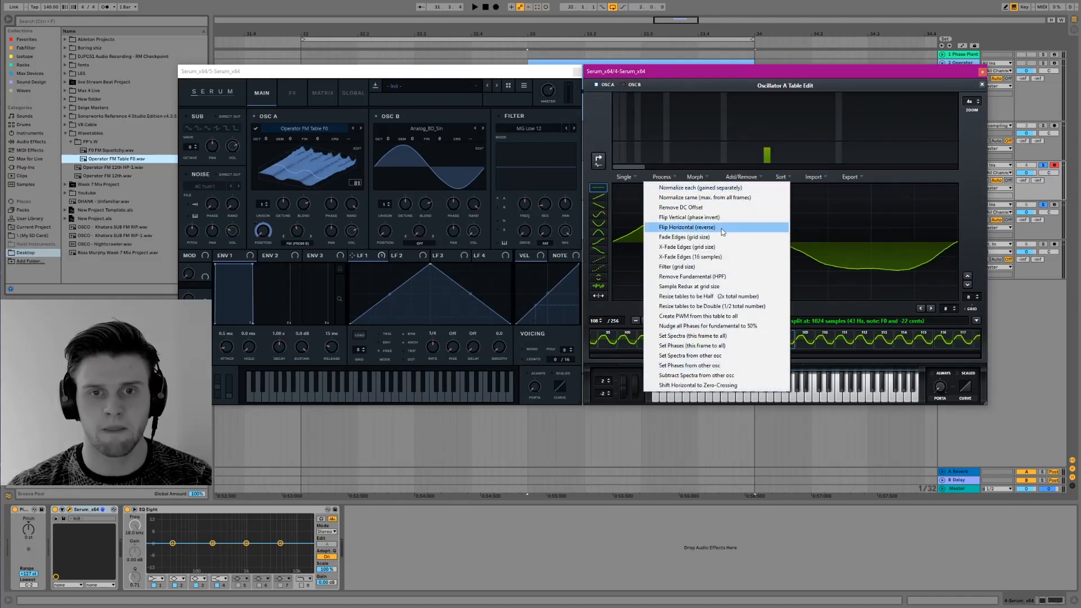
pyautogui.click(981, 84)
pyautogui.click(981, 85)
pyautogui.click(982, 72)
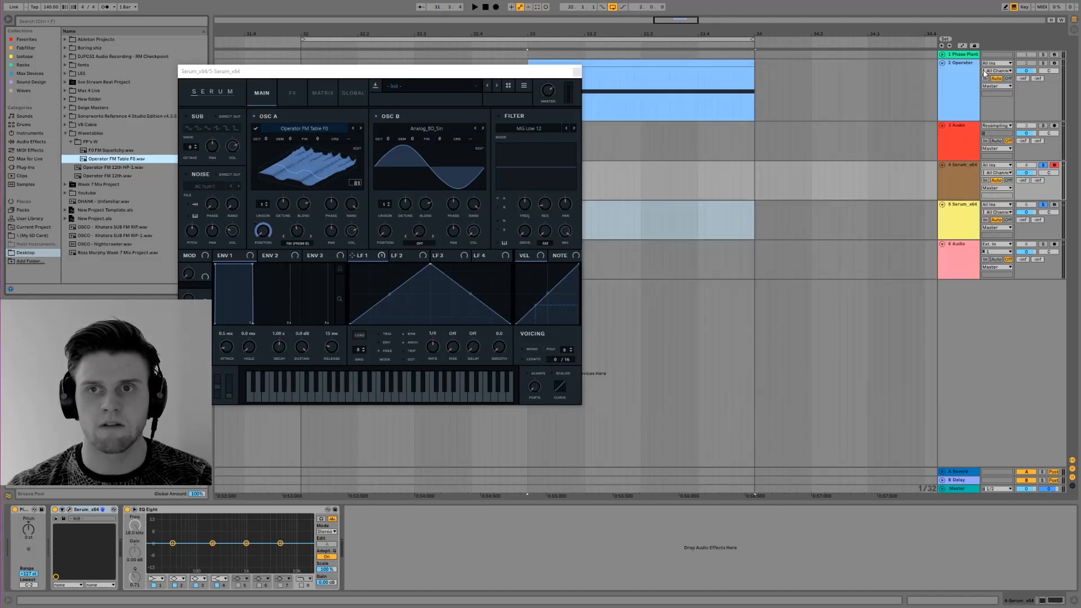
pyautogui.click(577, 72)
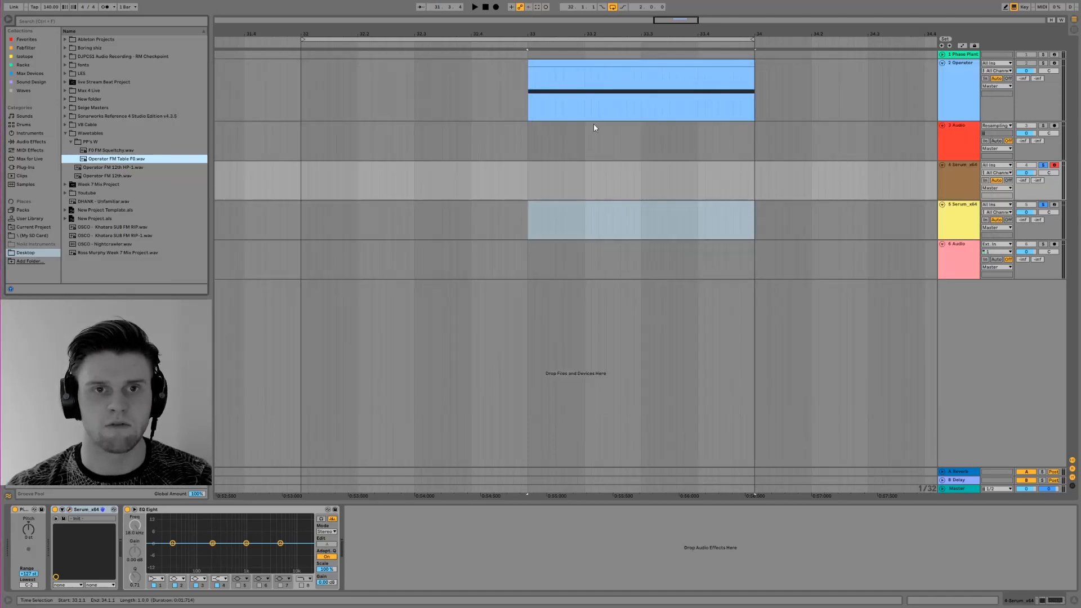
pyautogui.click(947, 177)
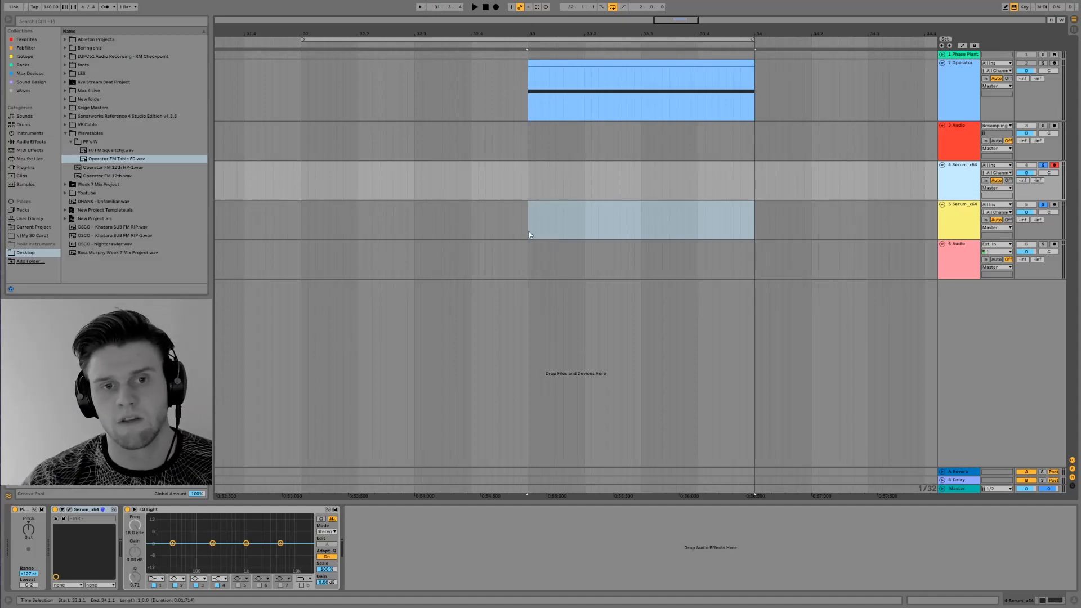
pyautogui.moveTo(528, 226); pyautogui.dragTo(753, 209)
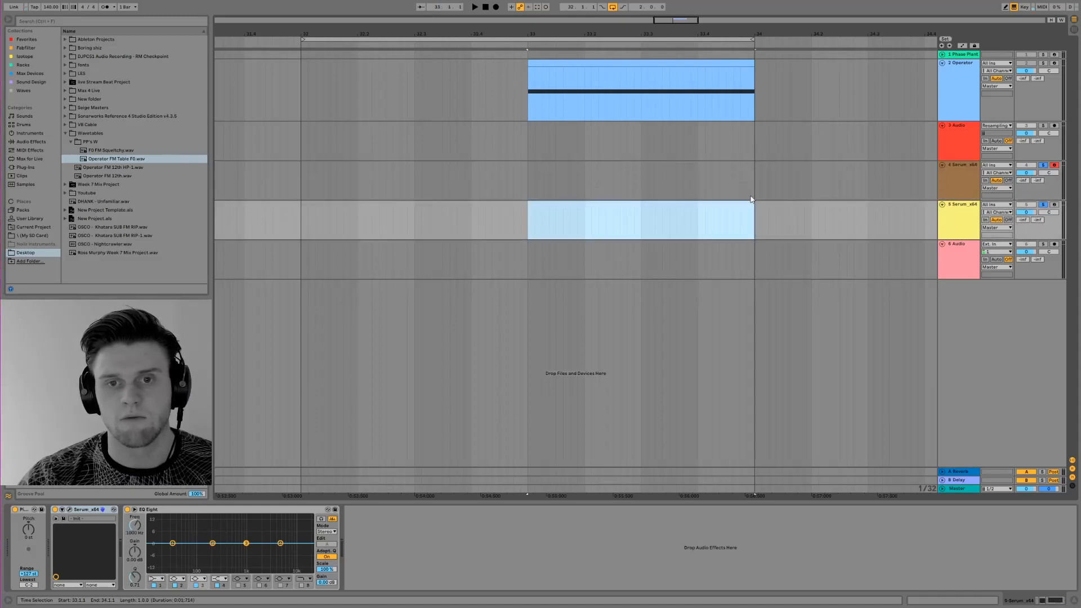
pyautogui.click(750, 183)
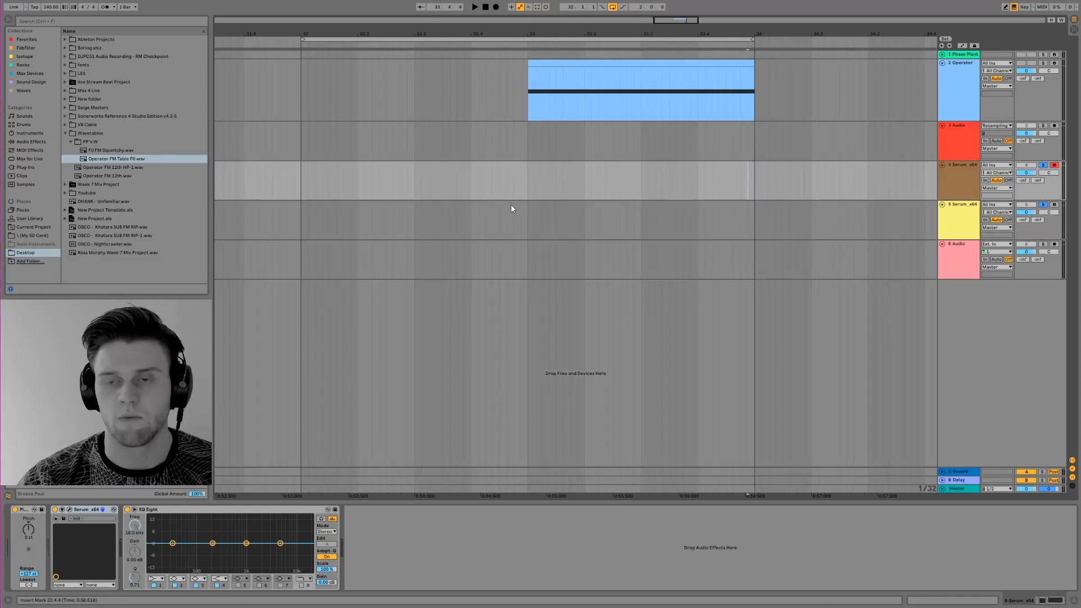